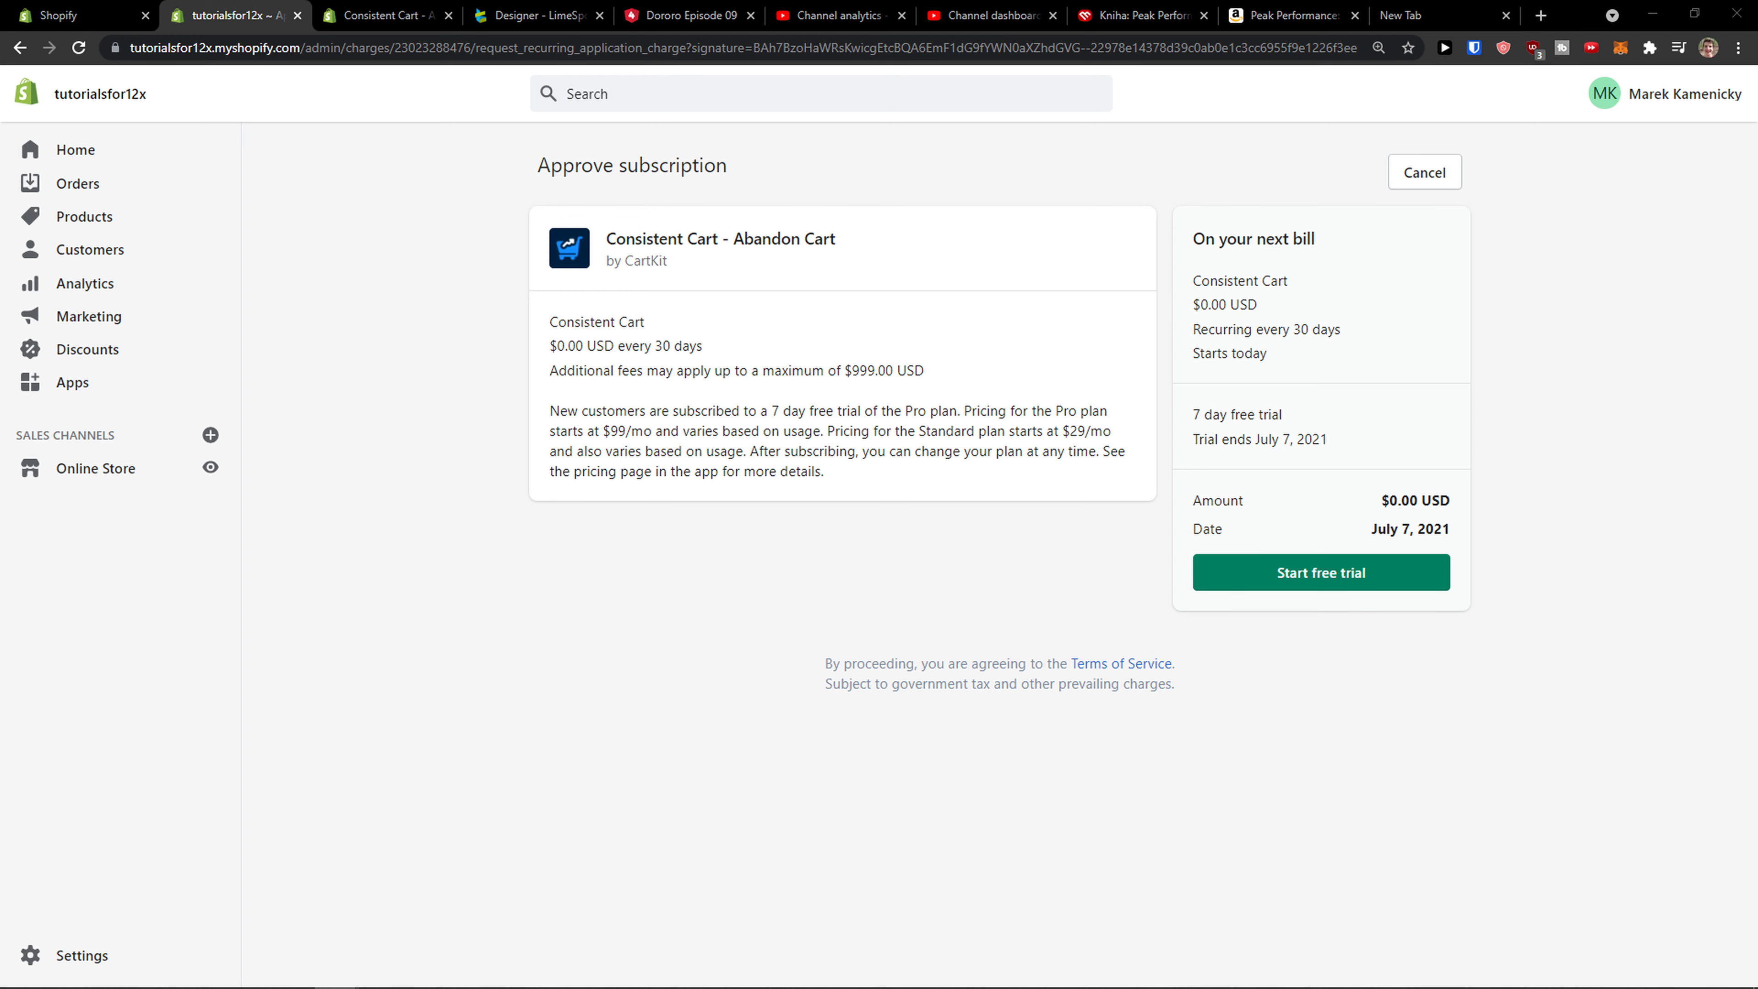
Step: Approve the Consistent Cart subscription by starting its free trial
click(1201, 582)
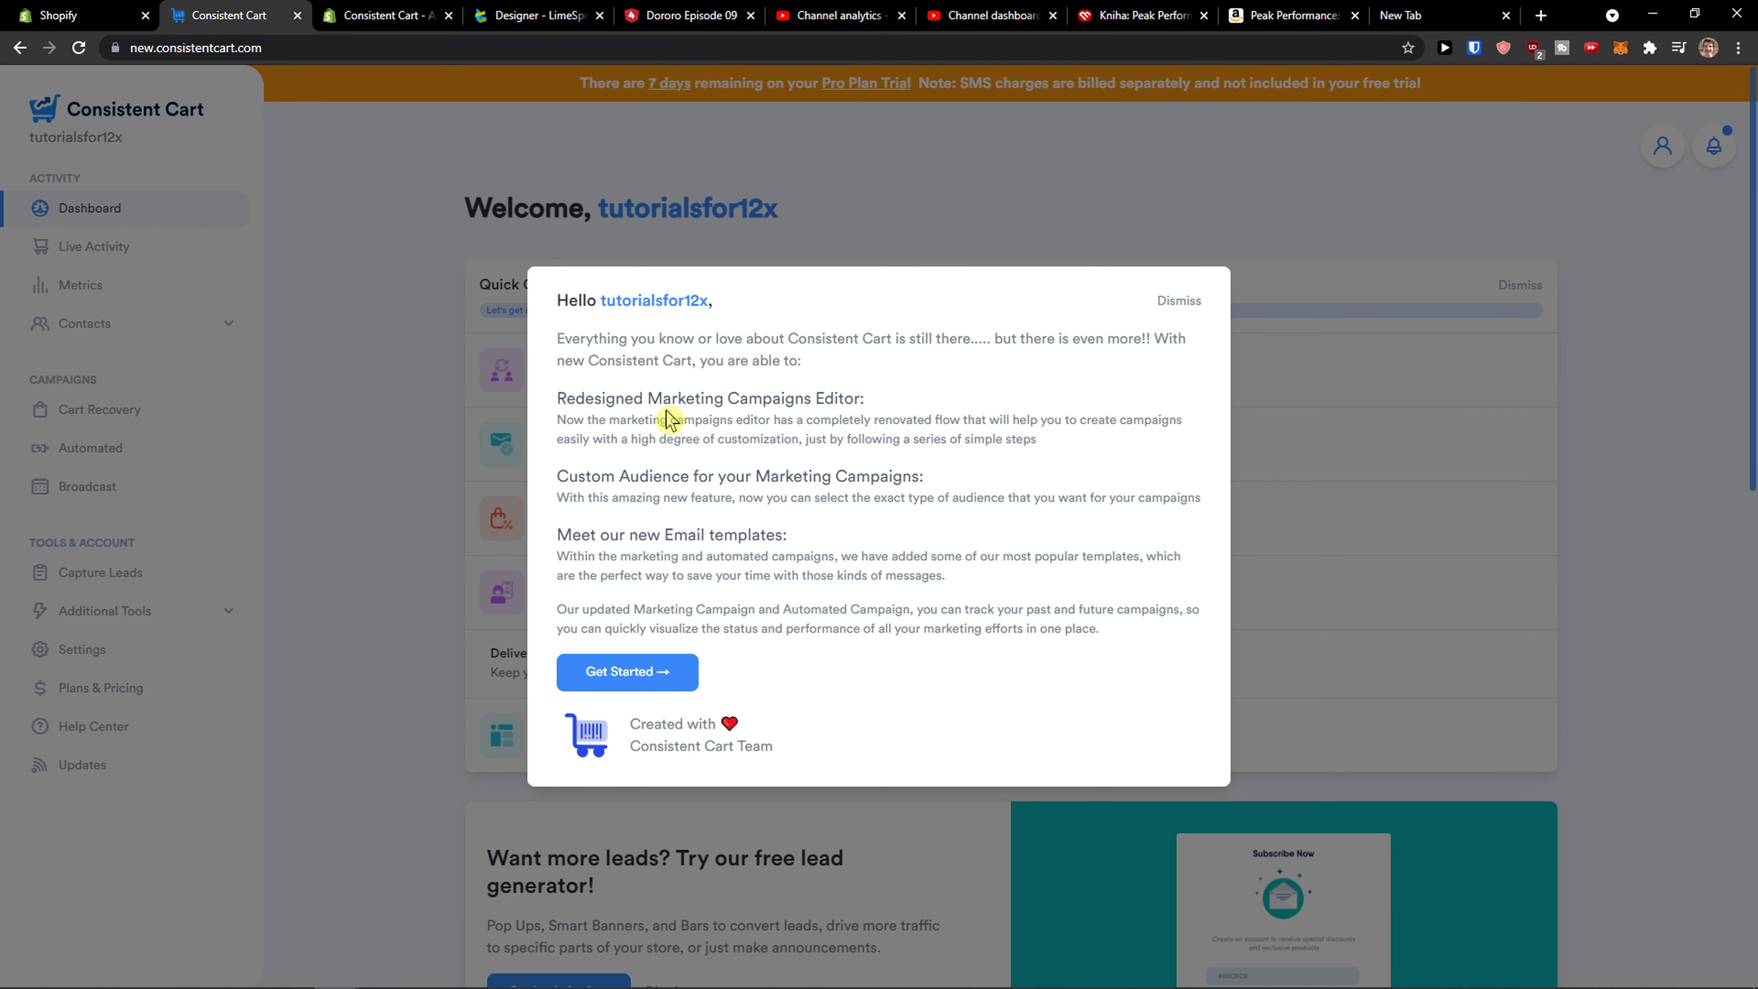
Step: Read the welcome message's new feature list, then dismiss it and the chat pop-up to reach the dashboard
drag(572, 339, 822, 360)
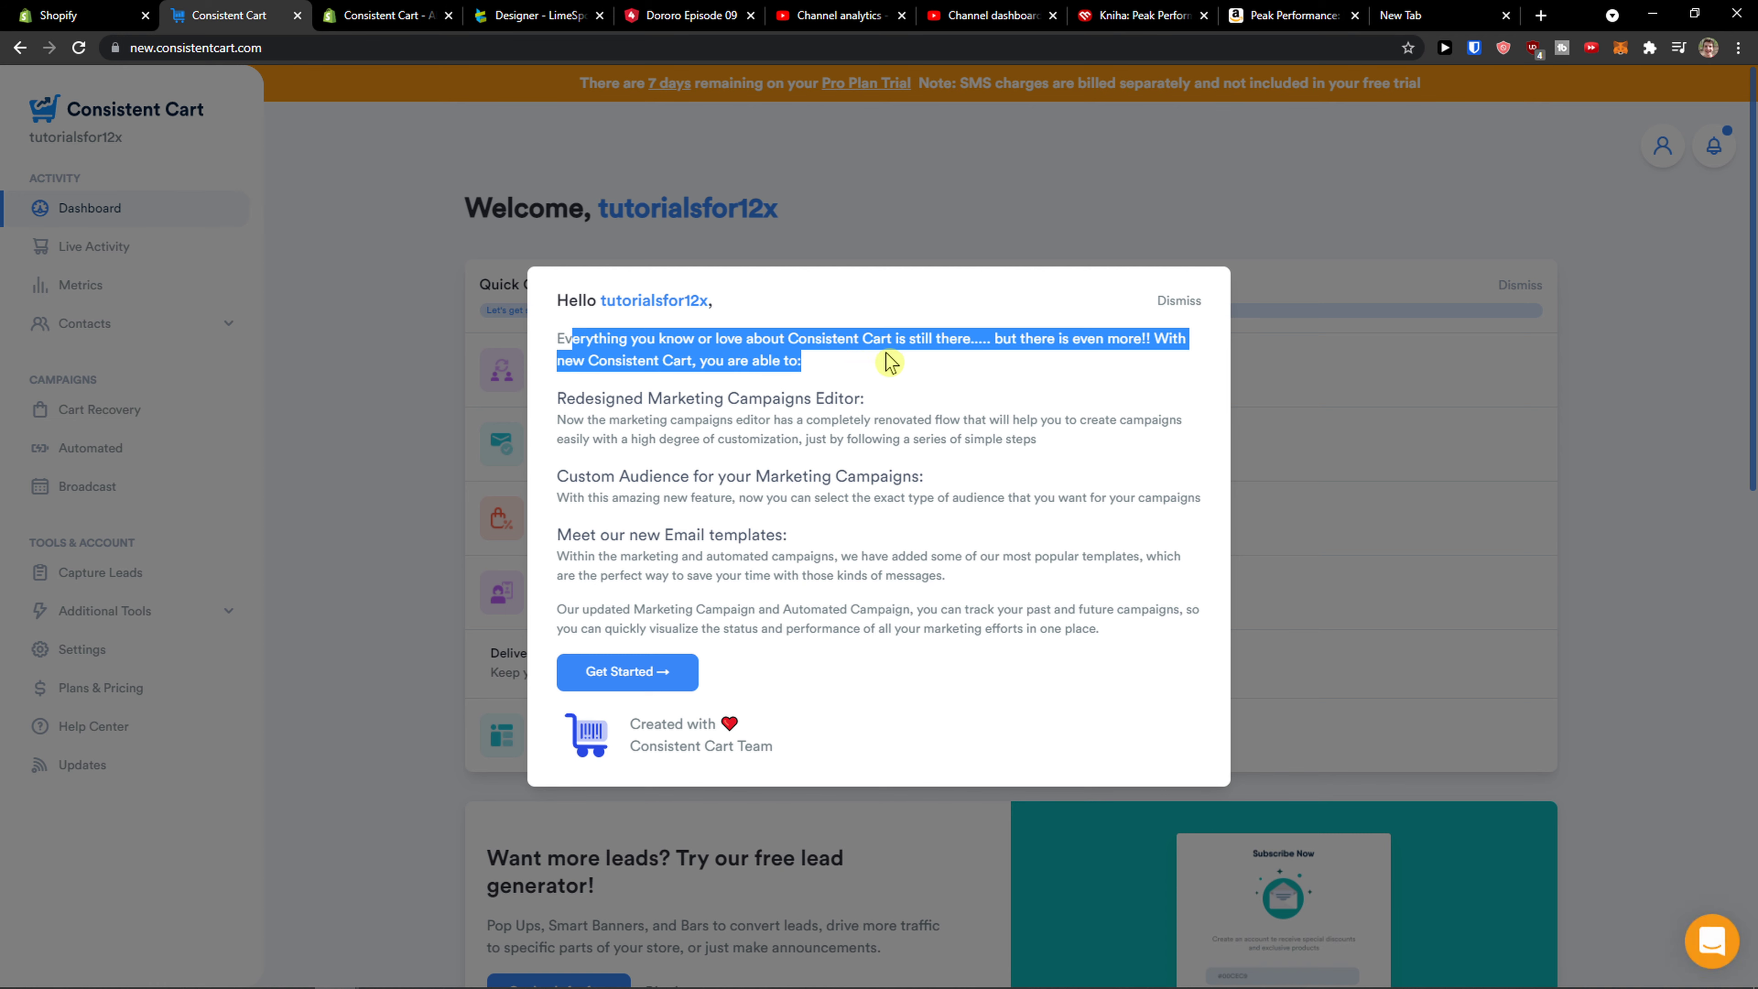
click(885, 353)
drag(631, 361, 830, 366)
click(830, 365)
drag(558, 400, 847, 401)
drag(557, 477, 920, 478)
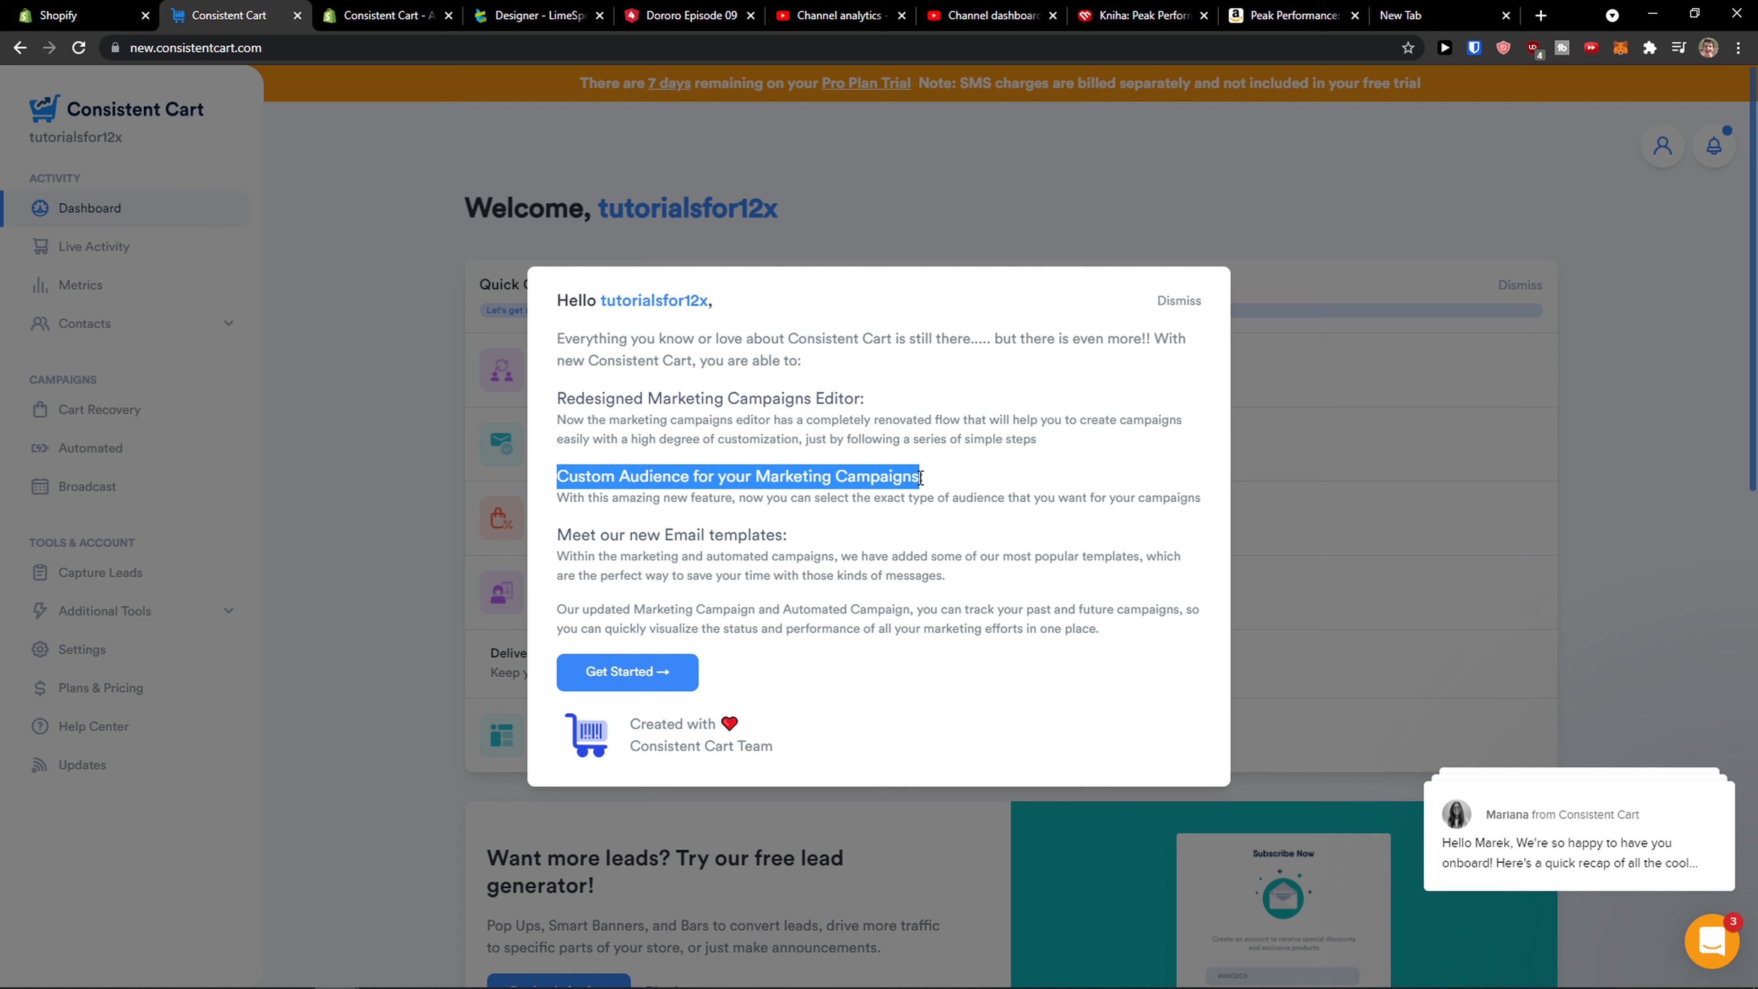
drag(789, 535, 556, 535)
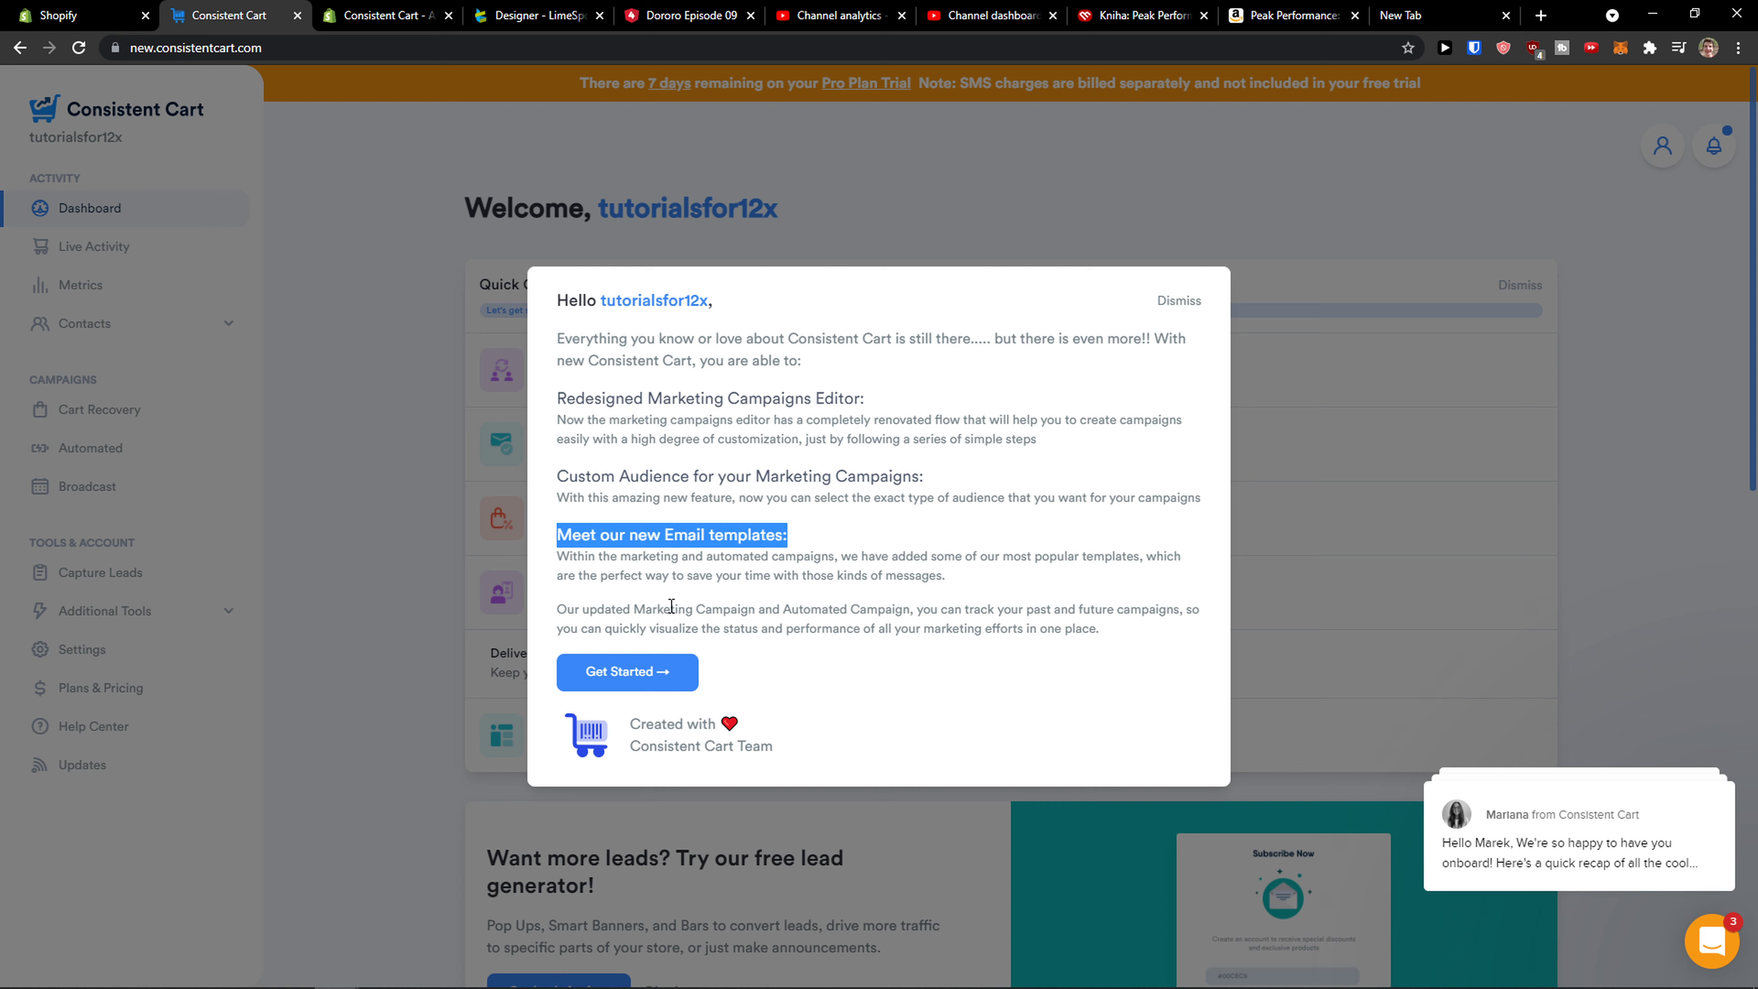
click(657, 674)
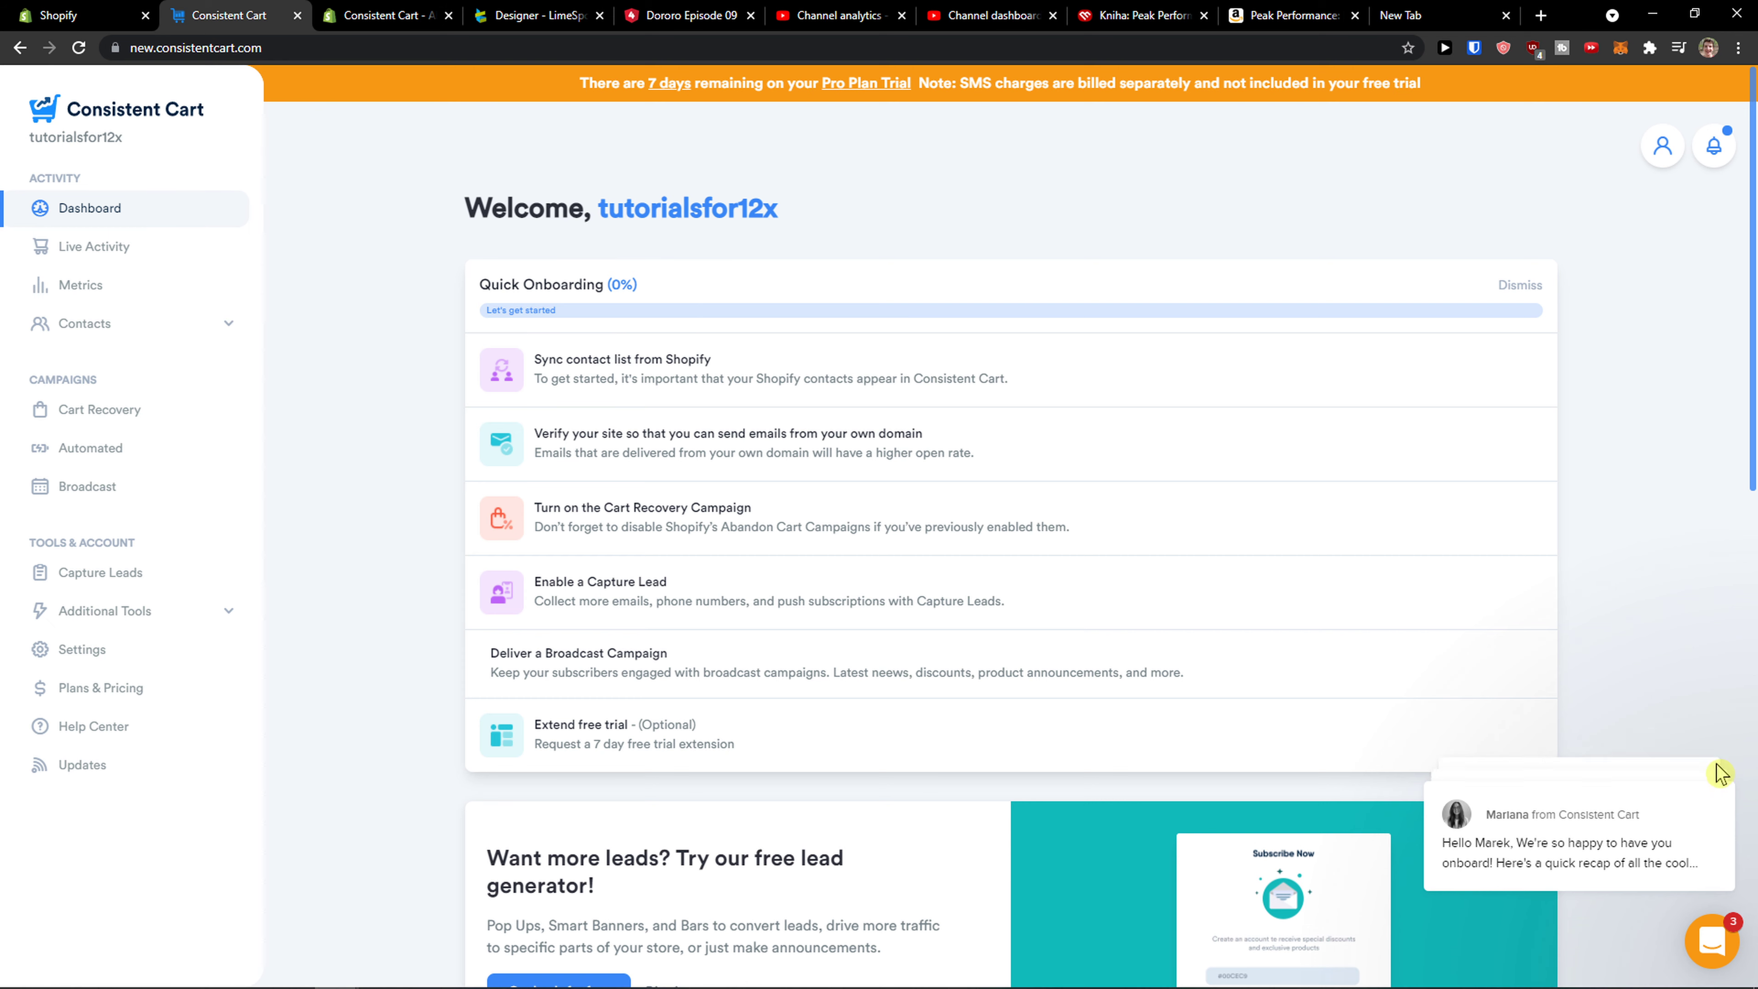
click(1679, 518)
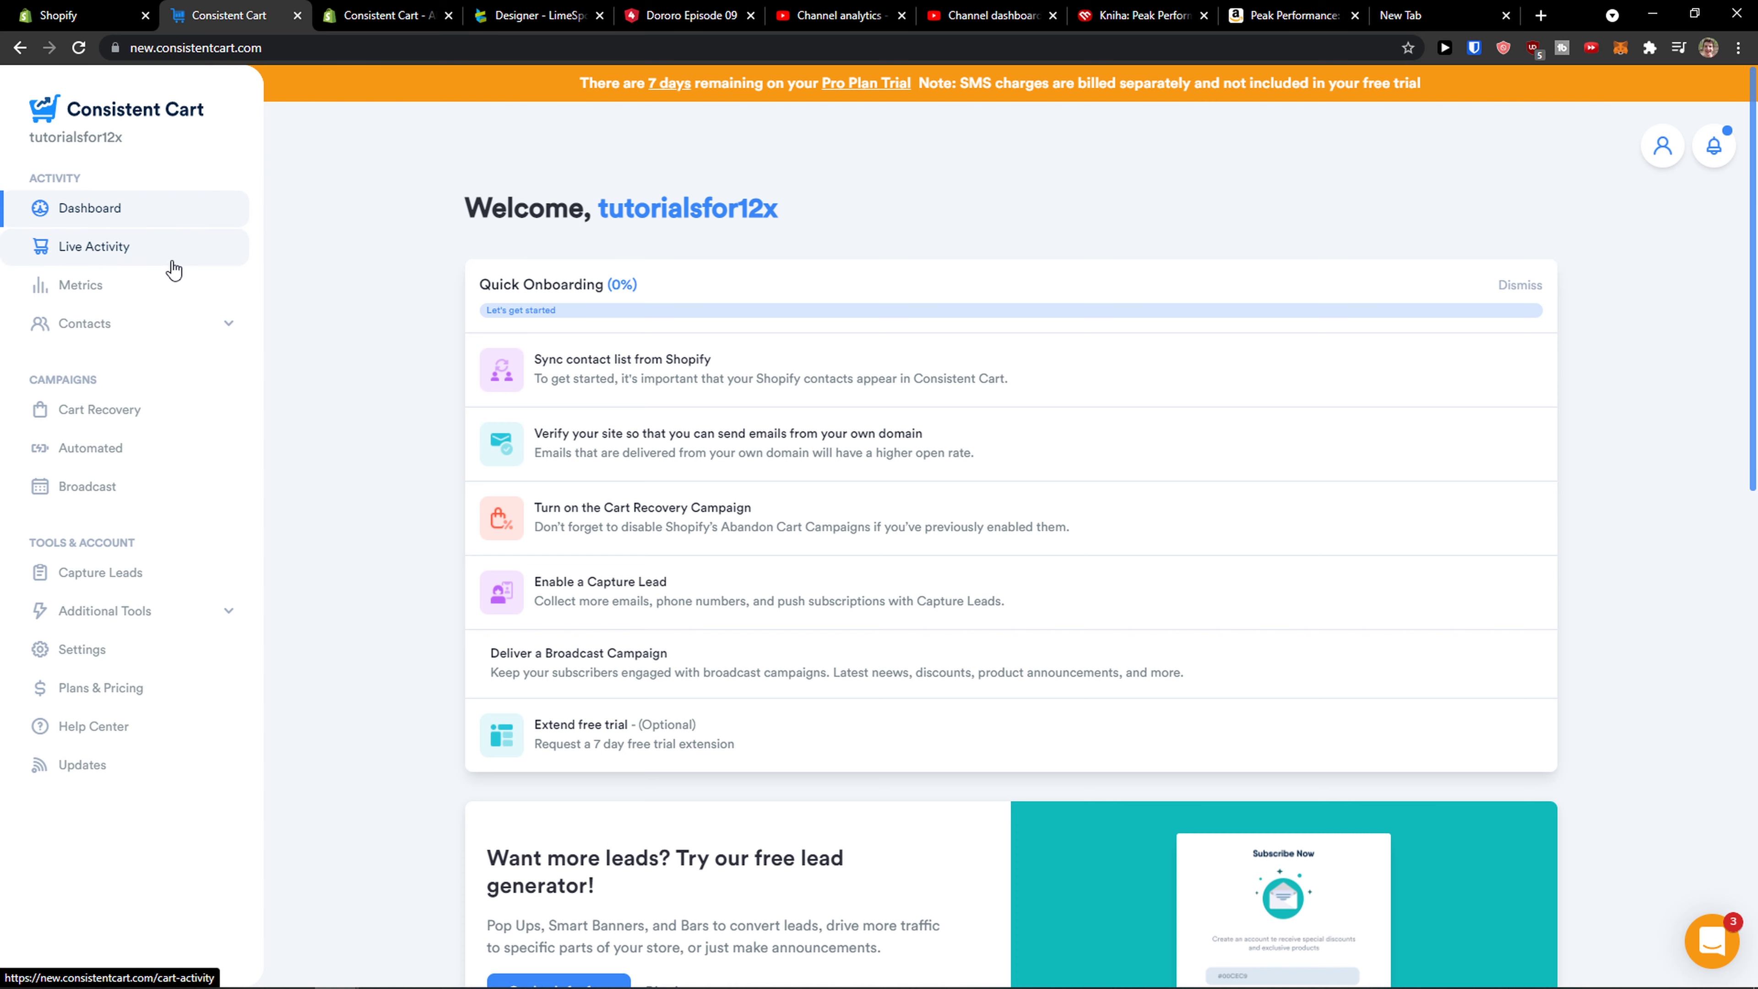
Step: Examine the dashboard's recovered sales, the collected email, phone and push figures, and the latest live activity
scroll(409, 379, down, 10)
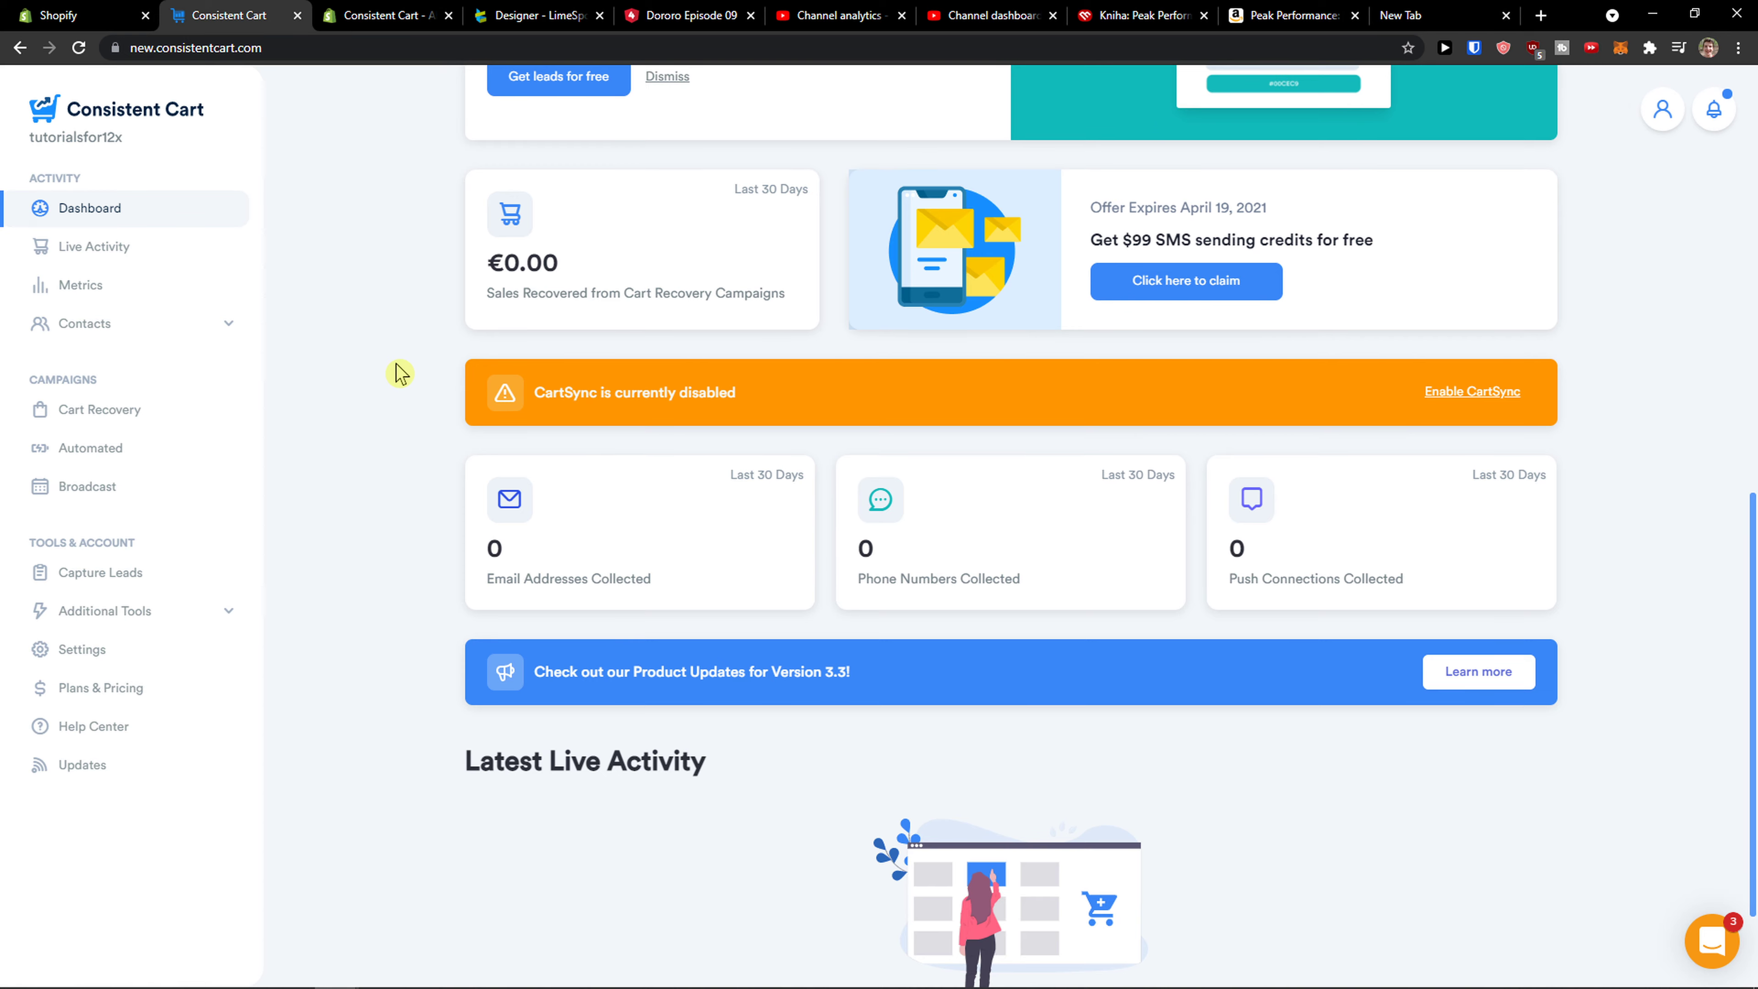
scroll(396, 365, up, 1)
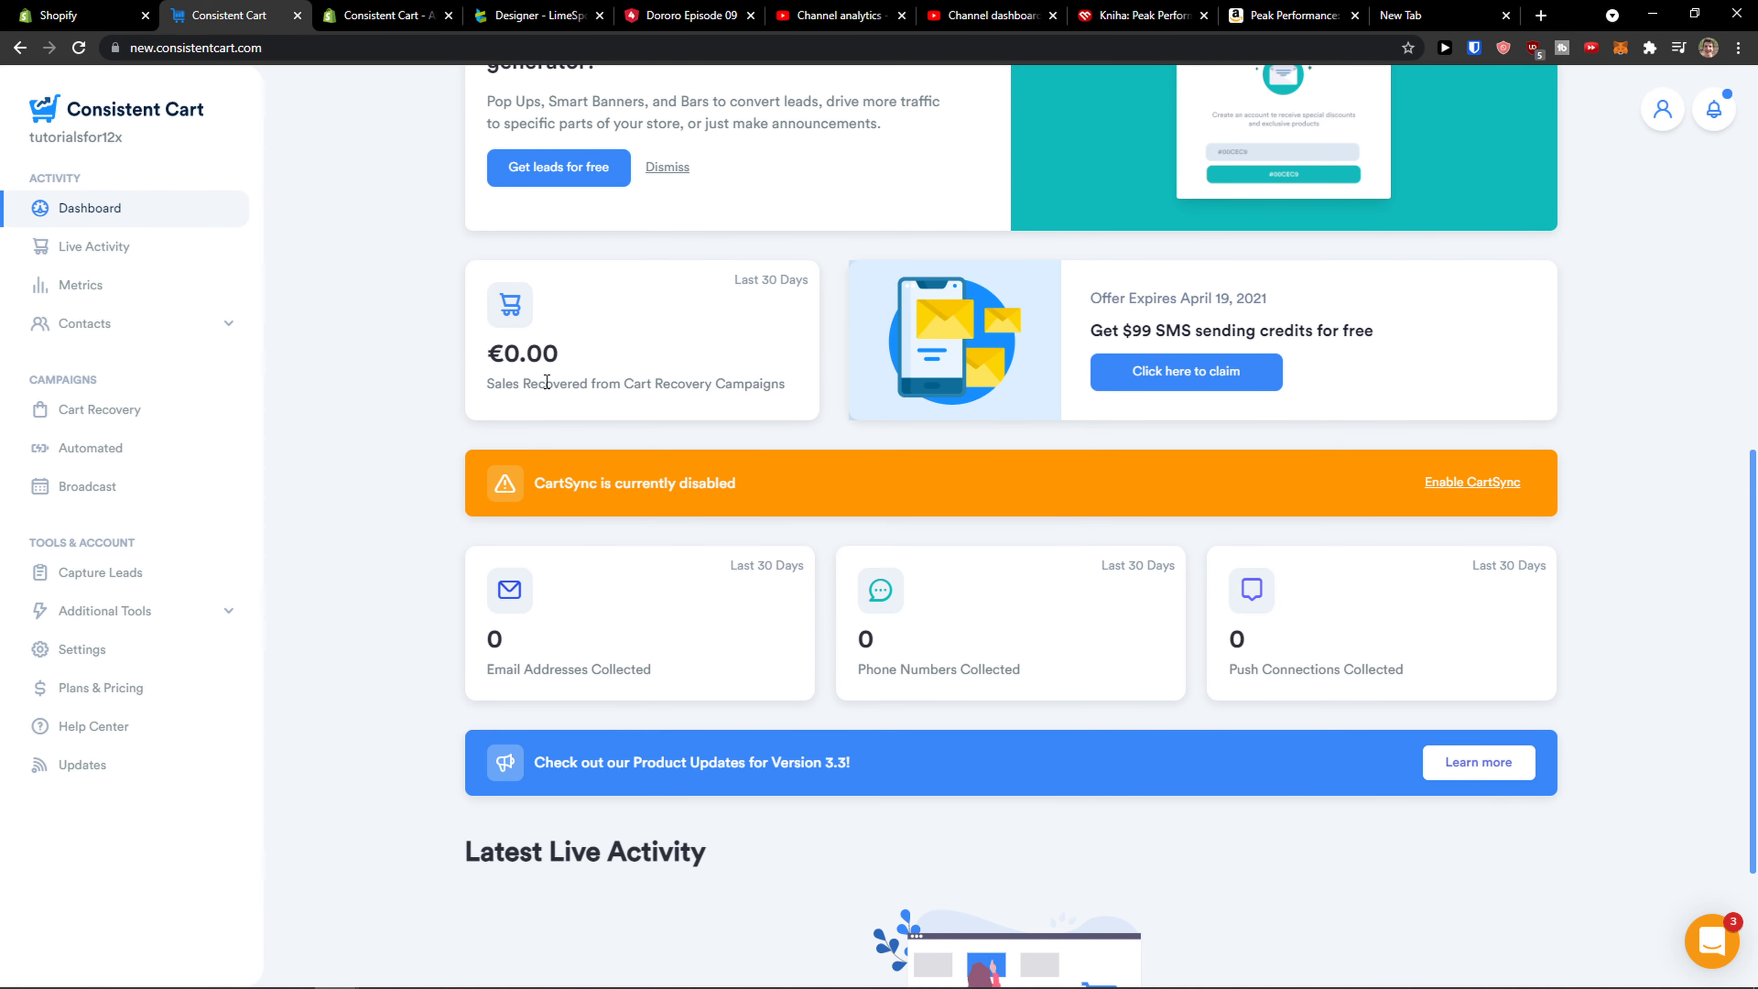
scroll(547, 381, down, 2)
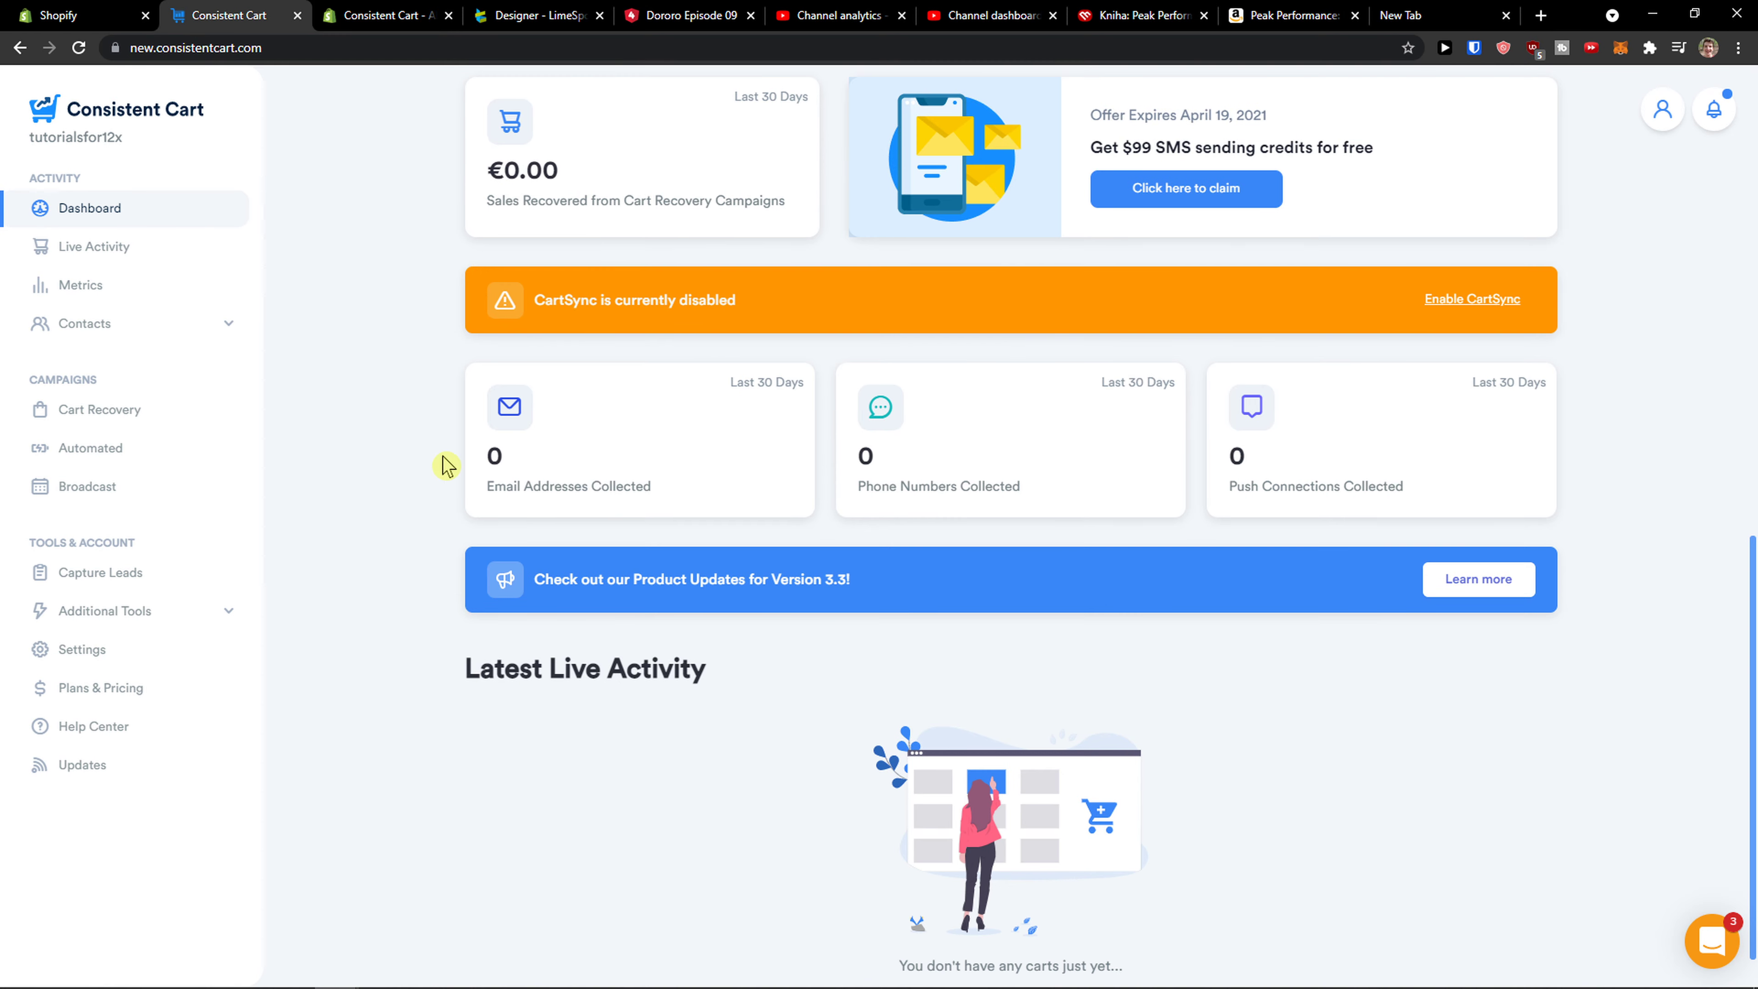
drag(505, 486, 667, 498)
drag(873, 487, 1013, 489)
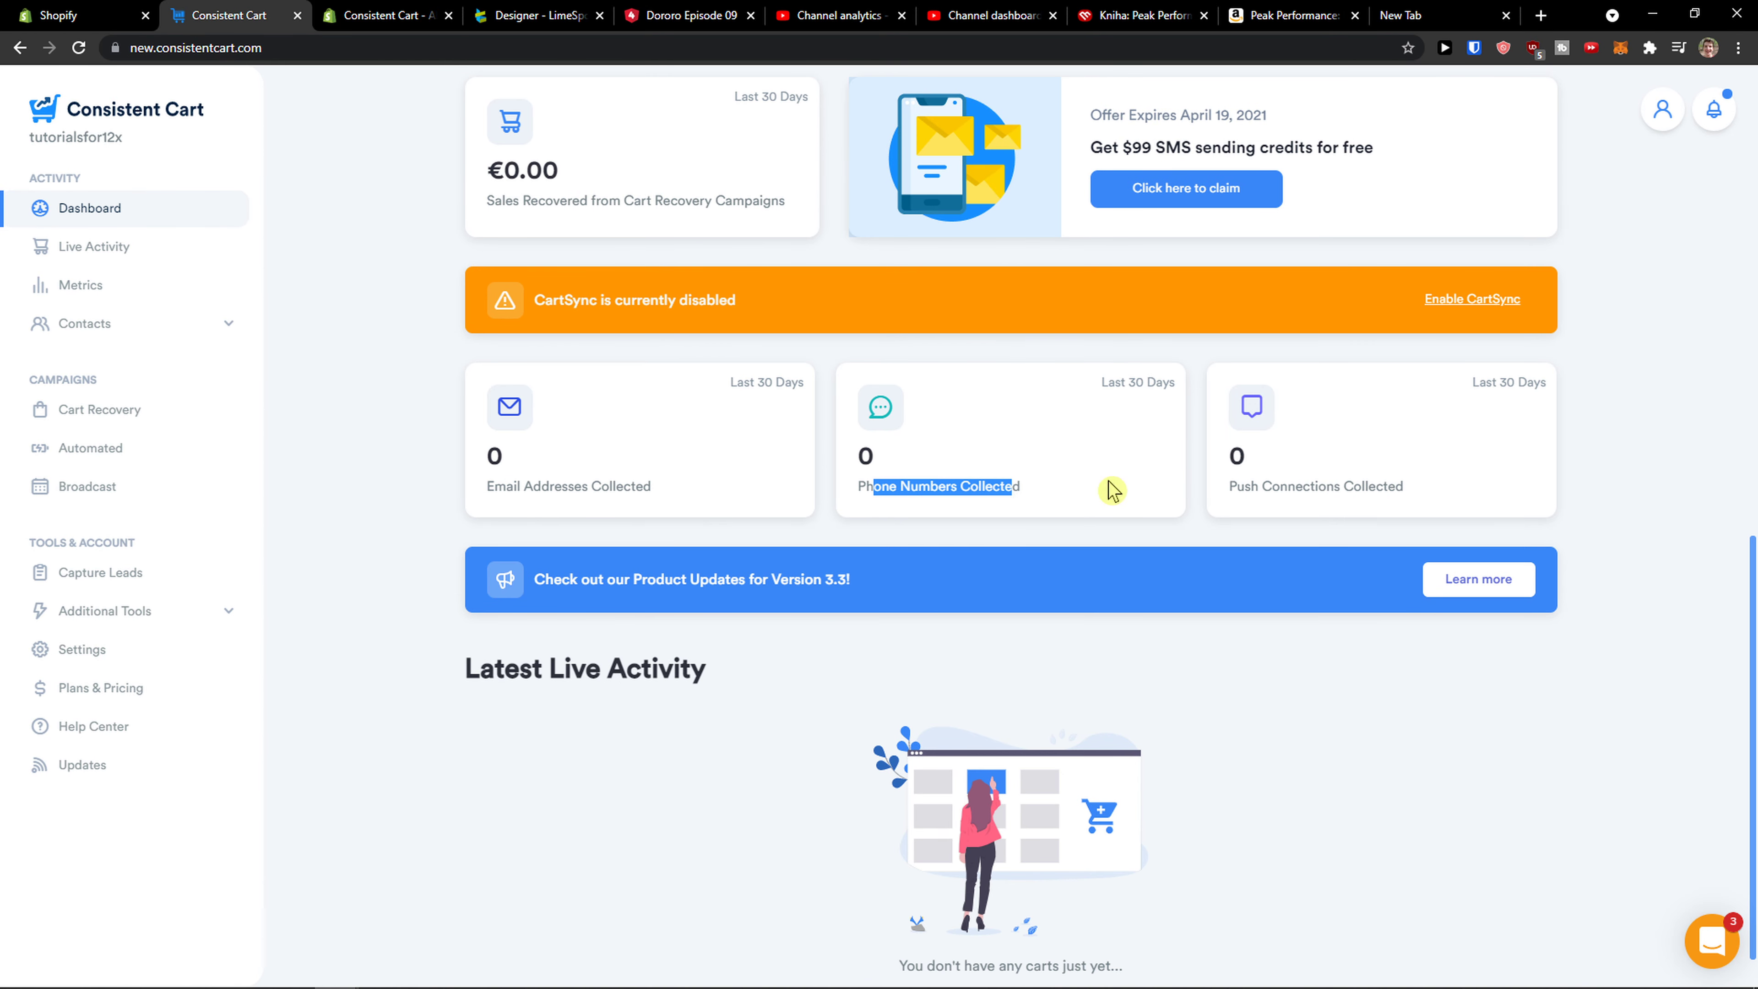
scroll(1336, 488, down, 1)
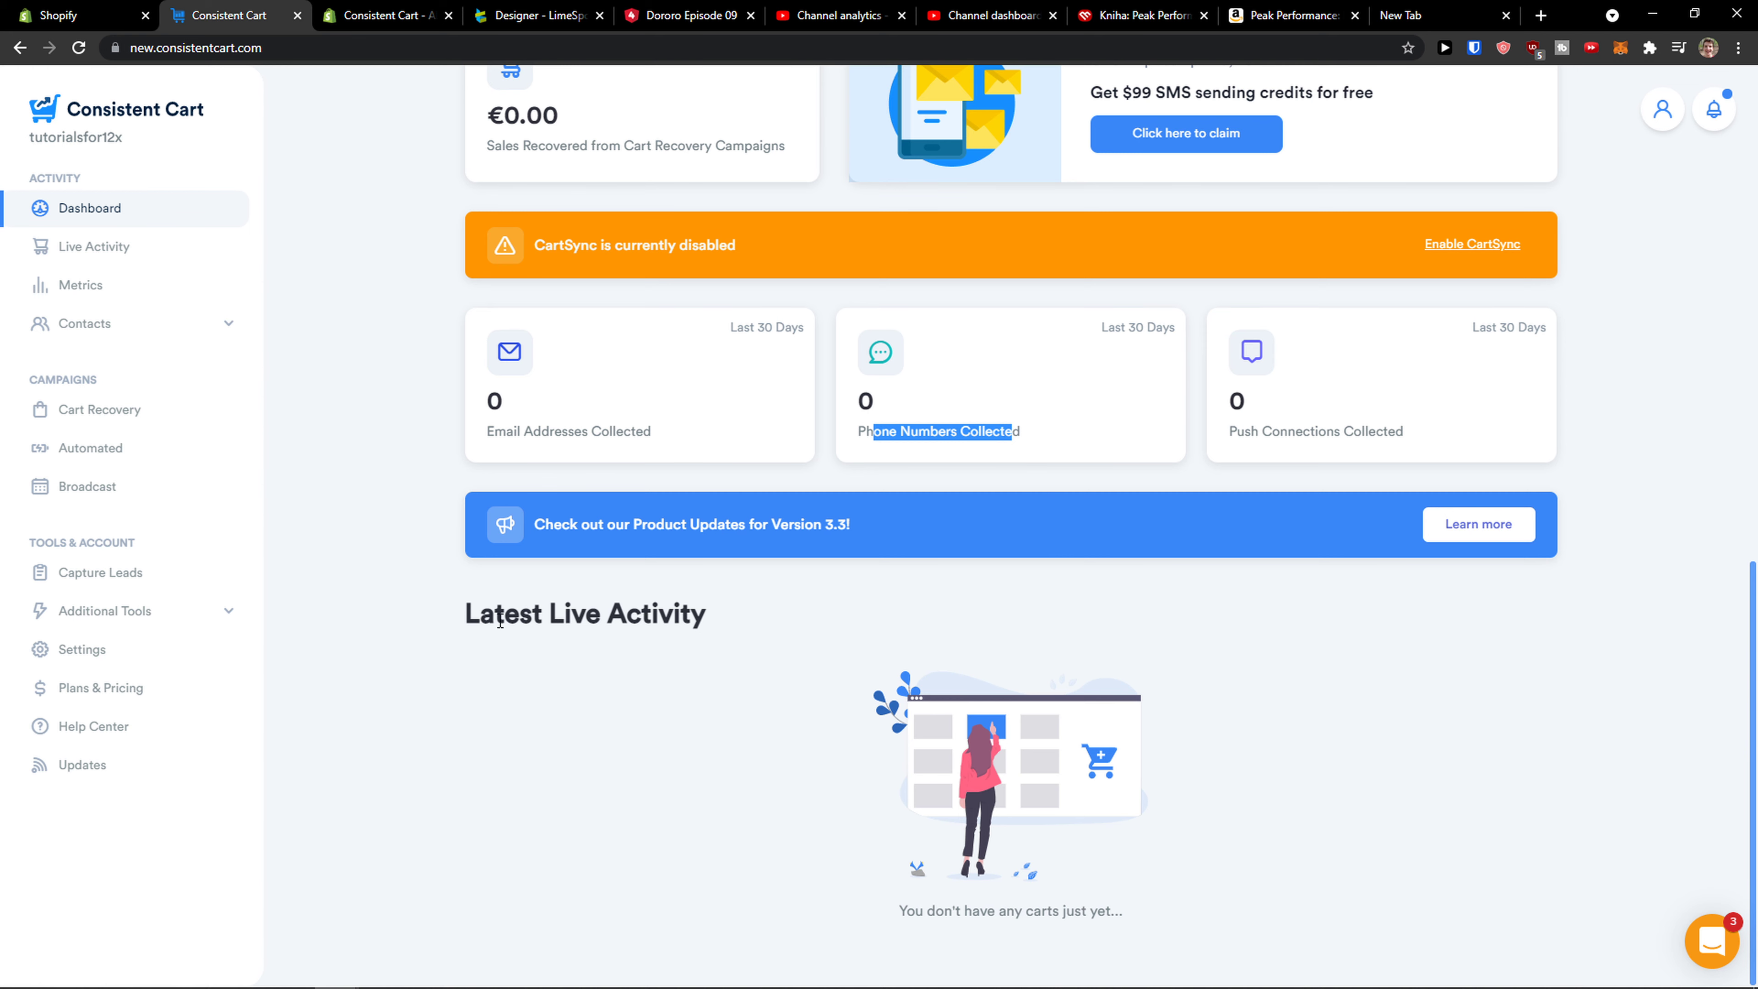
Step: Look through the Live Activity and Metrics pages, including the date range chooser, and expand the Contacts section
click(181, 249)
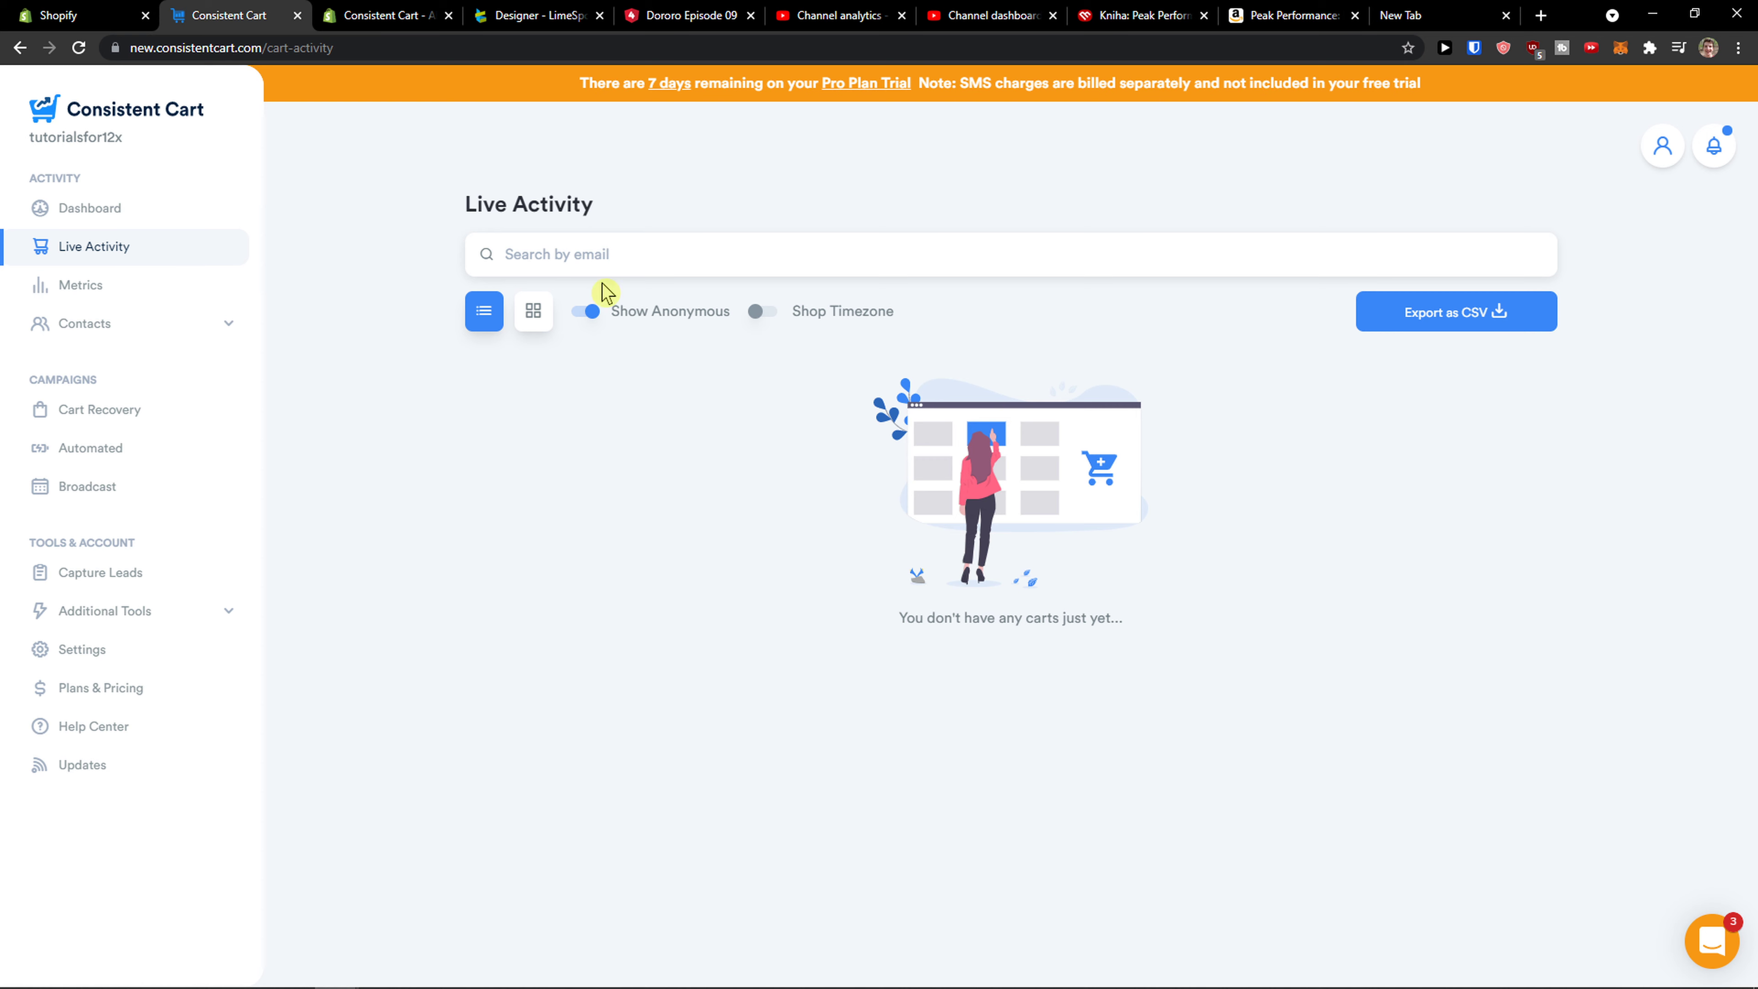
click(142, 284)
scroll(444, 353, down, 5)
scroll(444, 353, up, 5)
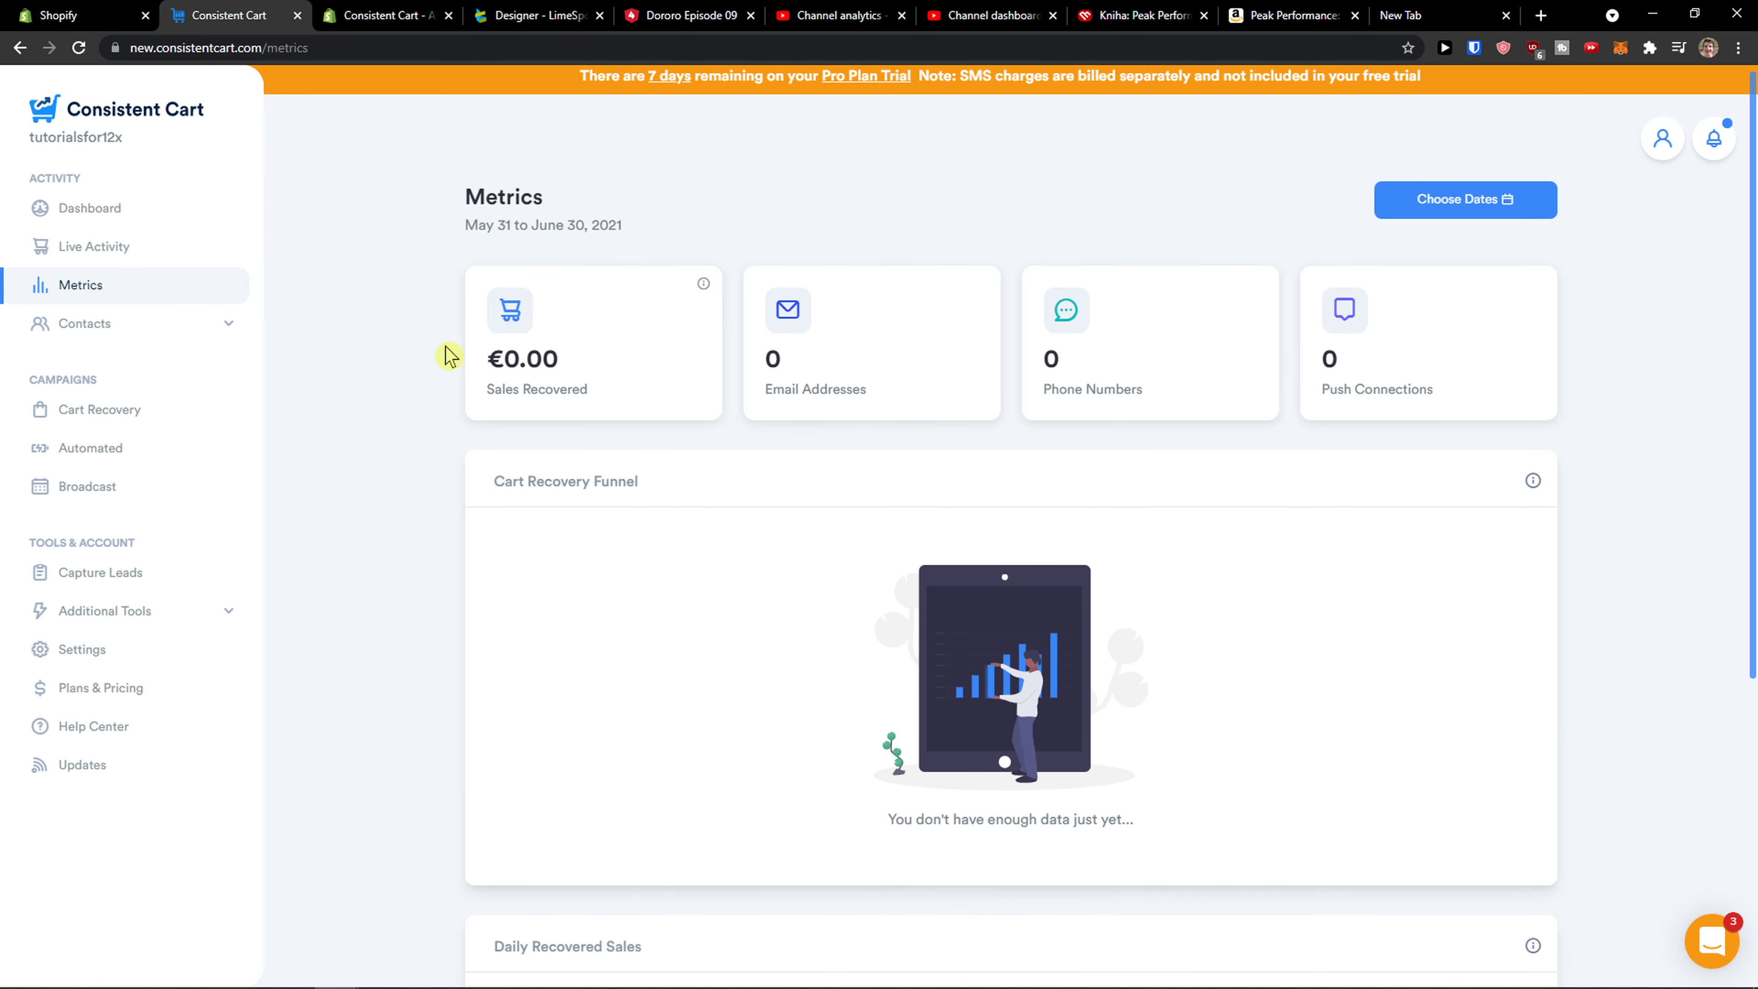
click(1411, 206)
click(1318, 204)
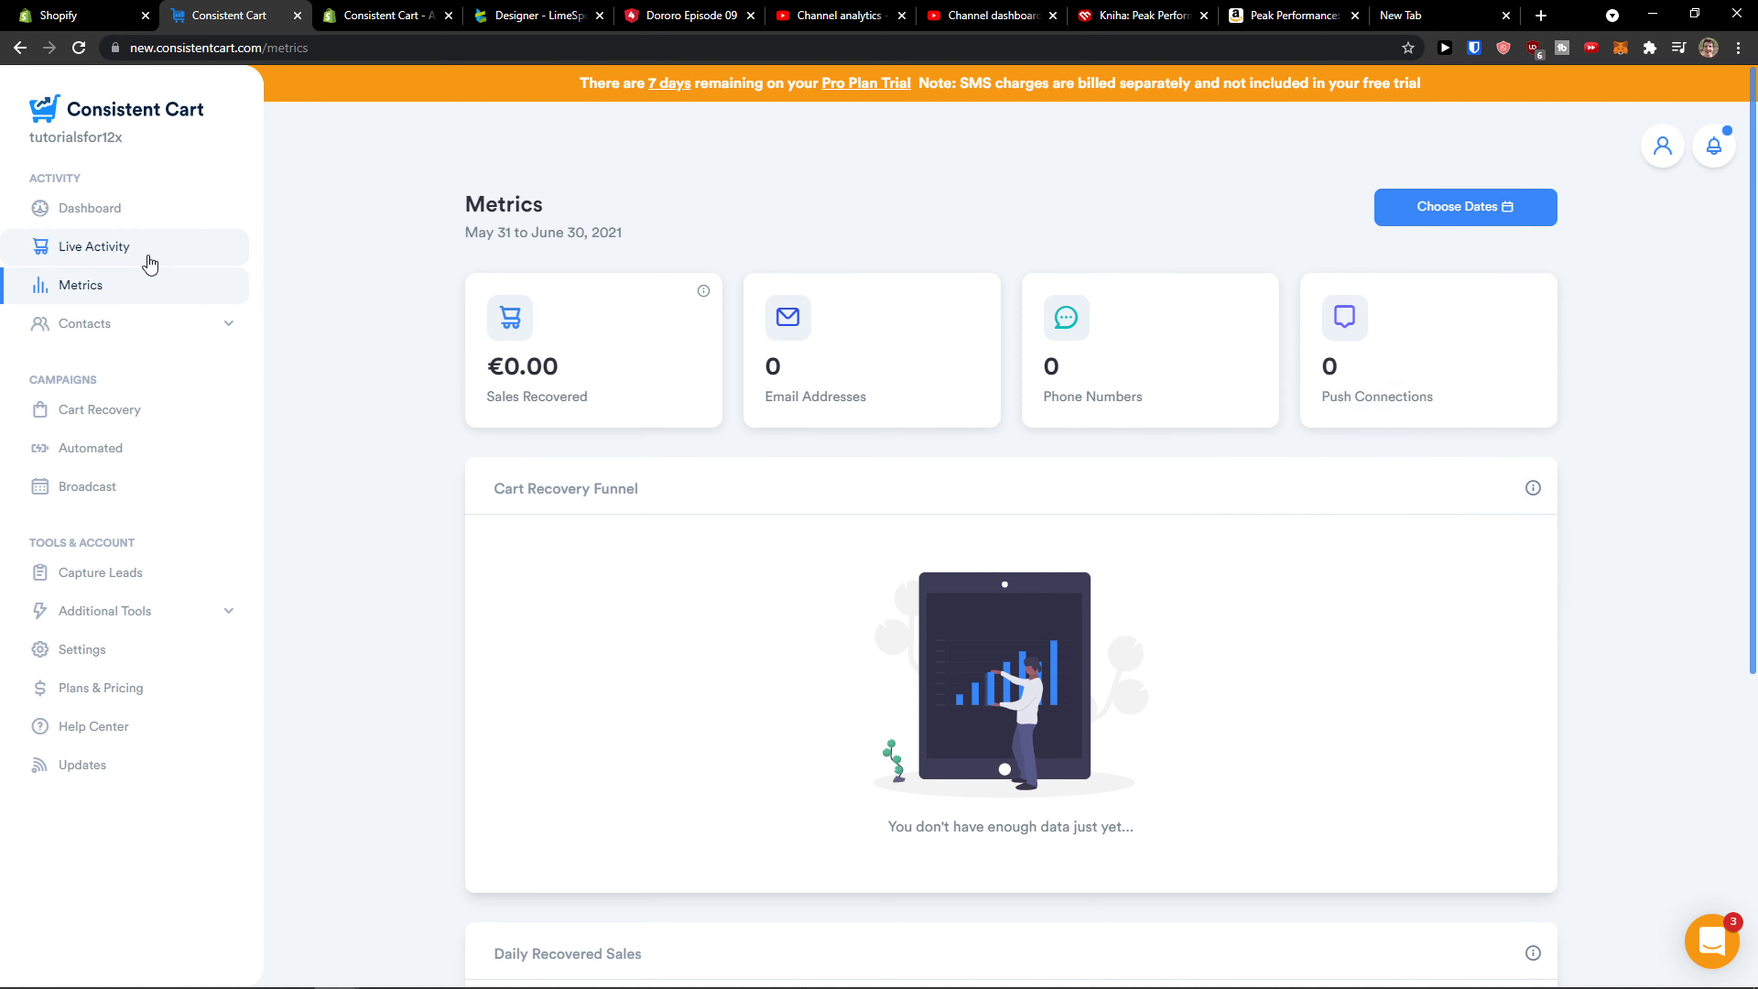
click(166, 318)
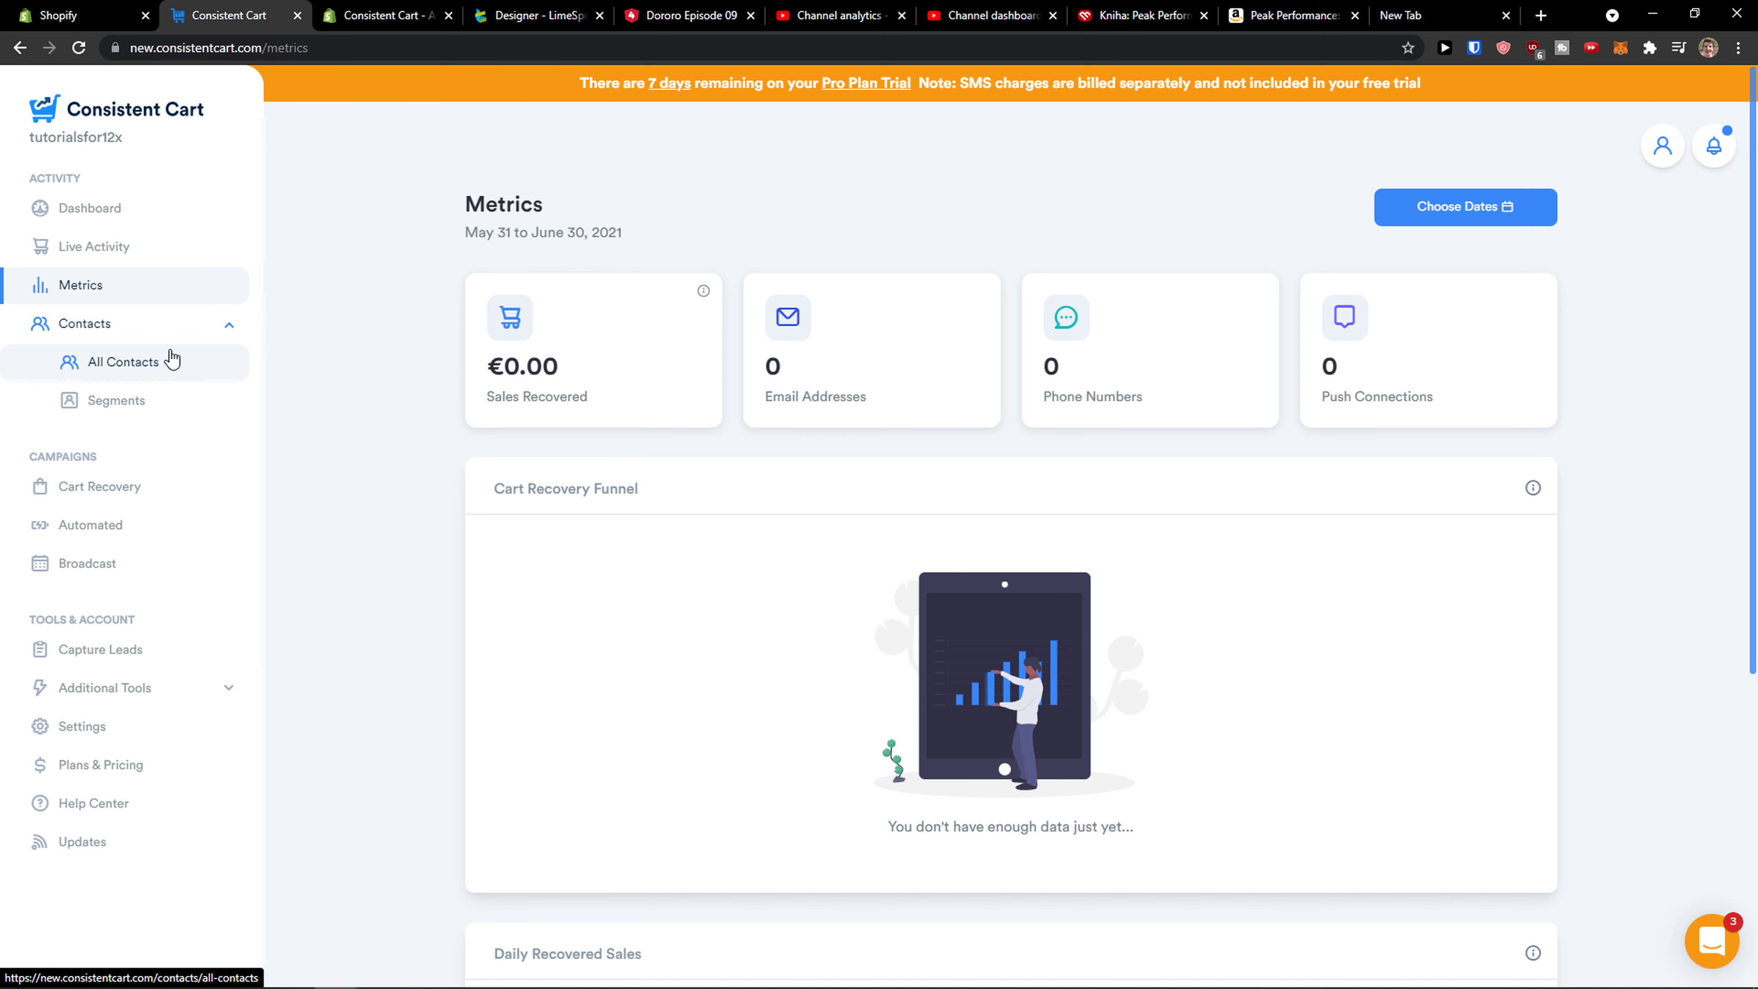
Step: Open the Cart Recovery campaign and go through its guided tour up to the fifth tip, then close the tour
click(148, 488)
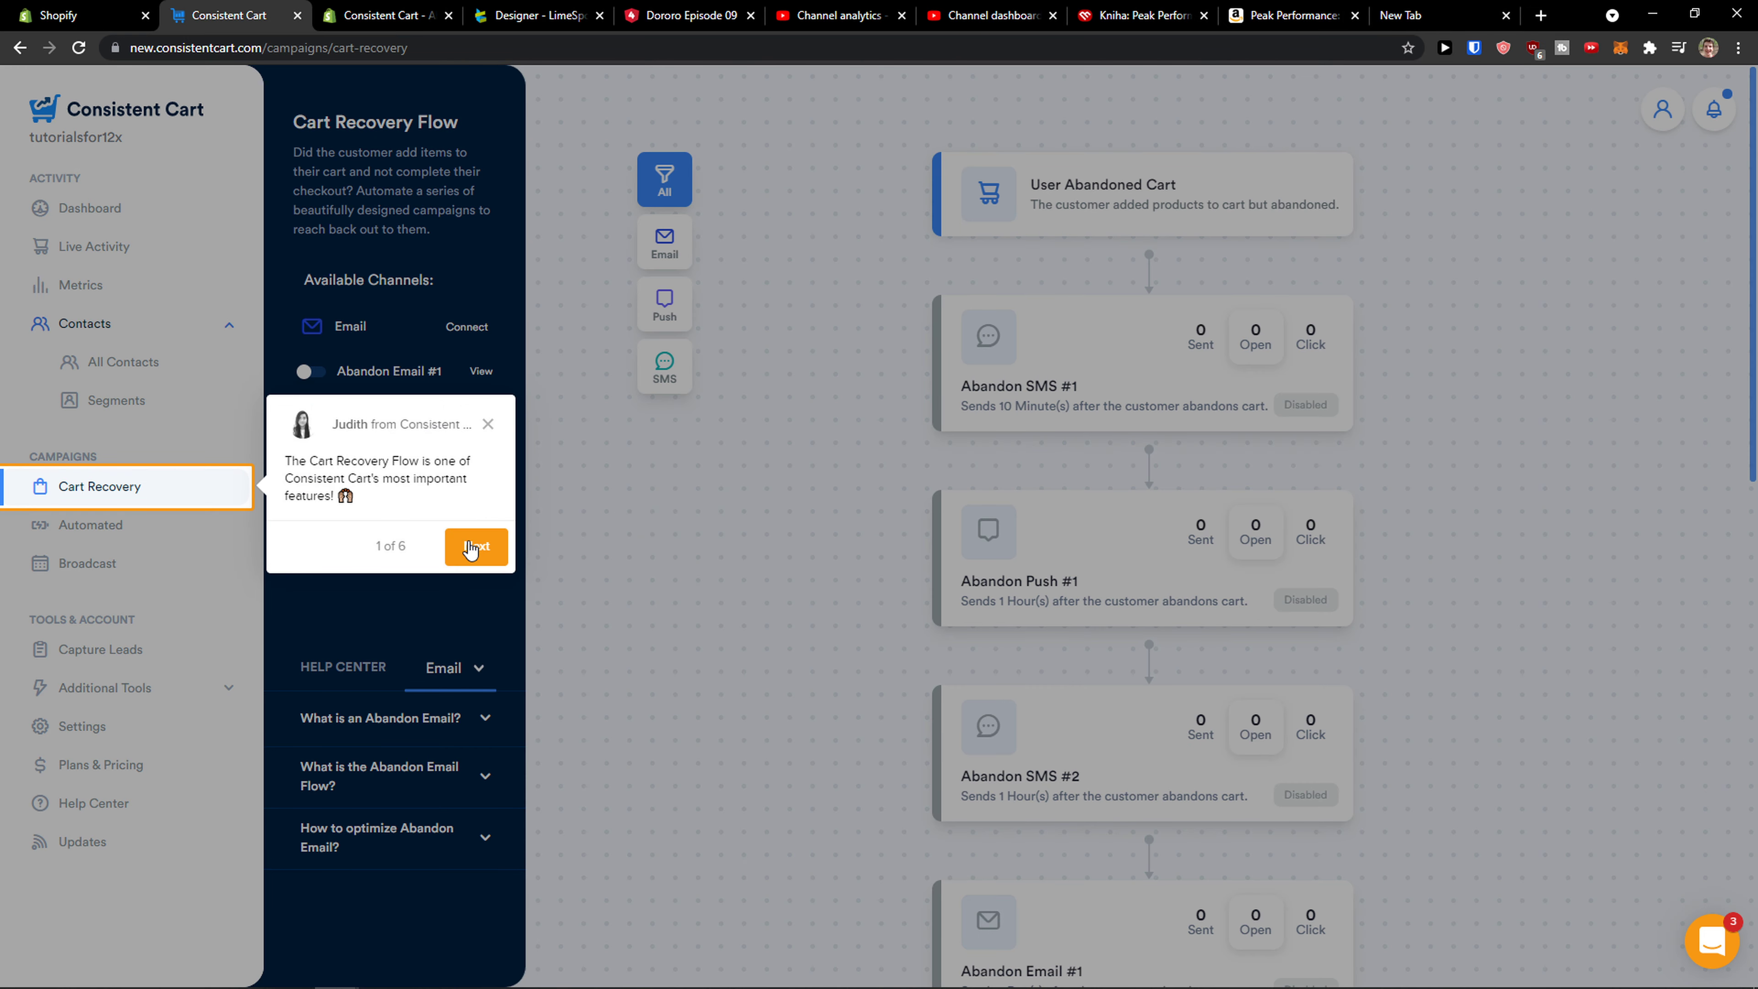
click(470, 549)
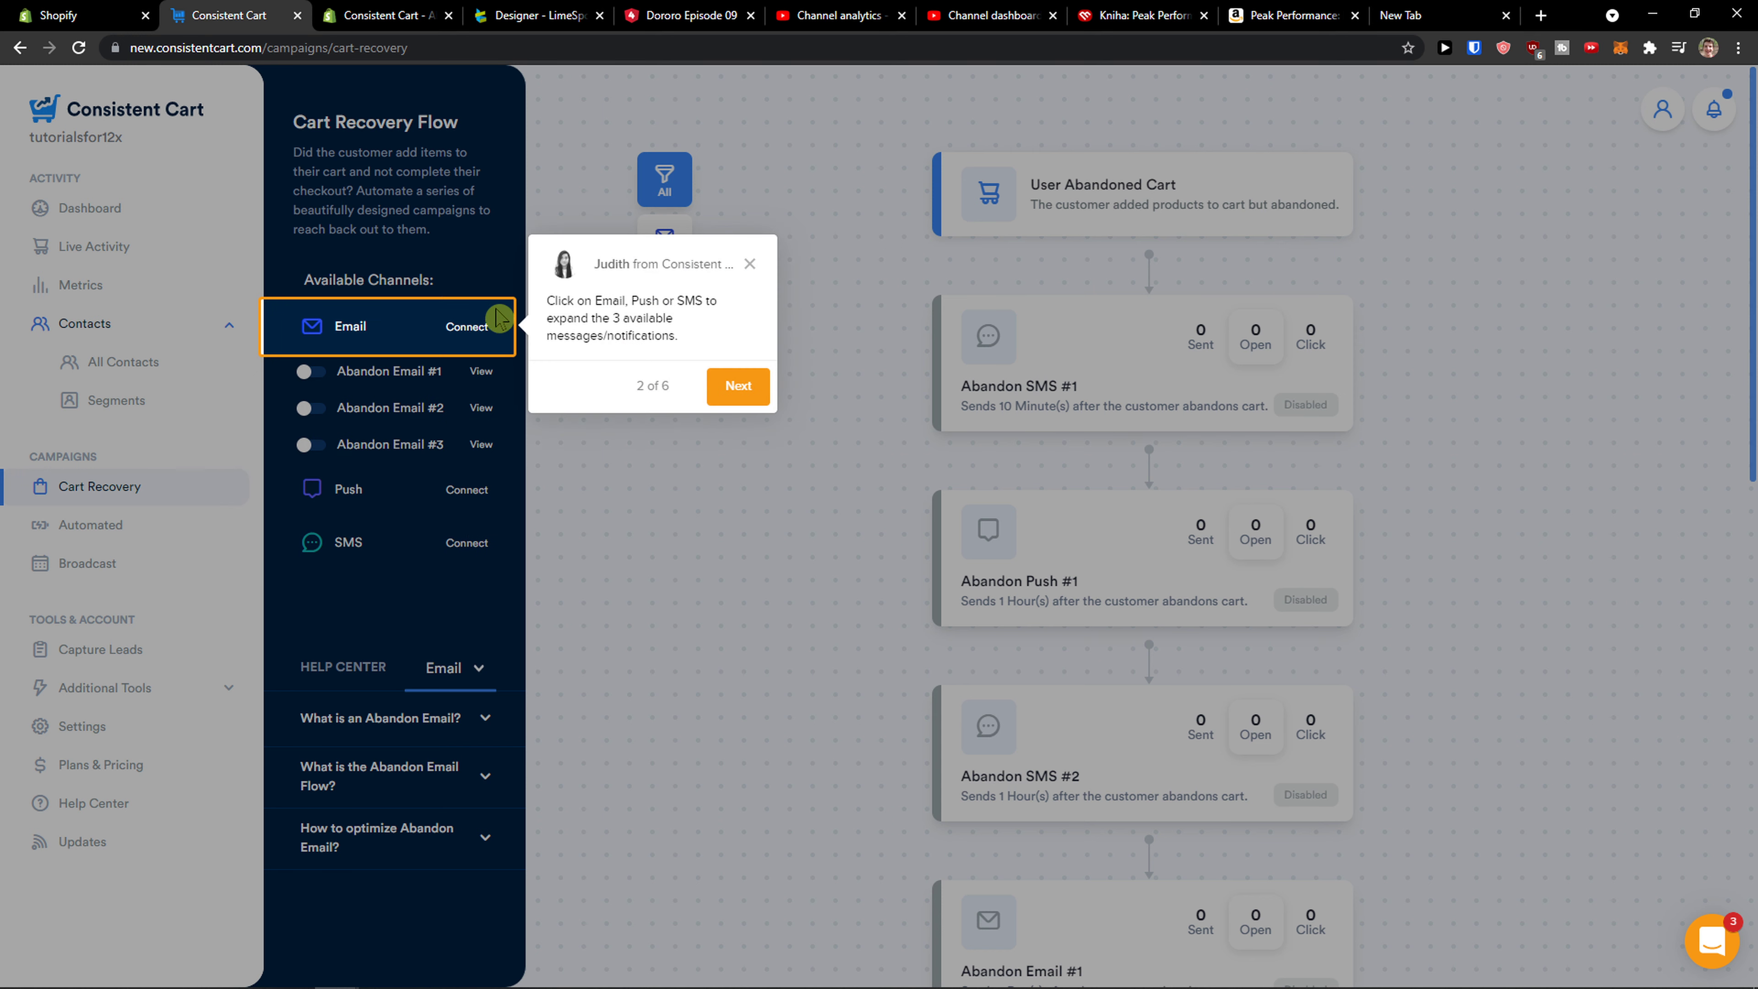
click(738, 386)
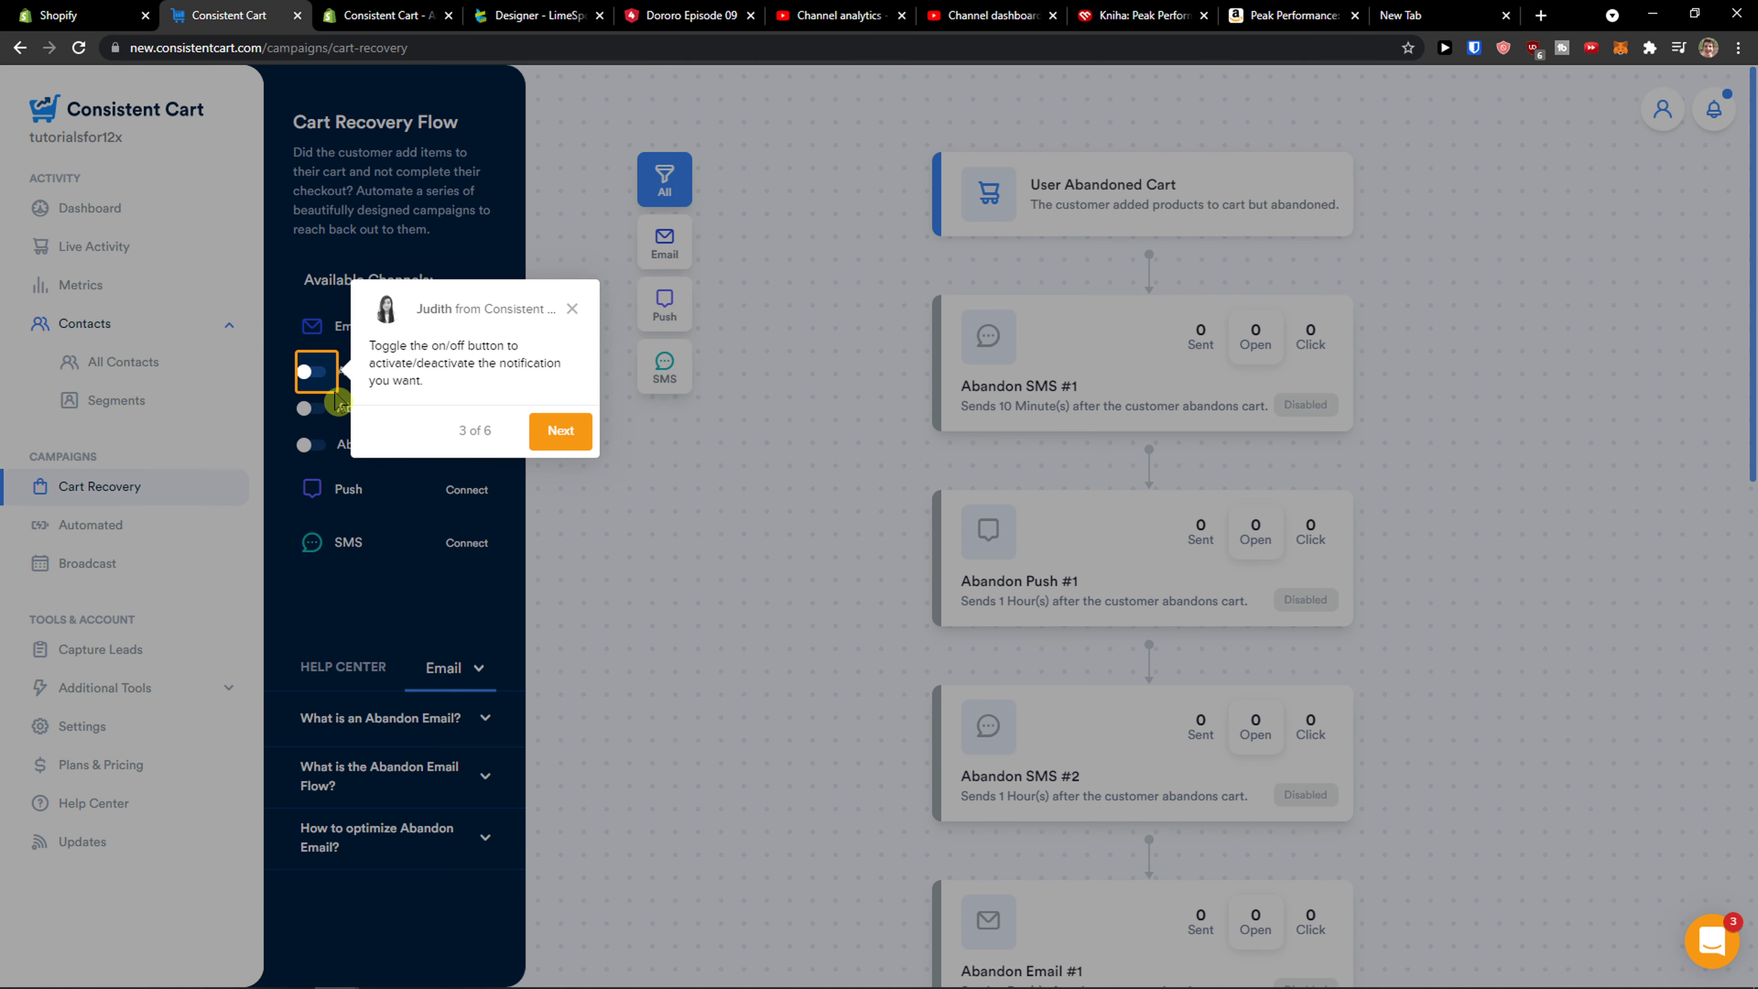
click(560, 430)
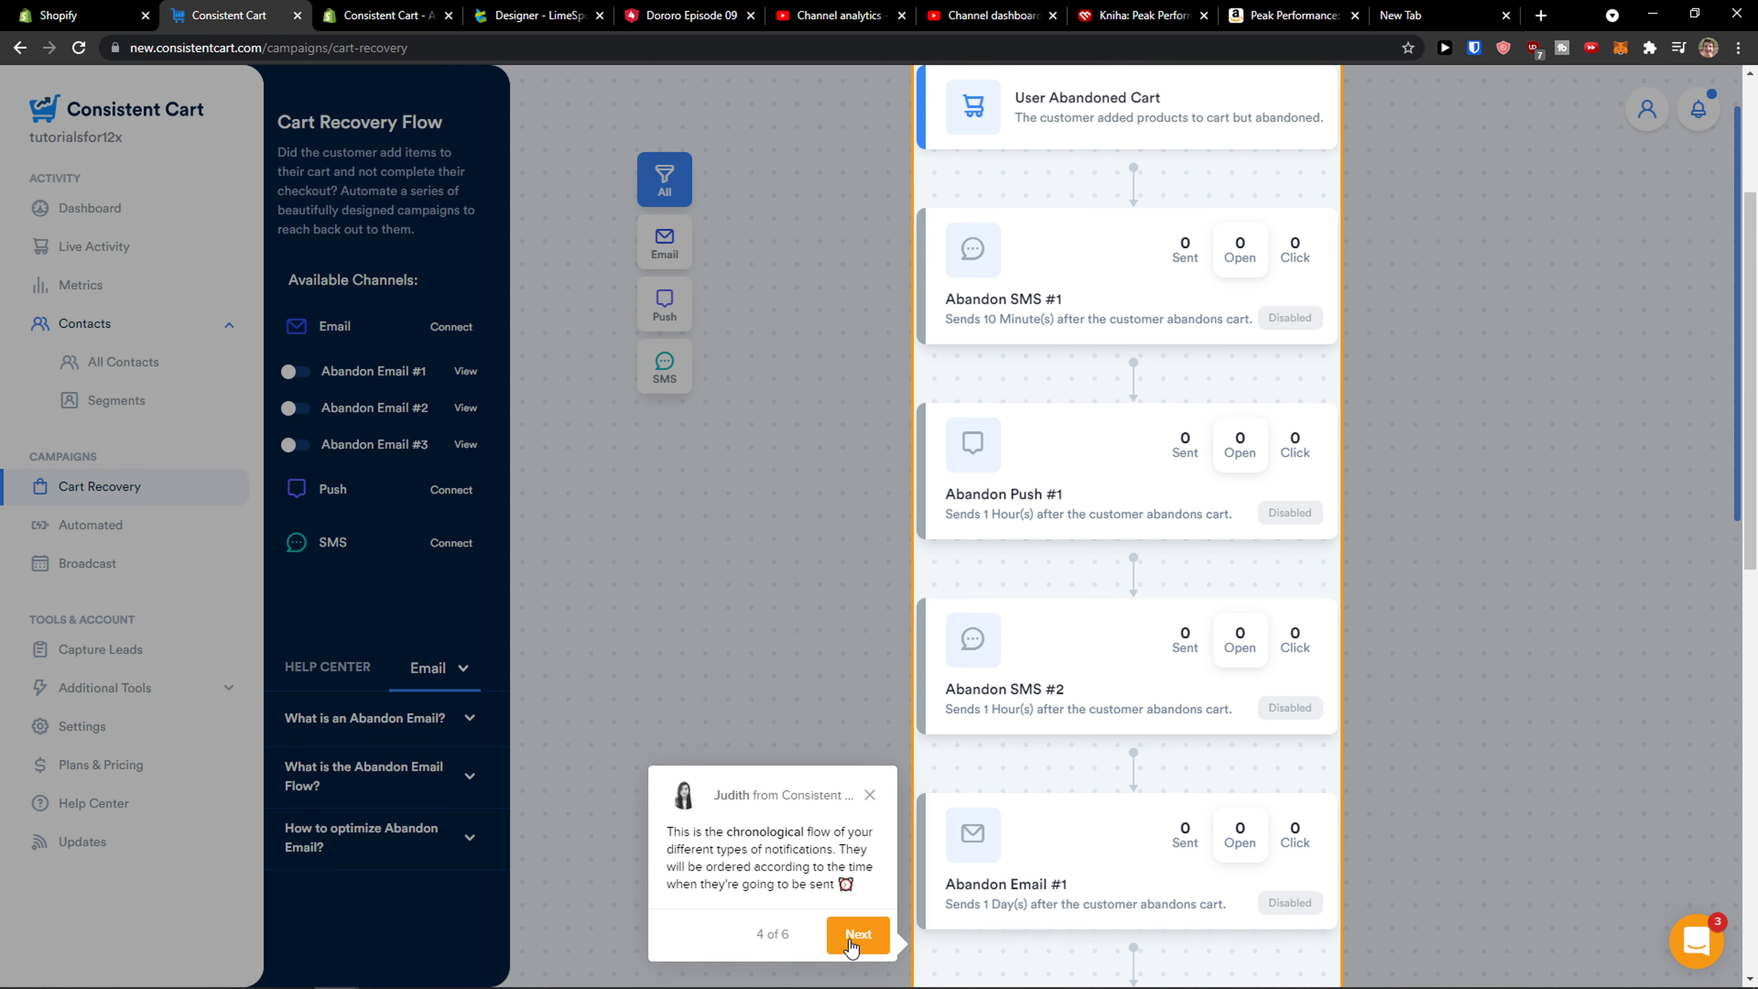
click(857, 934)
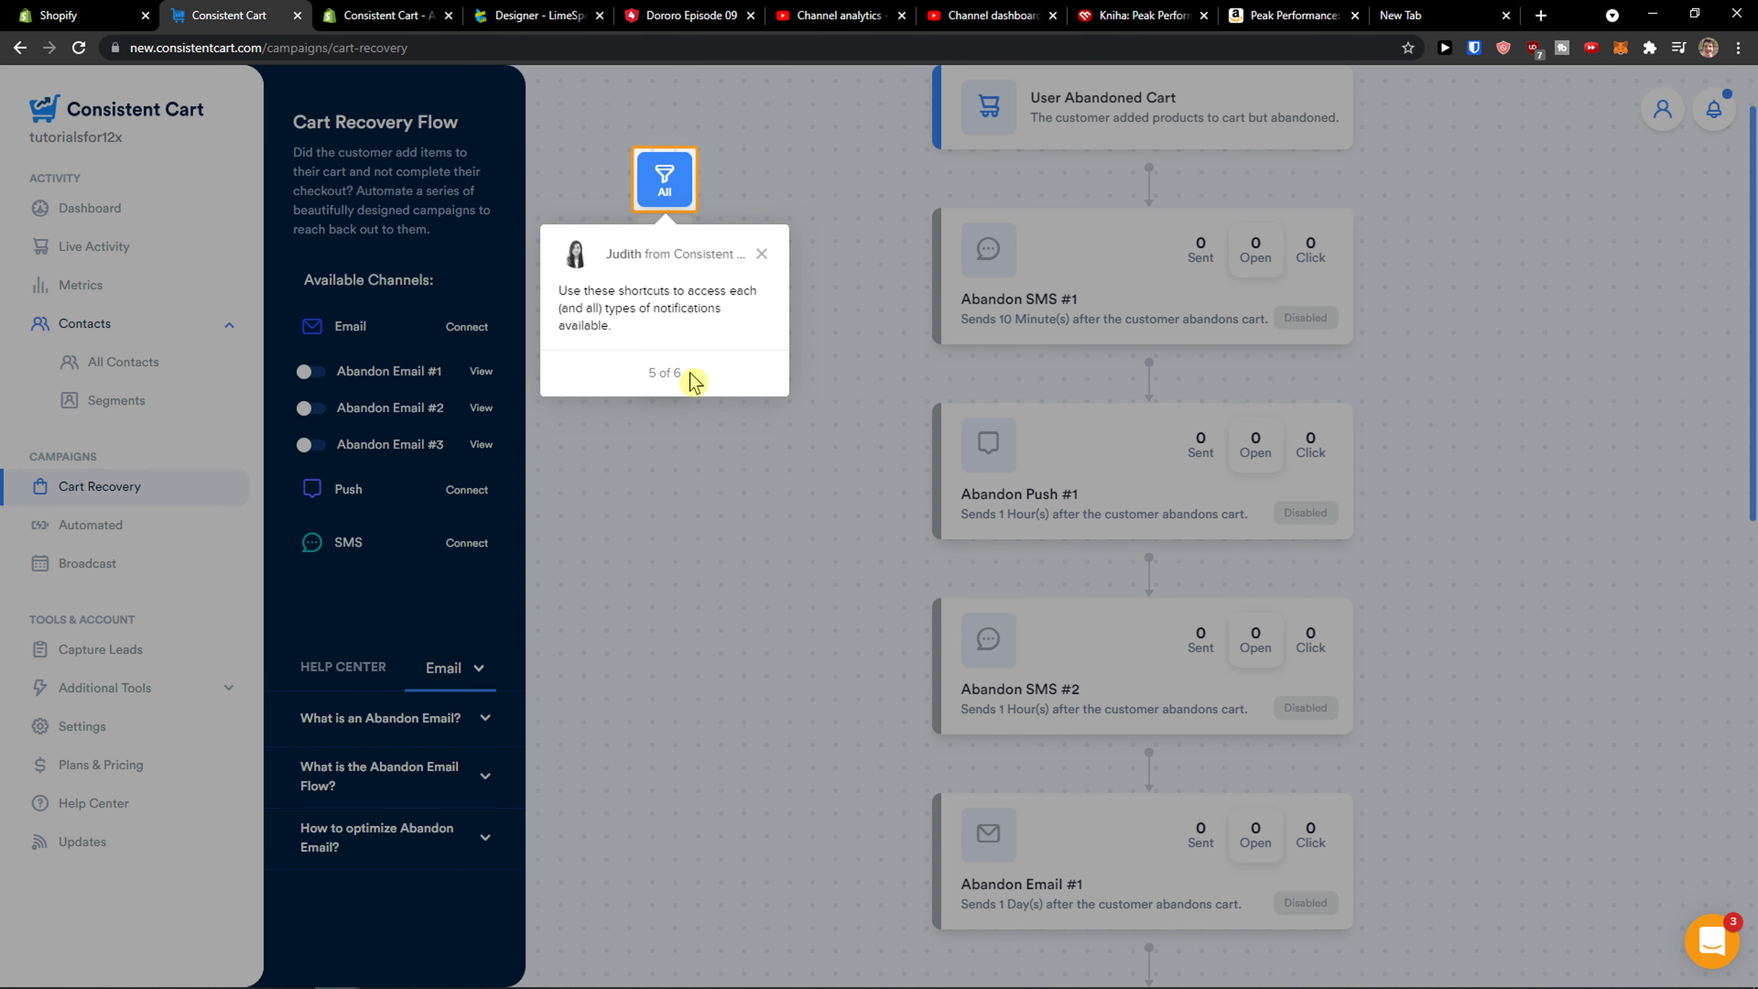
click(763, 255)
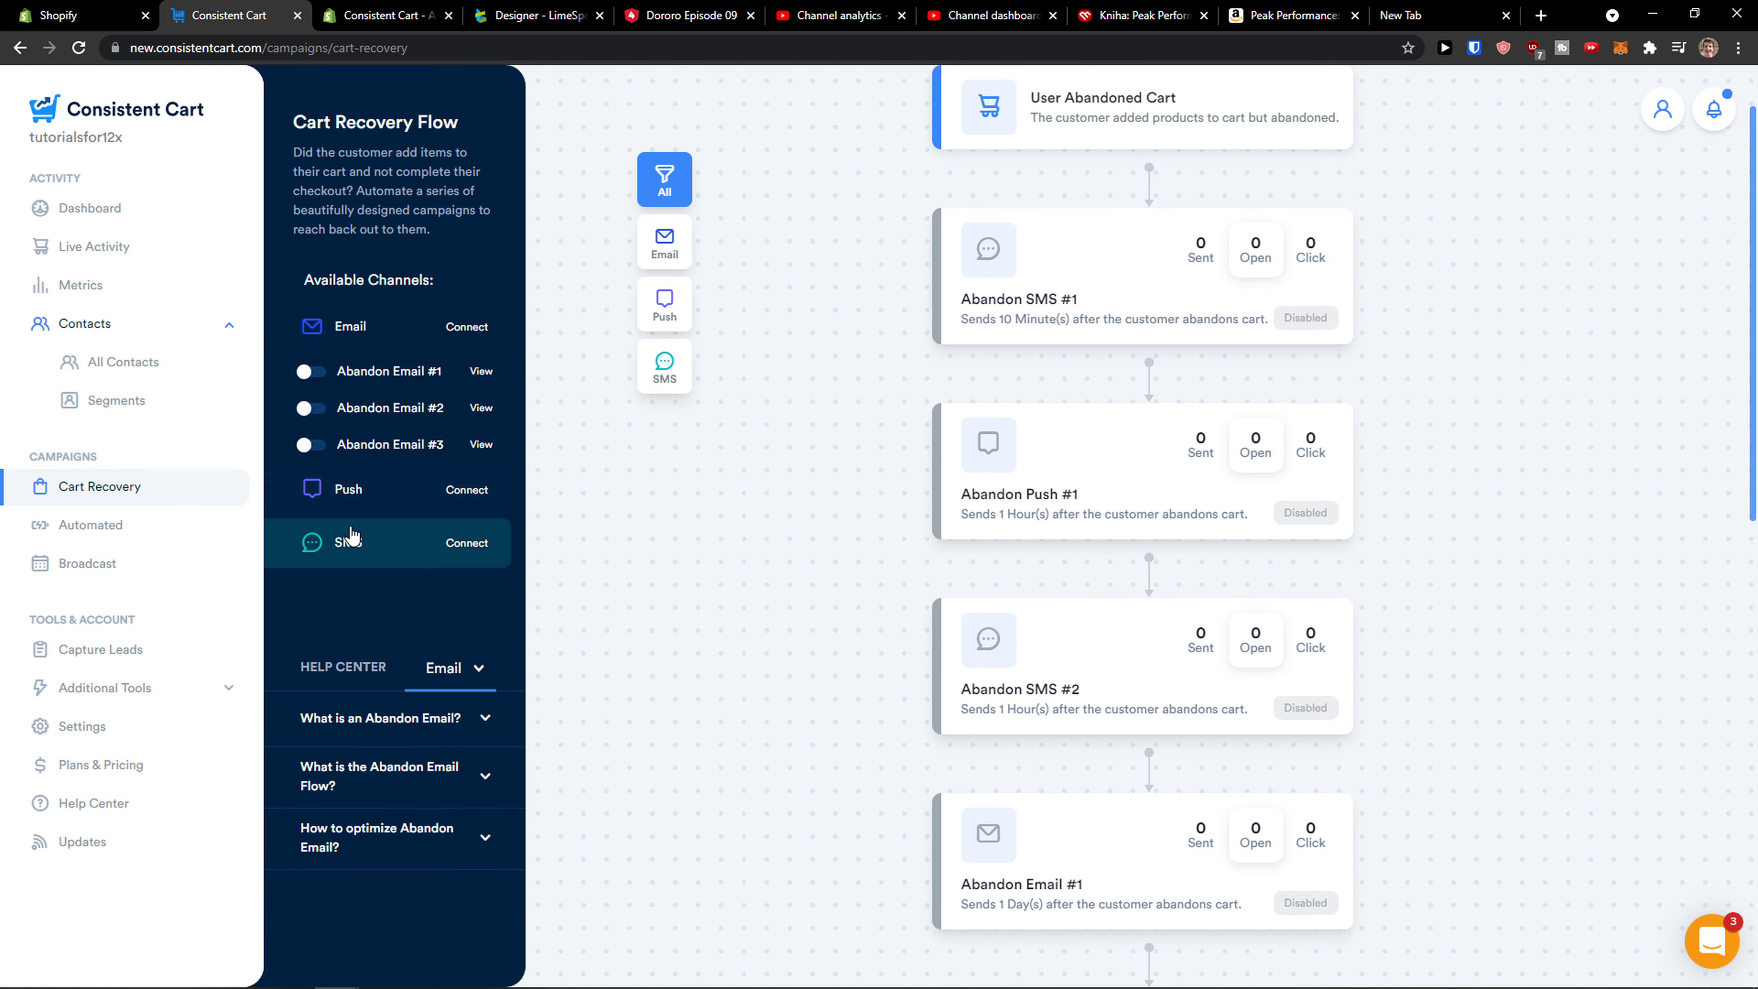
Step: Filter the recovery flow to email messages and back to all, and try to enable Abandon Email #1
click(664, 242)
click(664, 178)
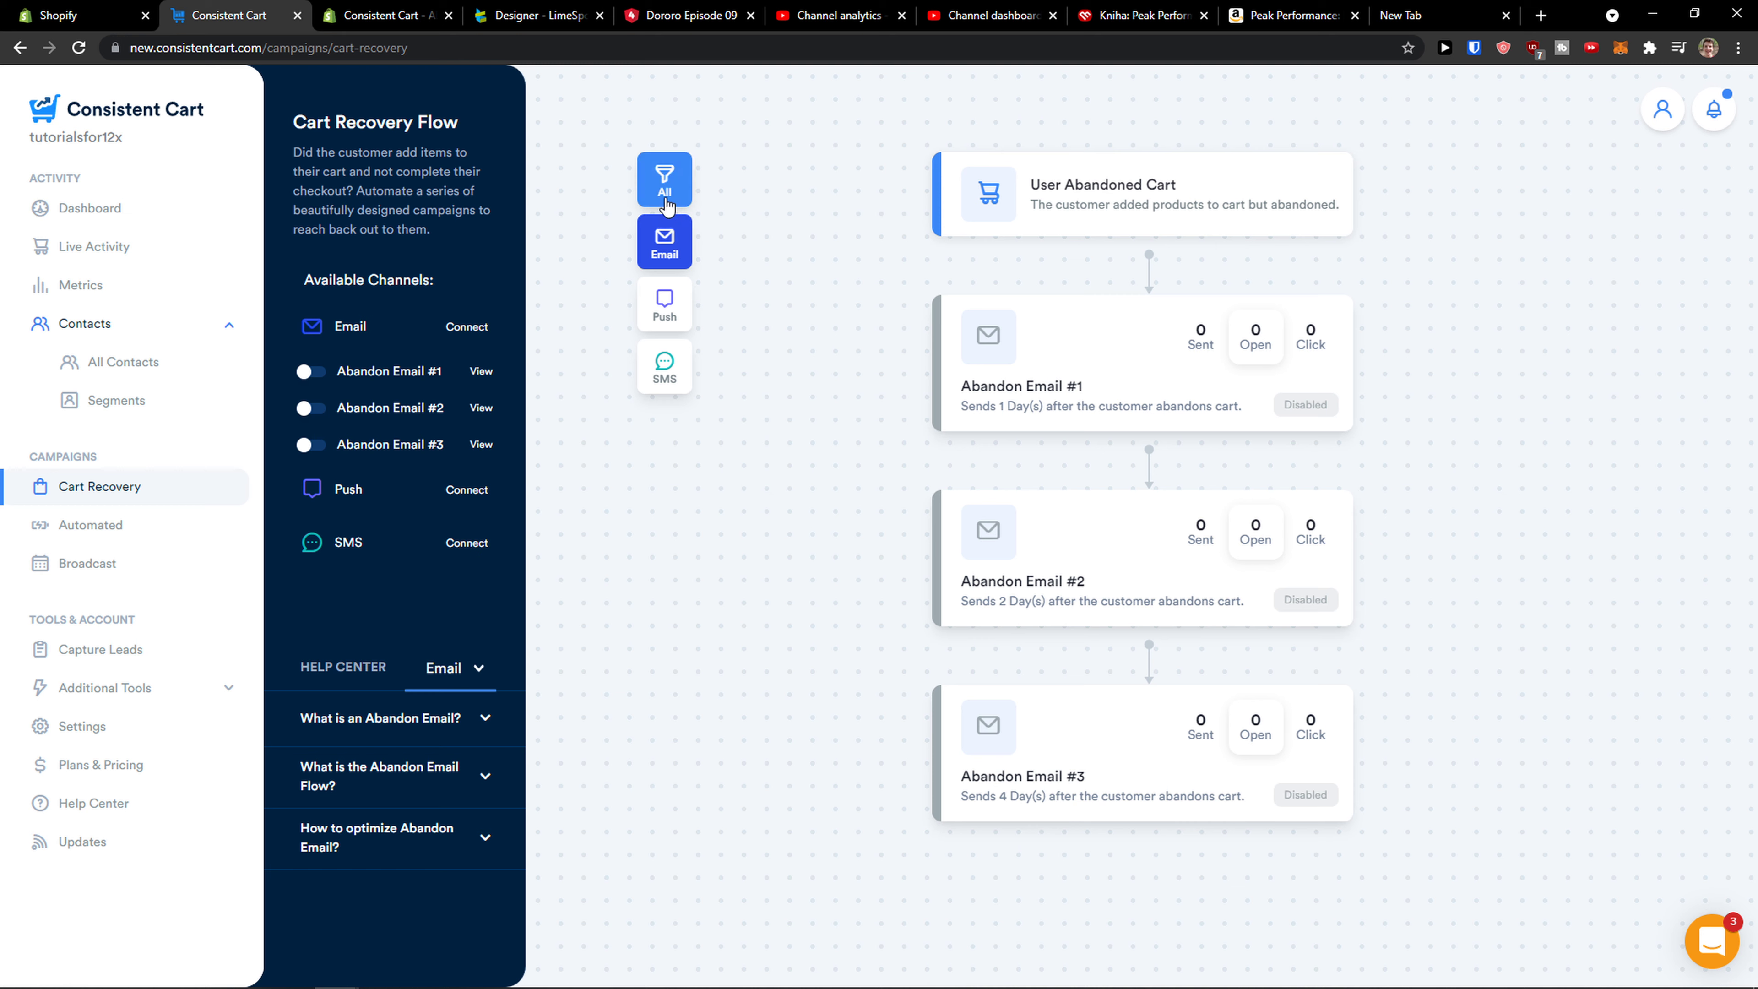
click(319, 377)
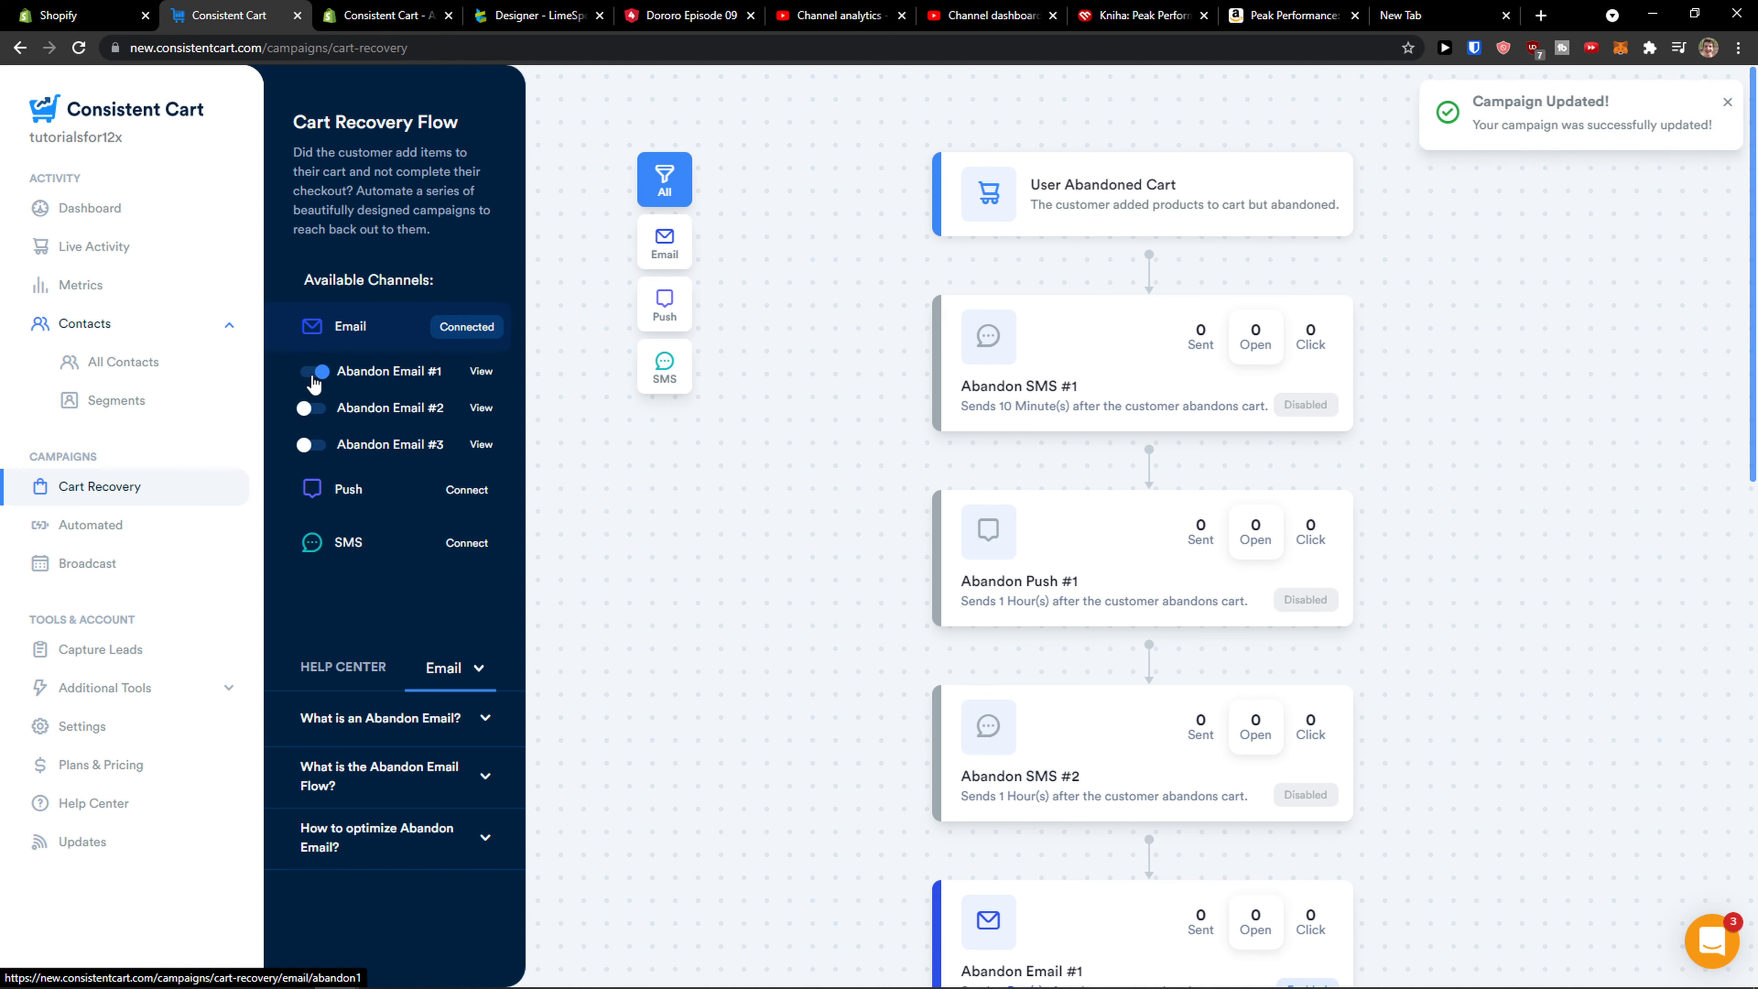
Step: View the previews of Abandon Email #1, #2 and #3, dismissing the new email editor notice
click(481, 374)
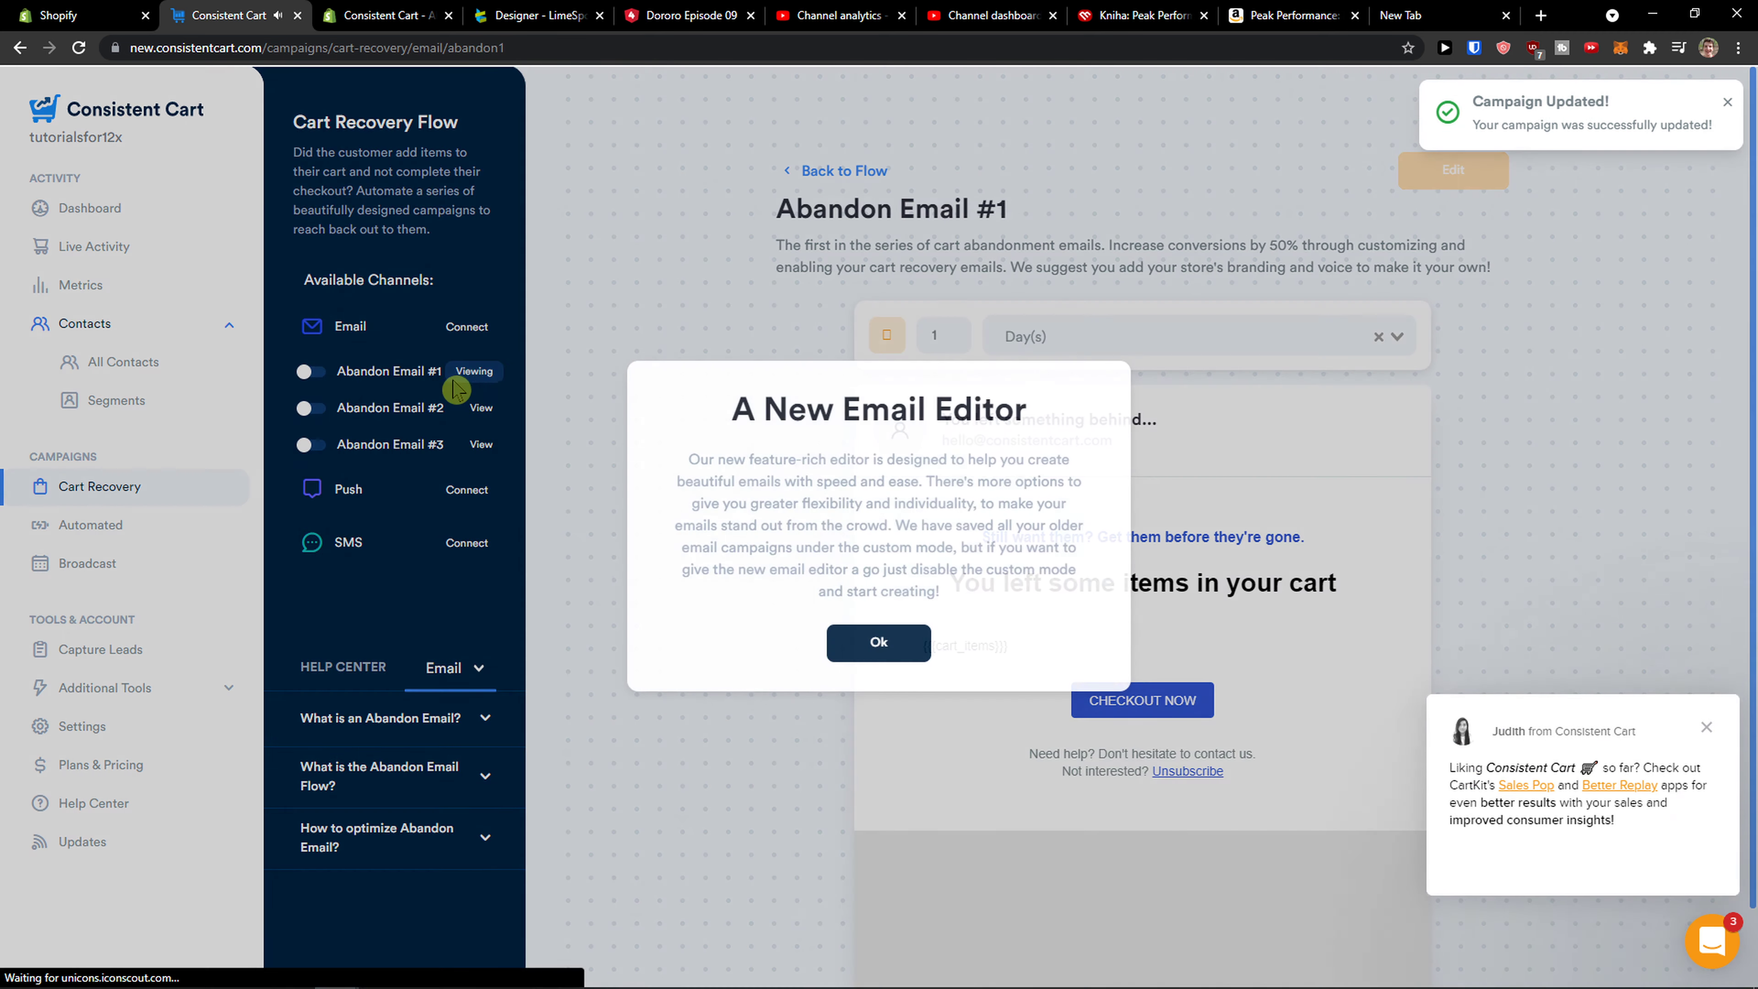
click(885, 641)
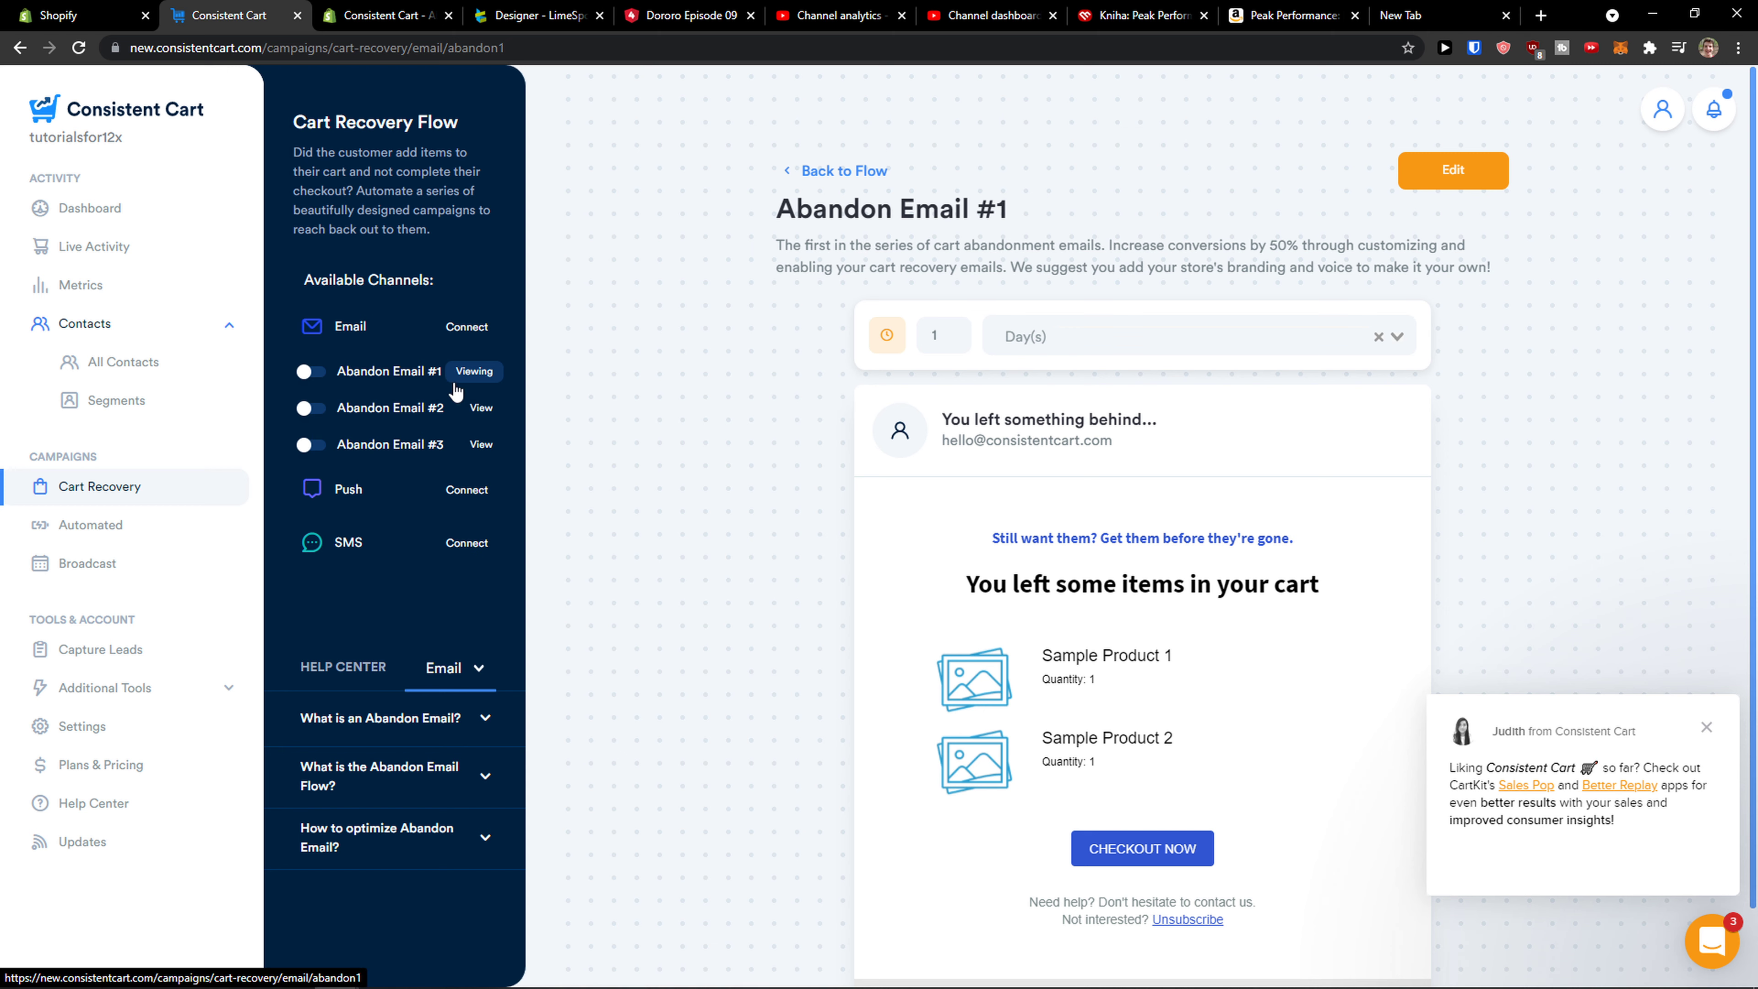
click(491, 417)
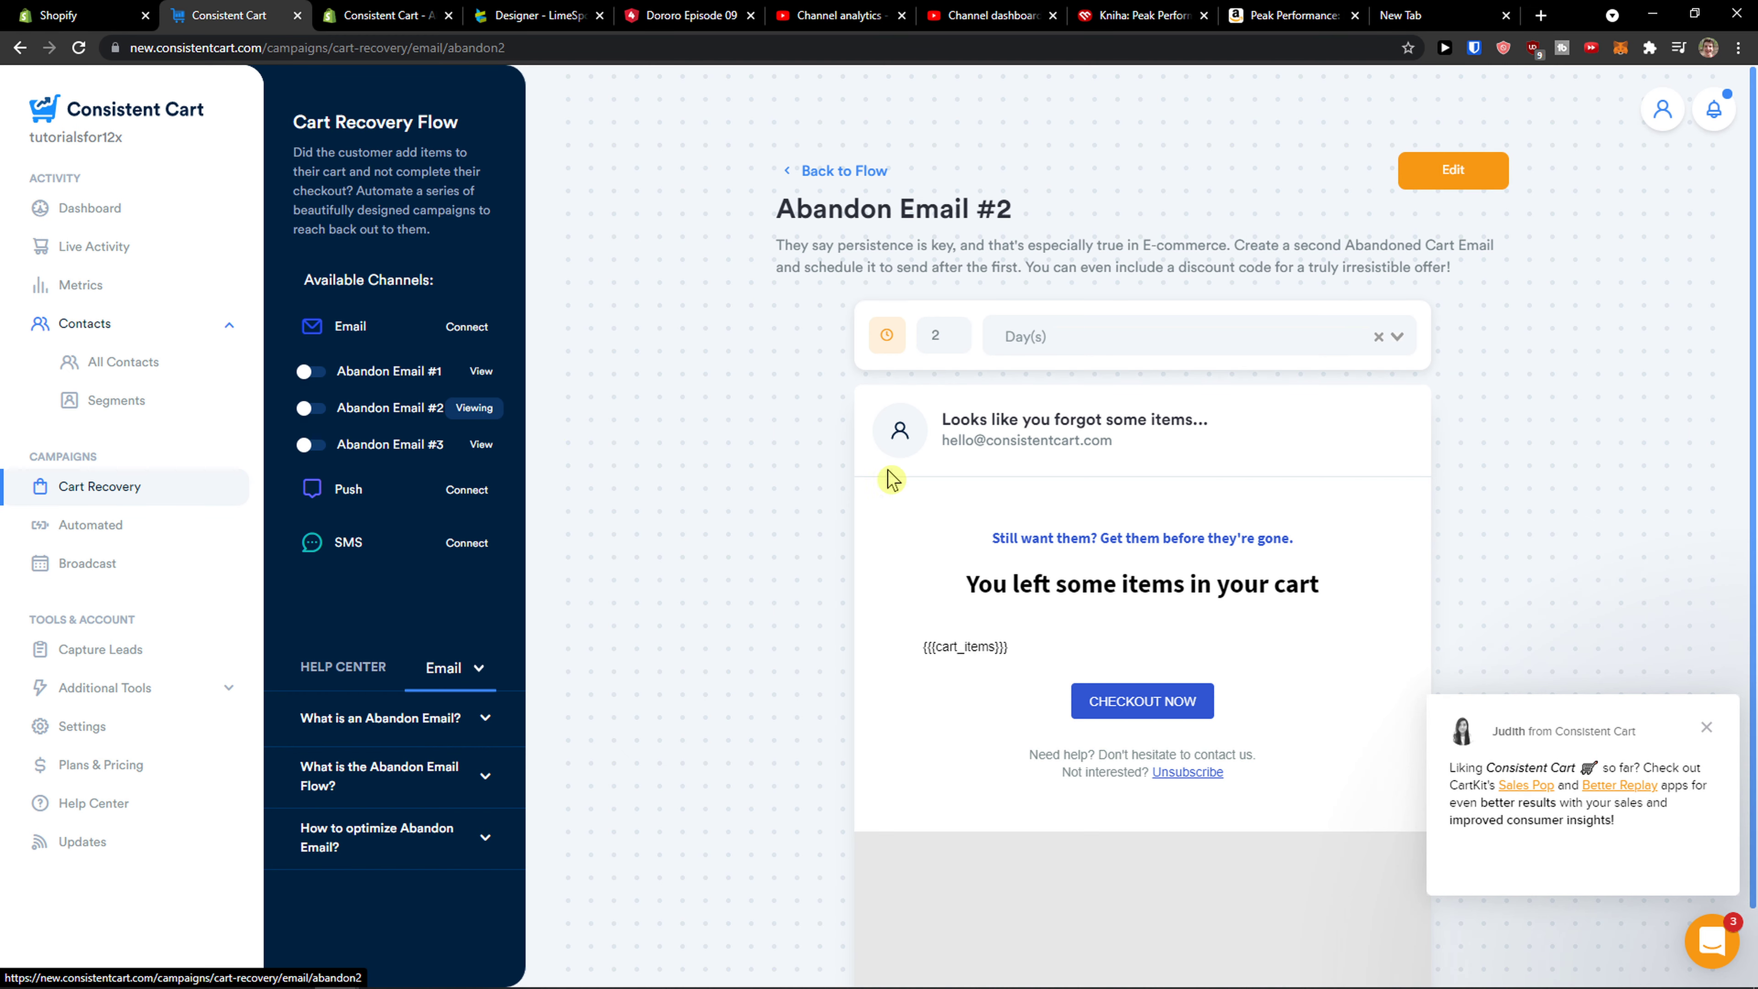
scroll(899, 478, down, 1)
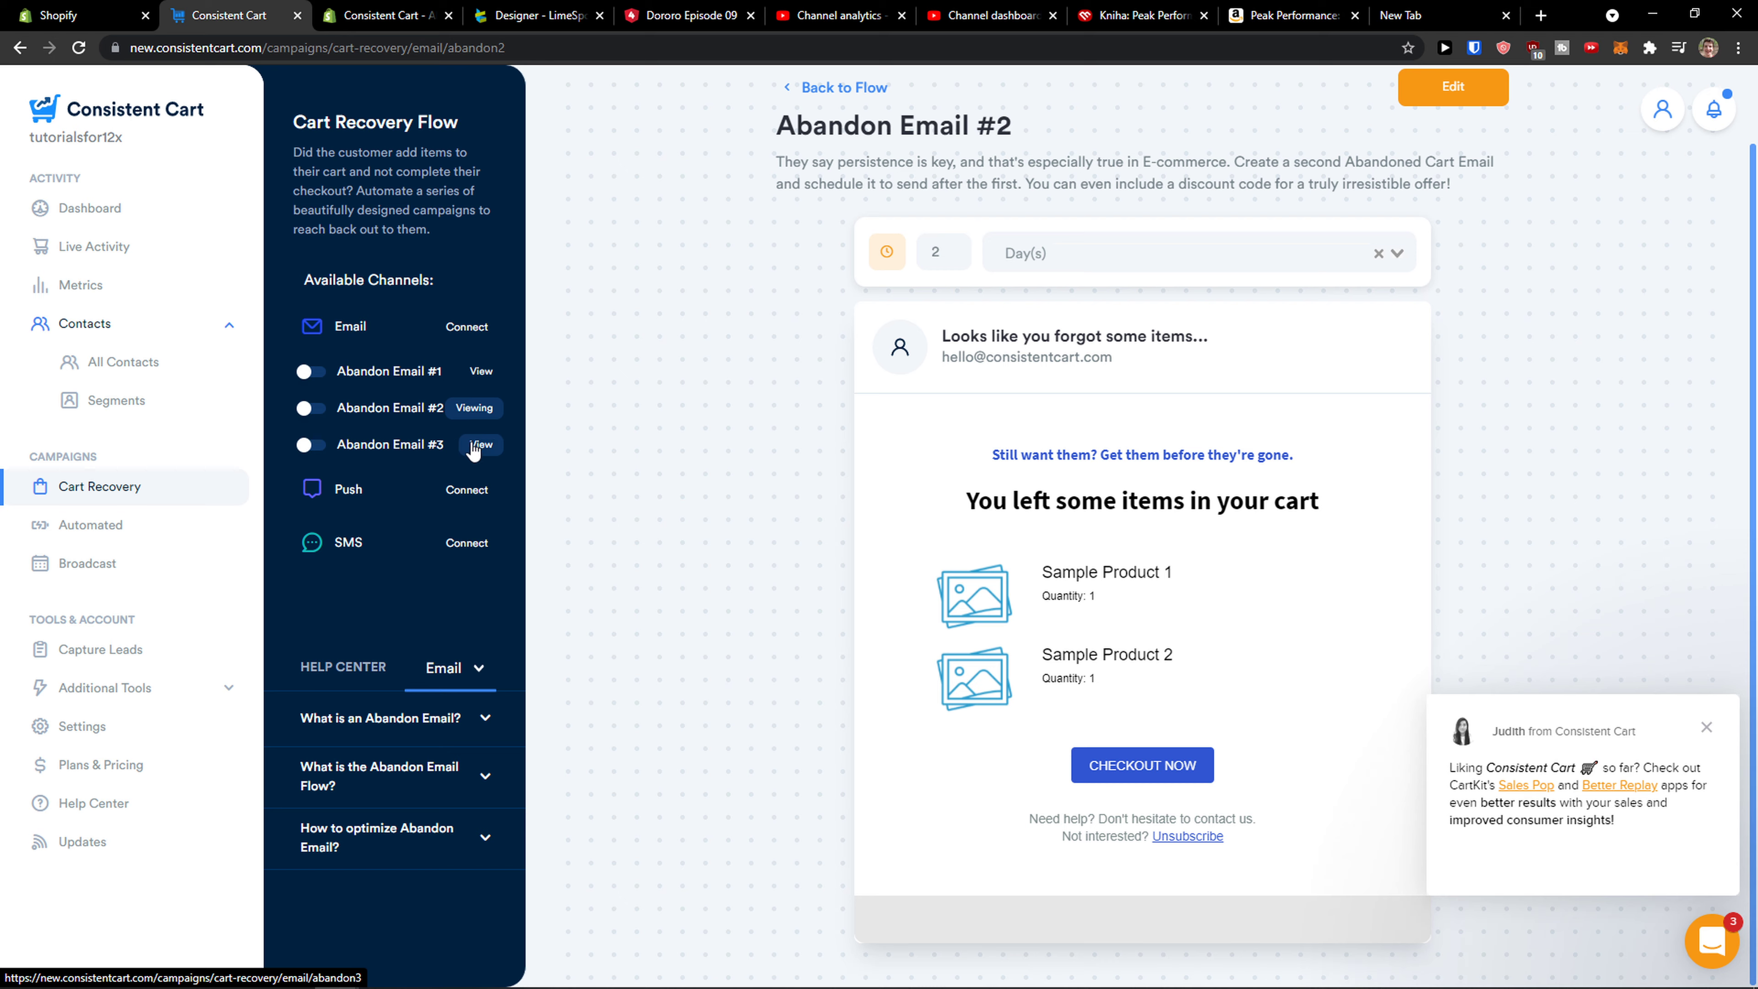
click(479, 444)
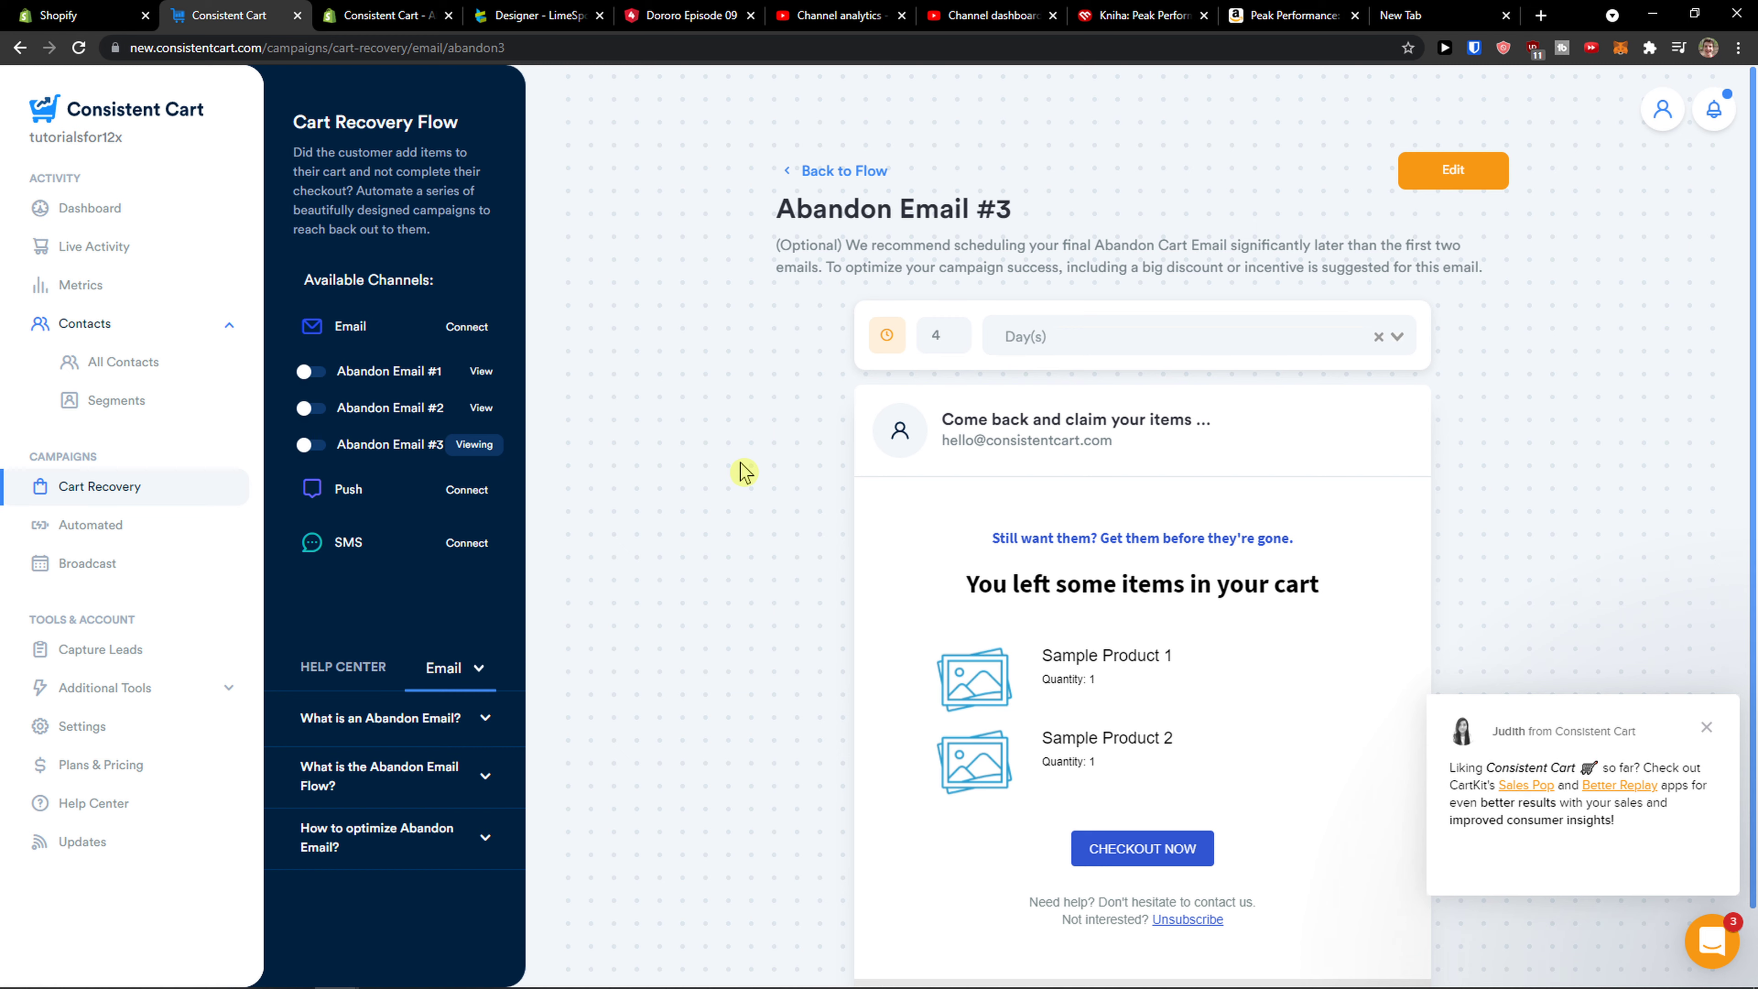
Step: Reopen Abandon Email #1, enable it in the cart recovery flow, and close the chat pop-up
click(480, 371)
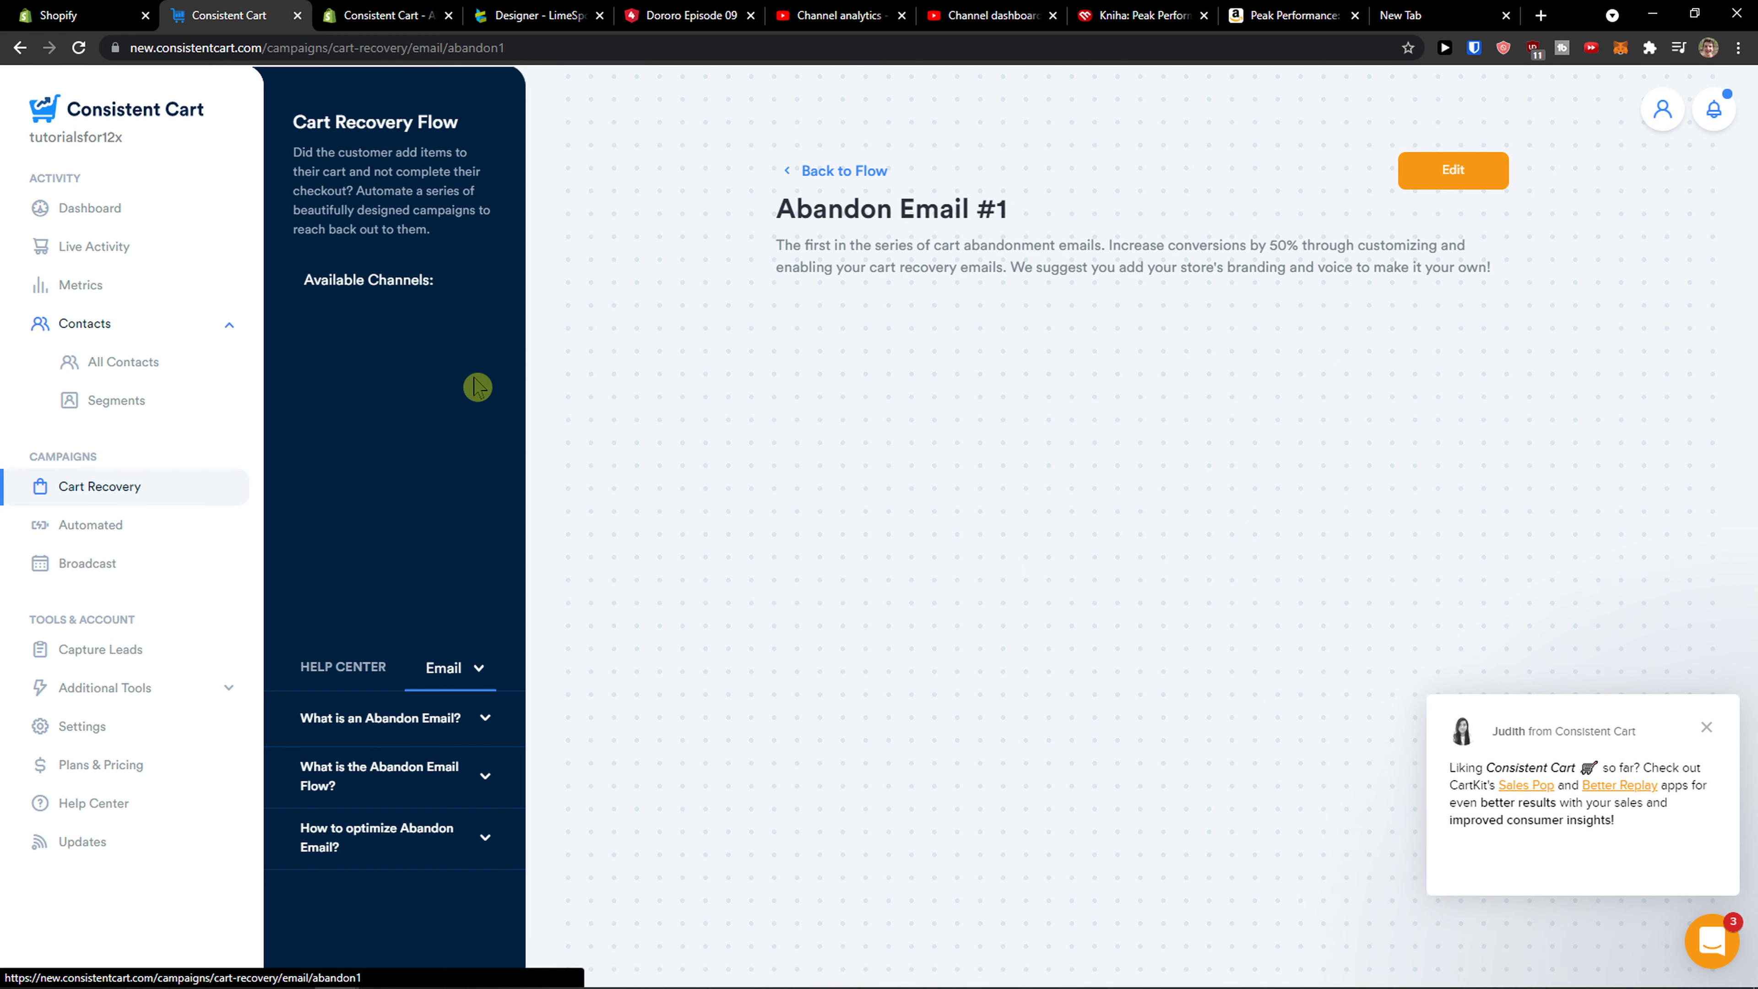
click(310, 373)
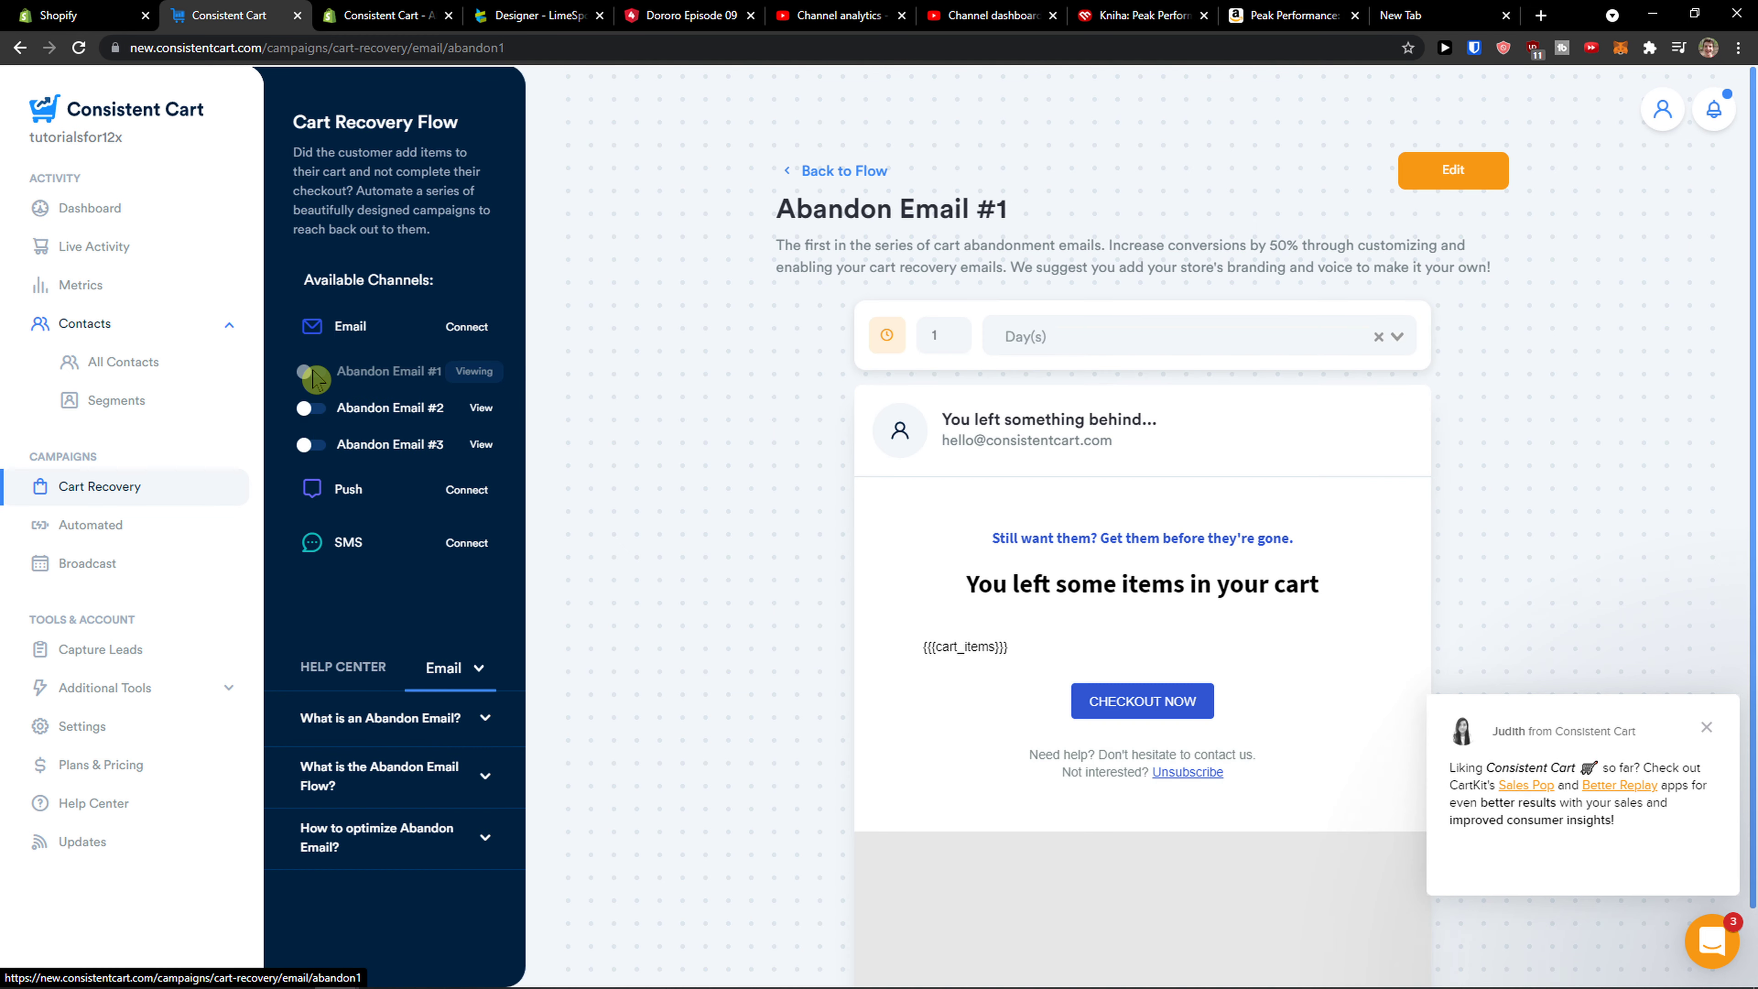
scroll(828, 516, down, 1)
scroll(830, 509, up, 1)
scroll(834, 509, down, 1)
scroll(833, 509, up, 1)
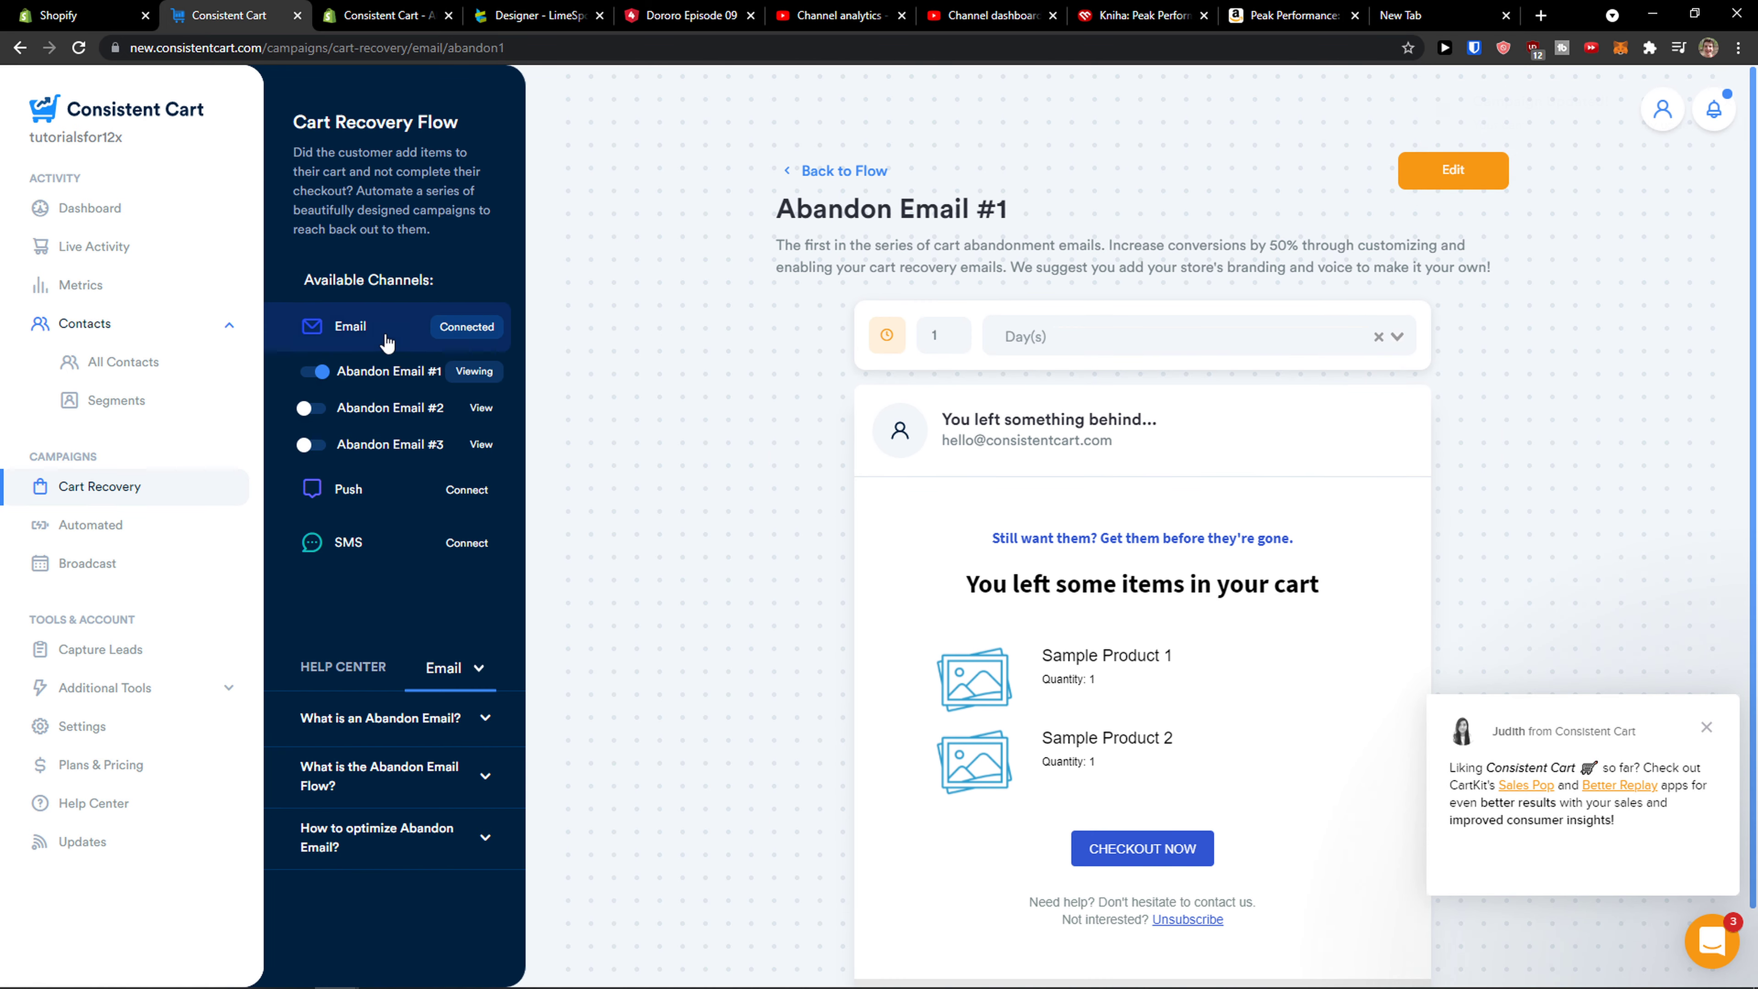
click(1709, 729)
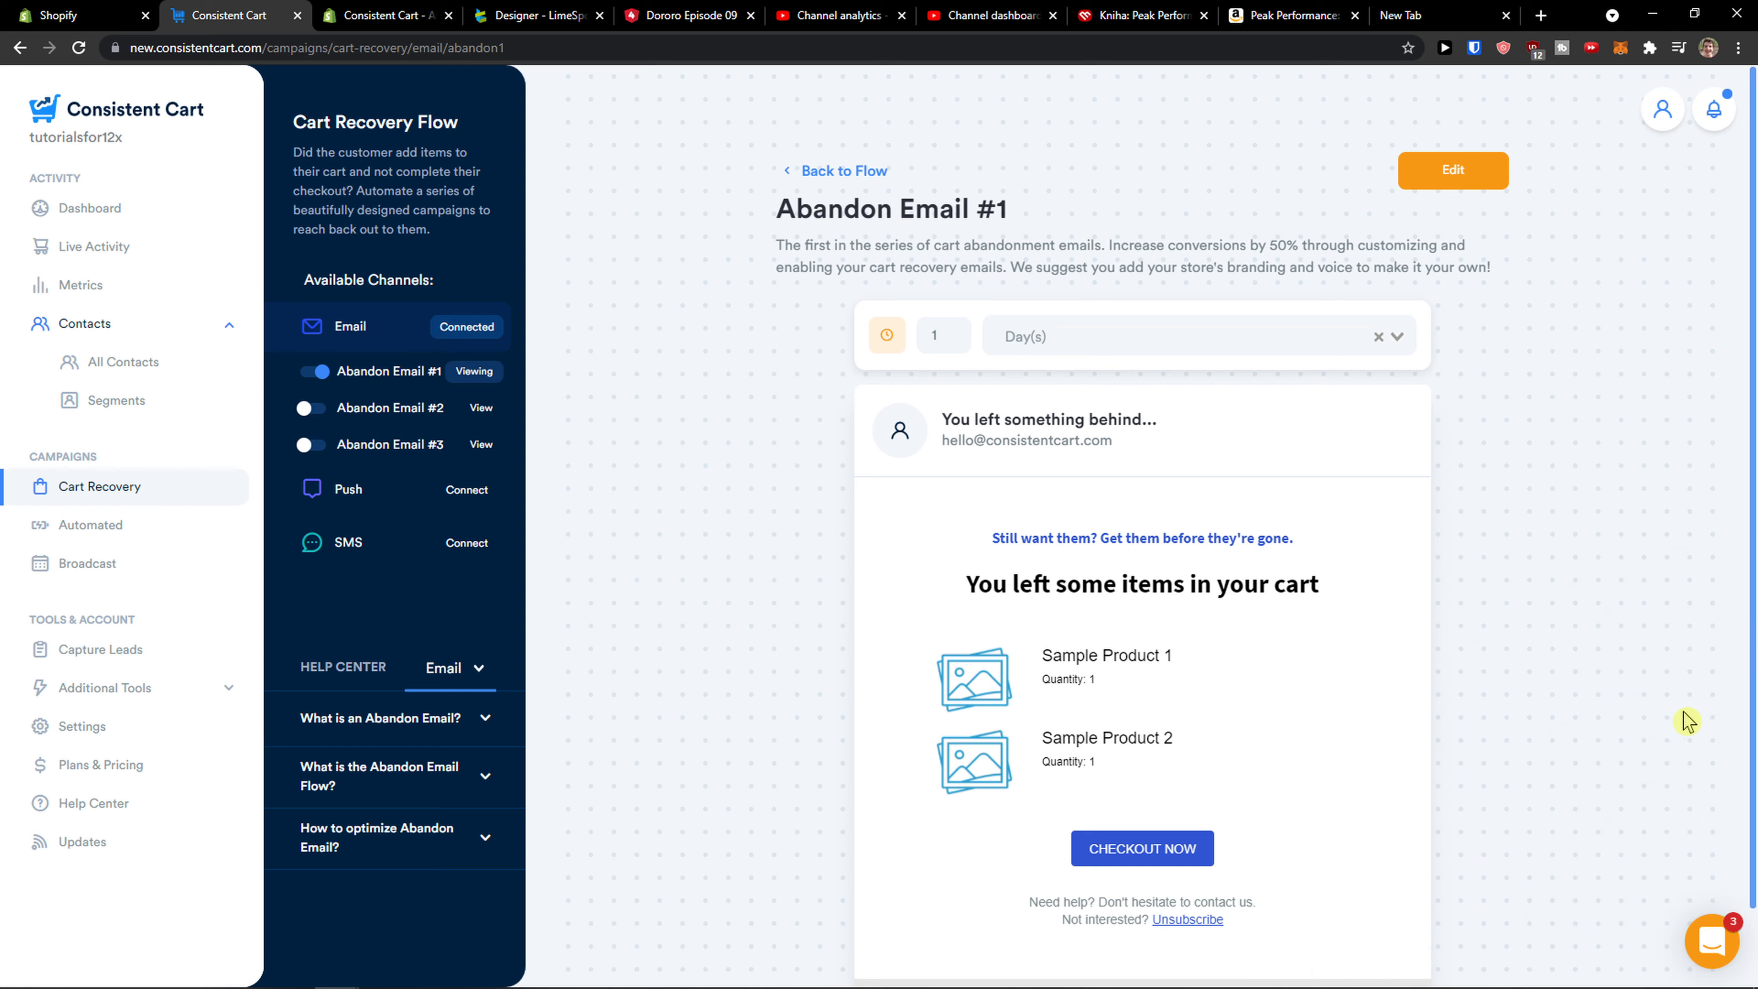
Step: Put Abandon Email #1 into edit mode and open its content in the visual email editor
scroll(1675, 717, down, 1)
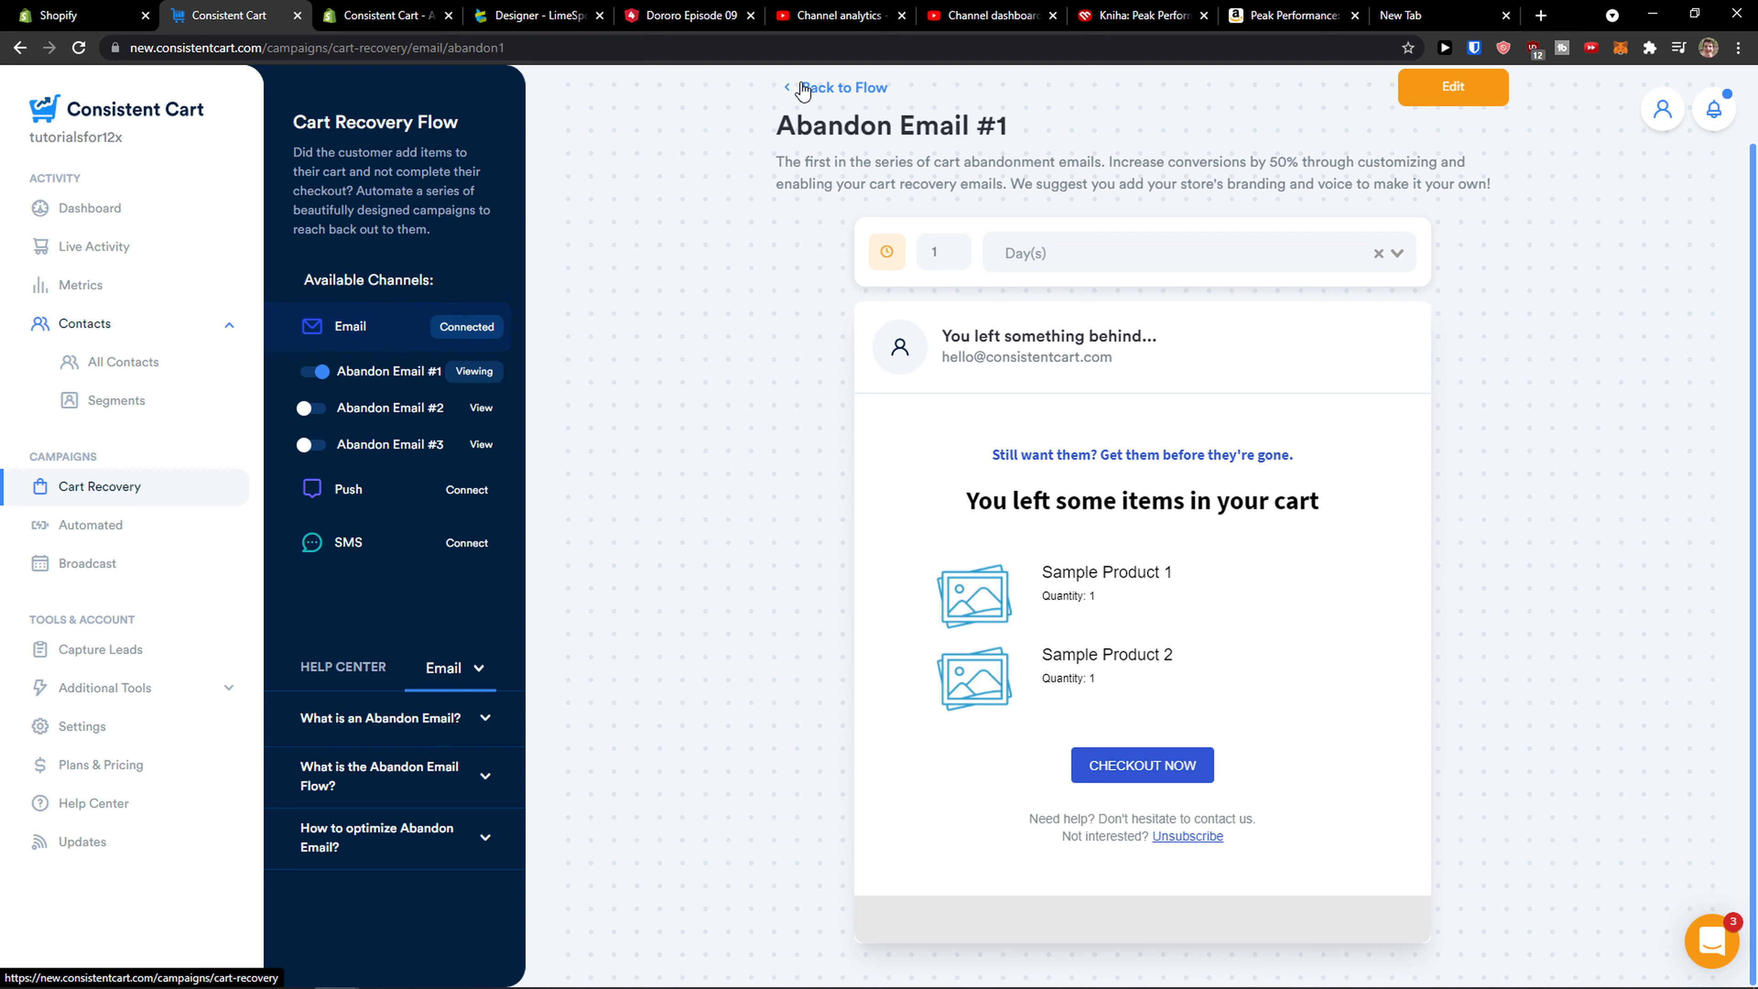
click(1480, 88)
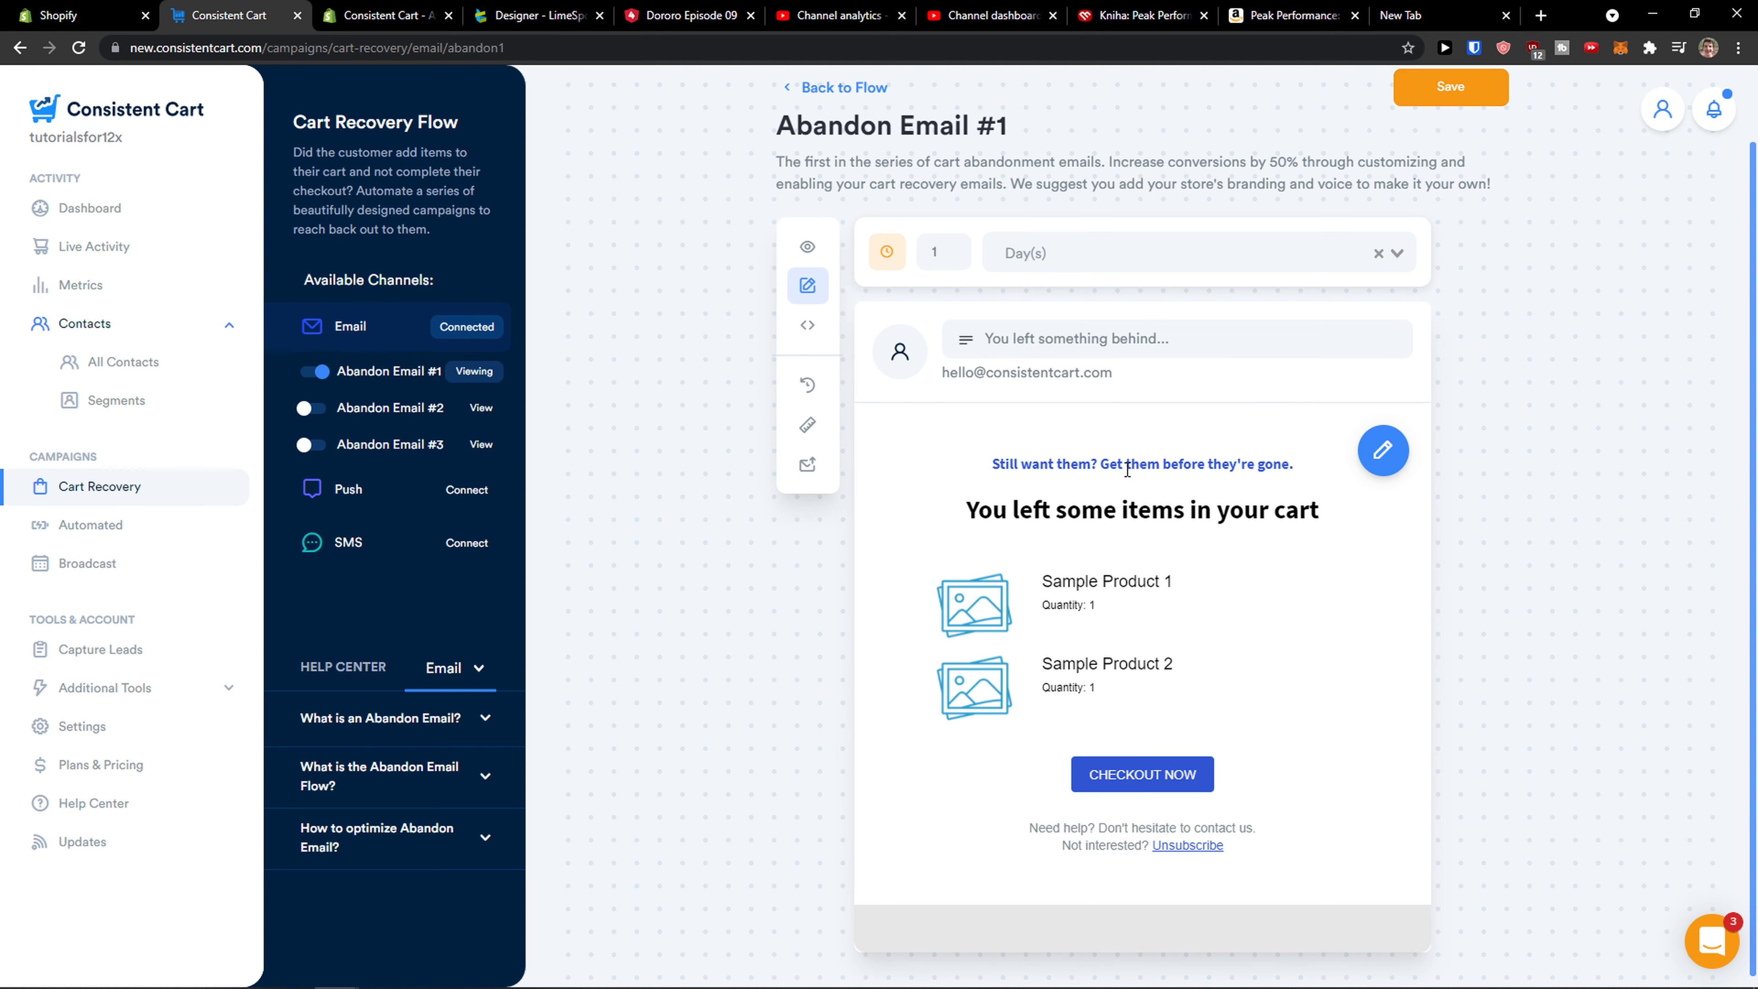
click(1383, 450)
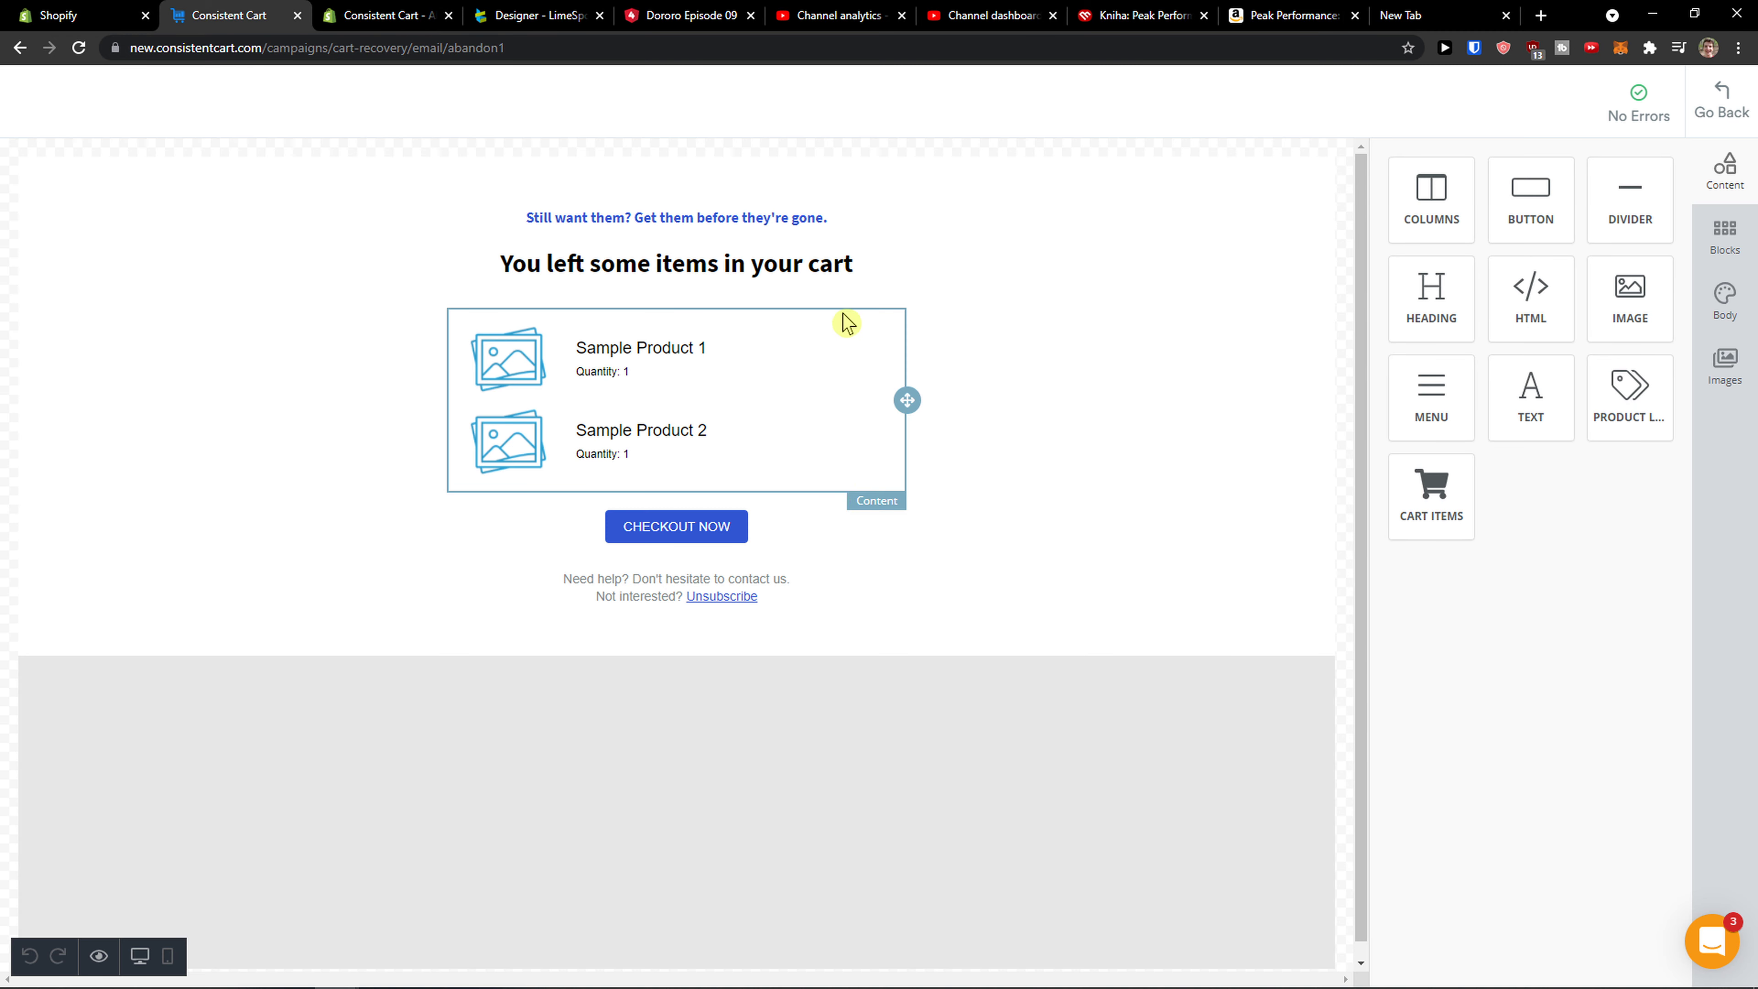
Step: Leave the visual editor, view the custom template code mode of Abandon Email #1, and return to edit mode
click(1721, 100)
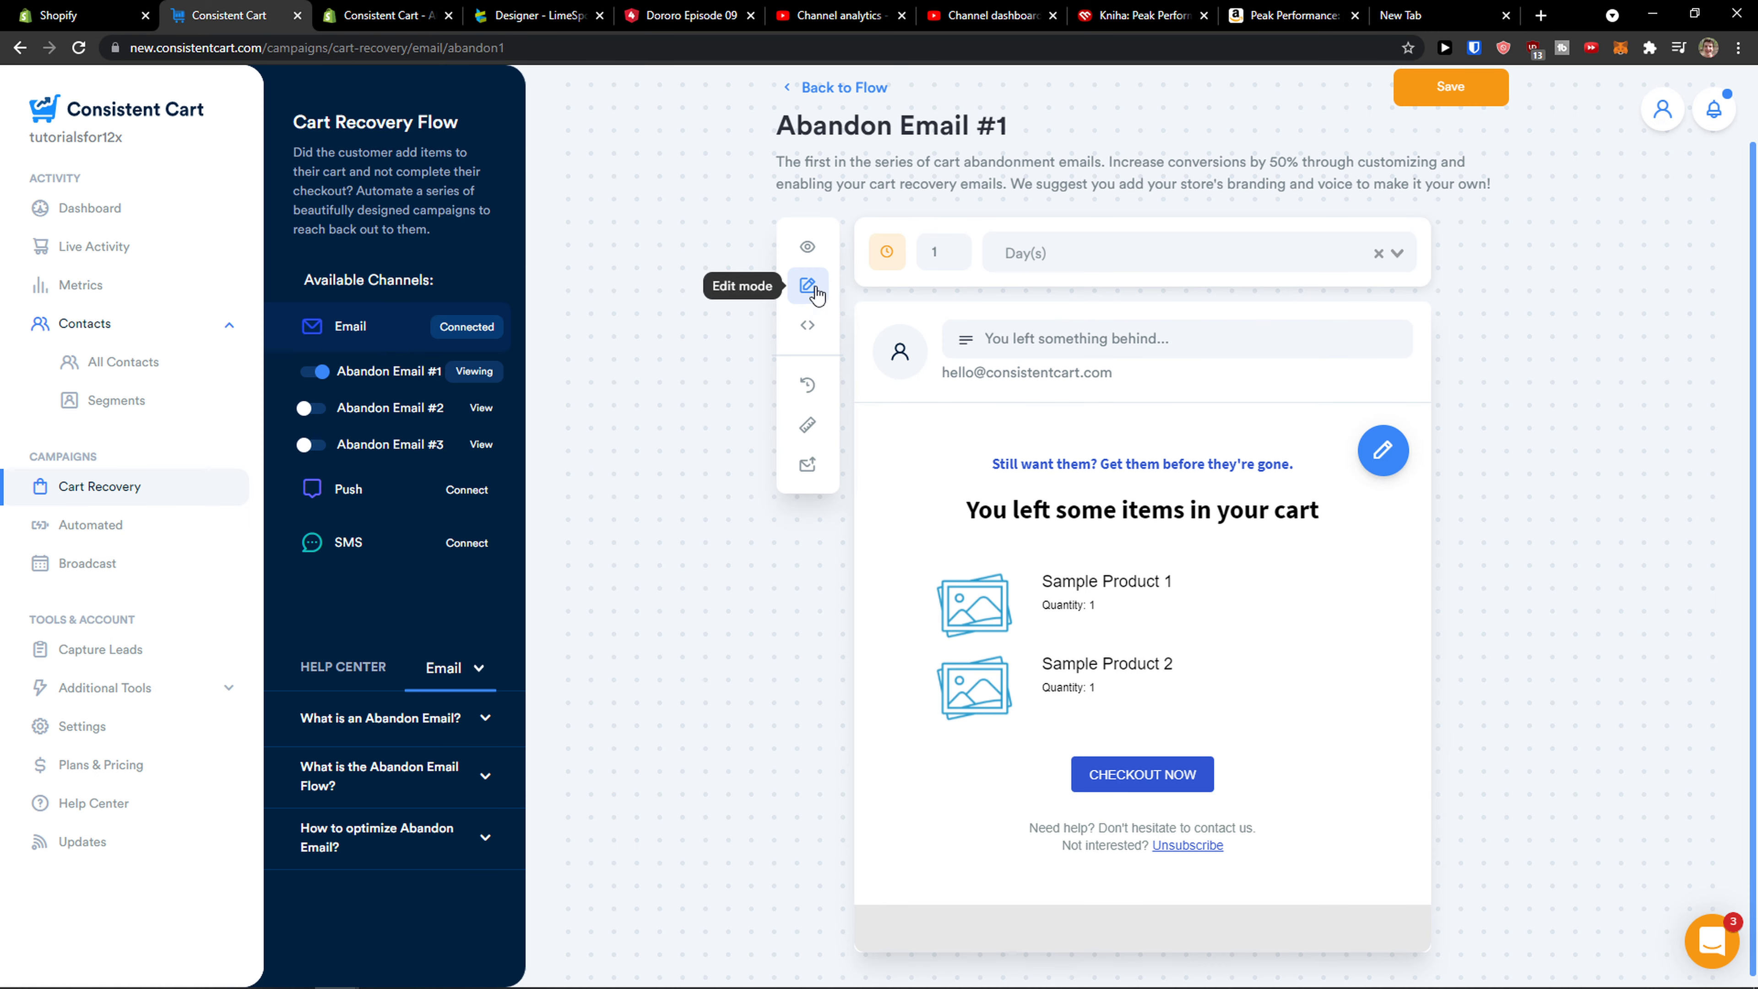
click(807, 325)
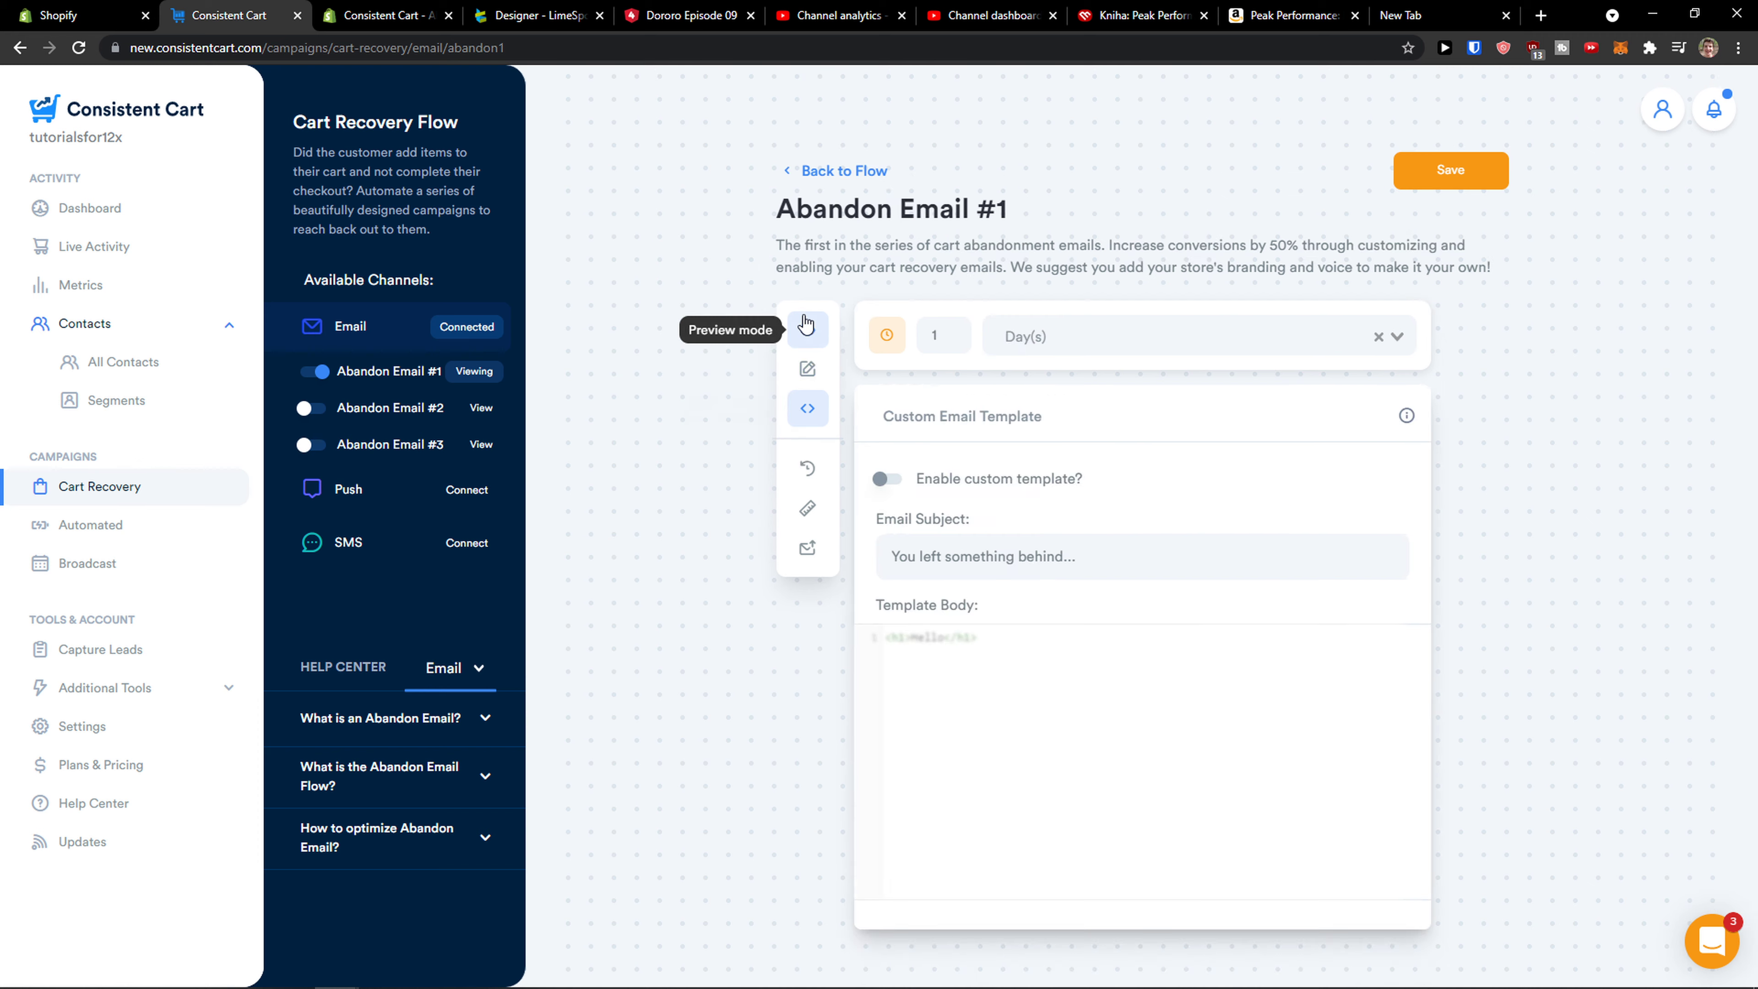
click(816, 379)
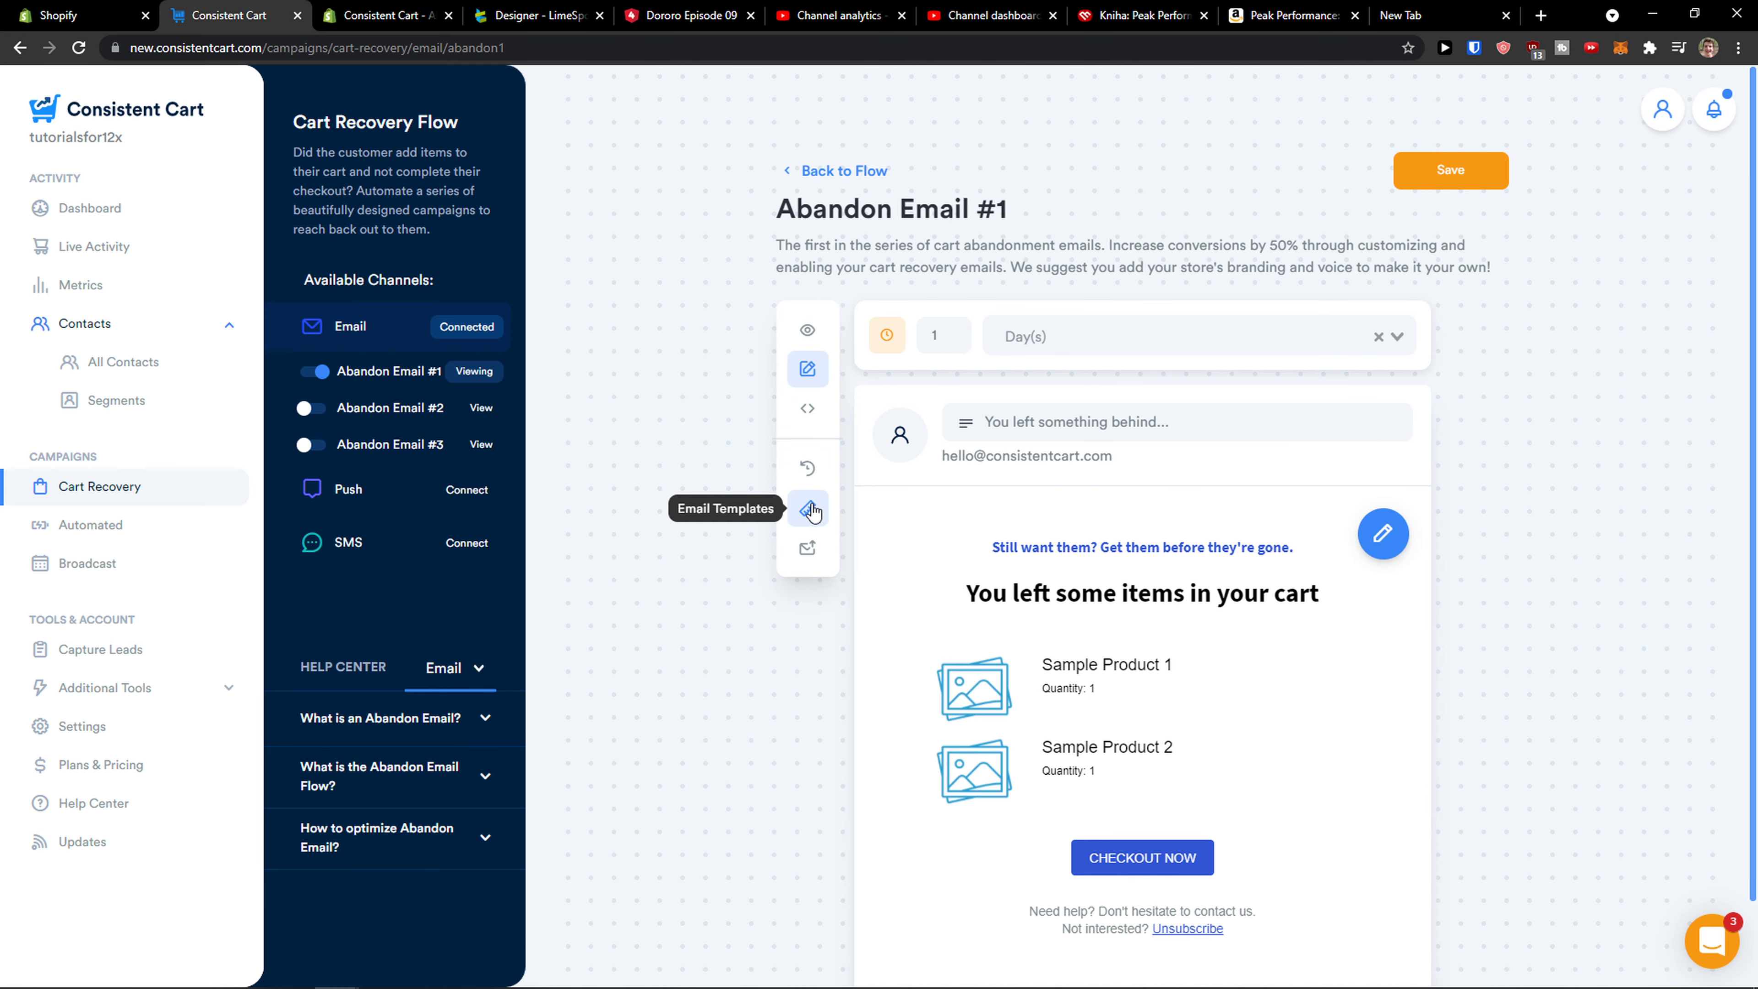
scroll(813, 511, down, 1)
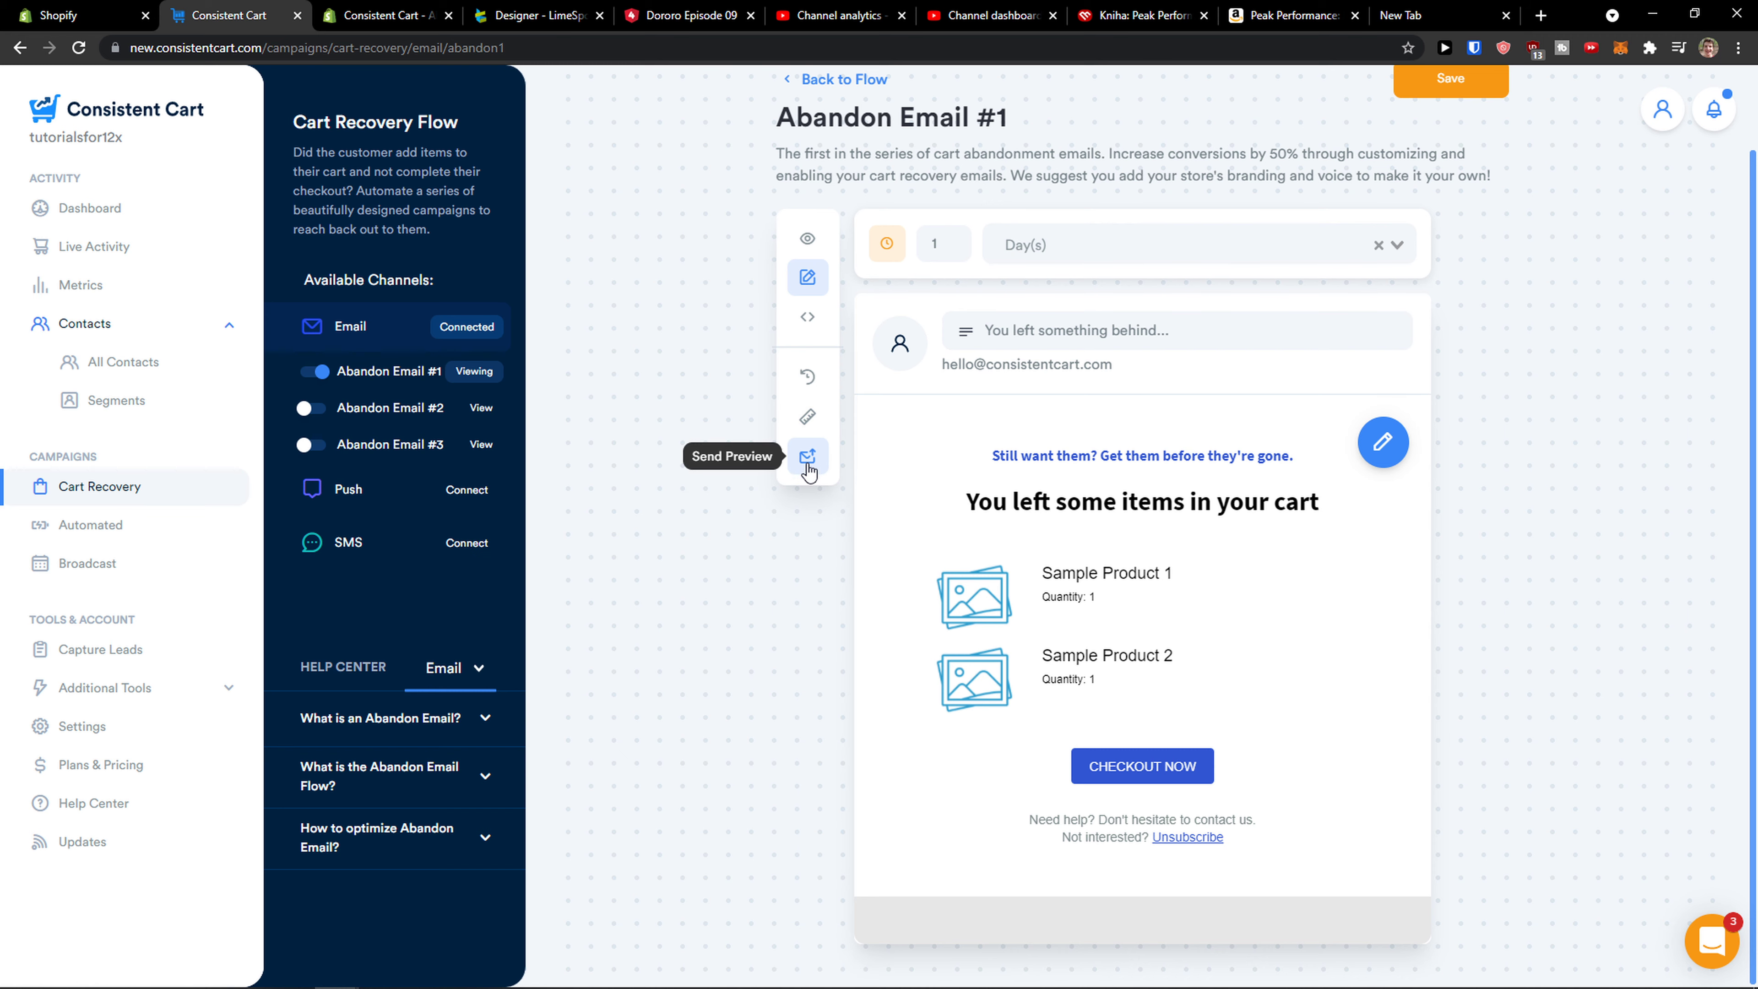
scroll(809, 469, up, 1)
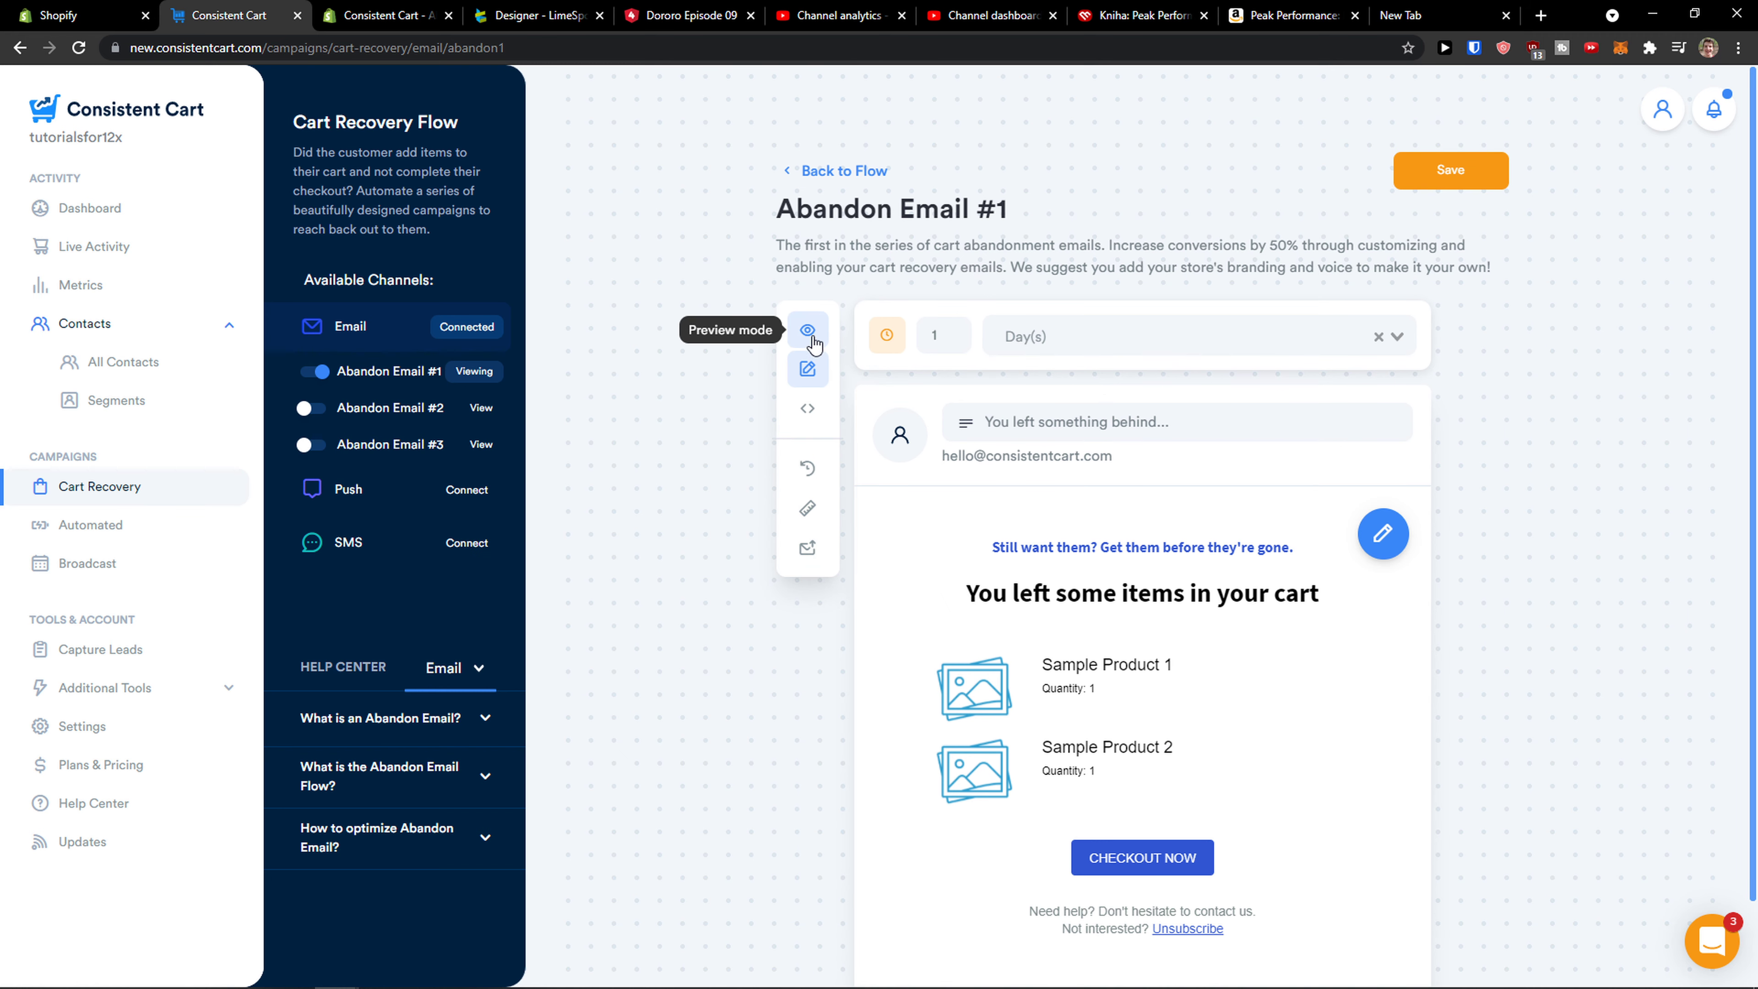
scroll(1503, 260, down, 1)
scroll(1487, 233, up, 1)
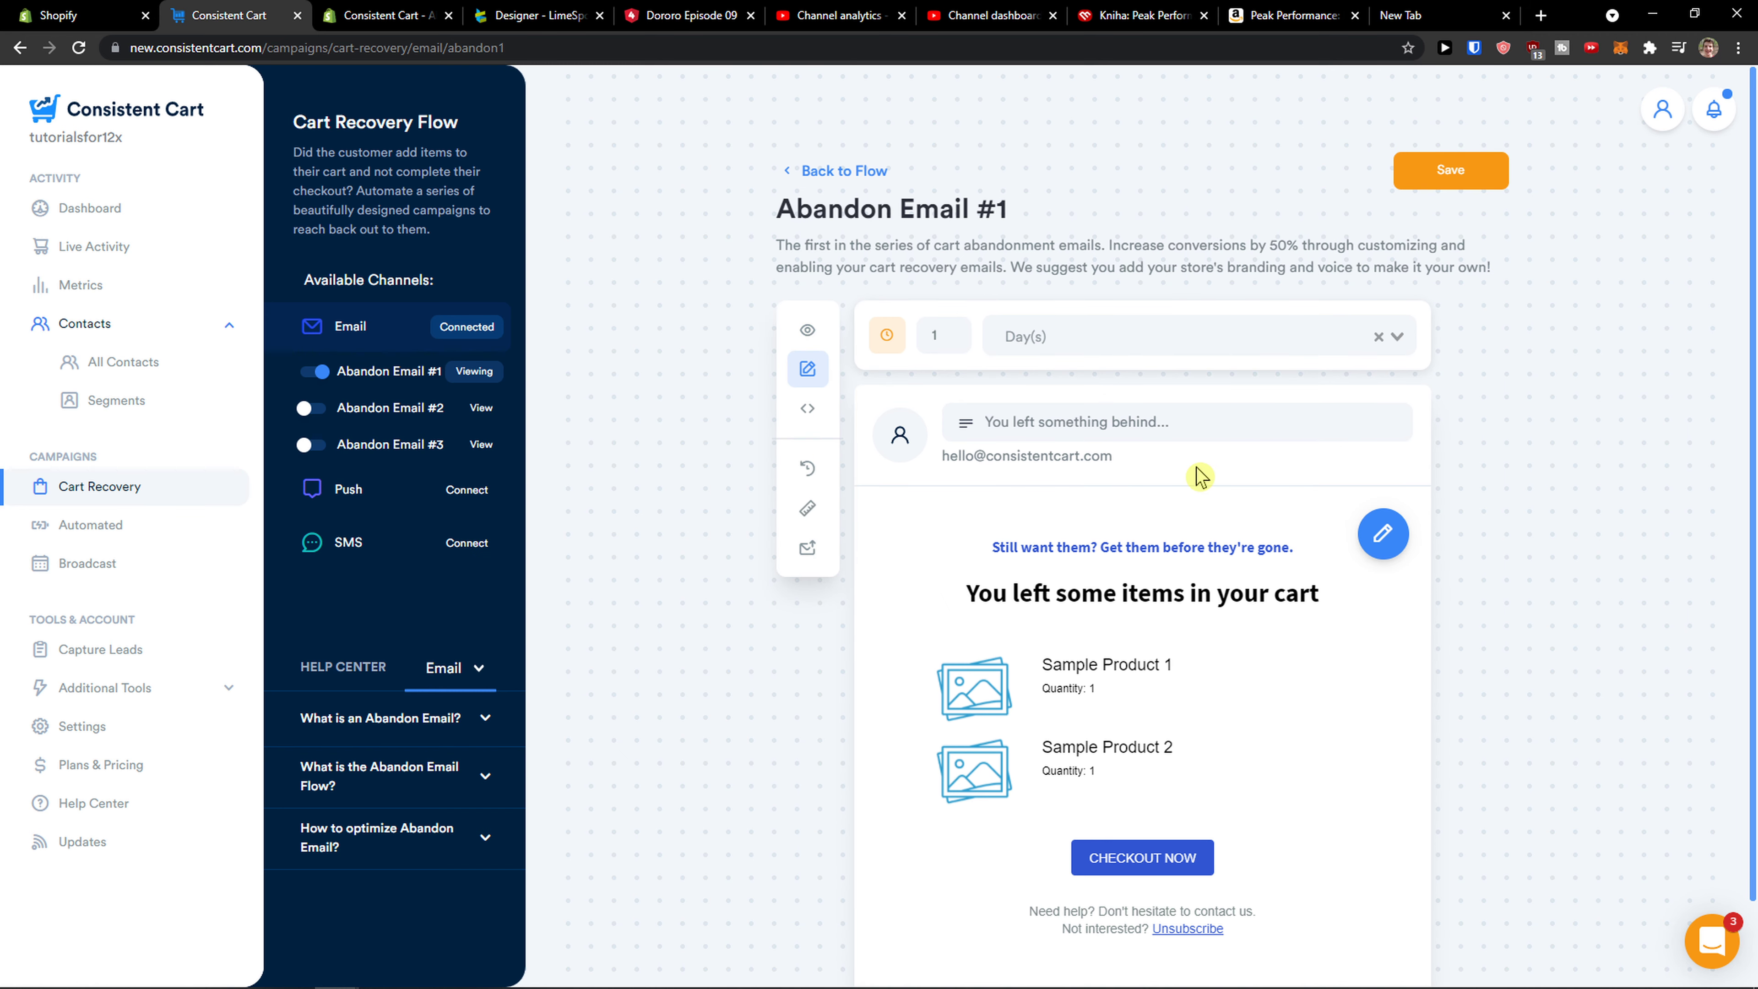
Step: Reopen the visual editor and add a button above CHECKOUT NOW and an empty two-column row above the cart items
click(1383, 535)
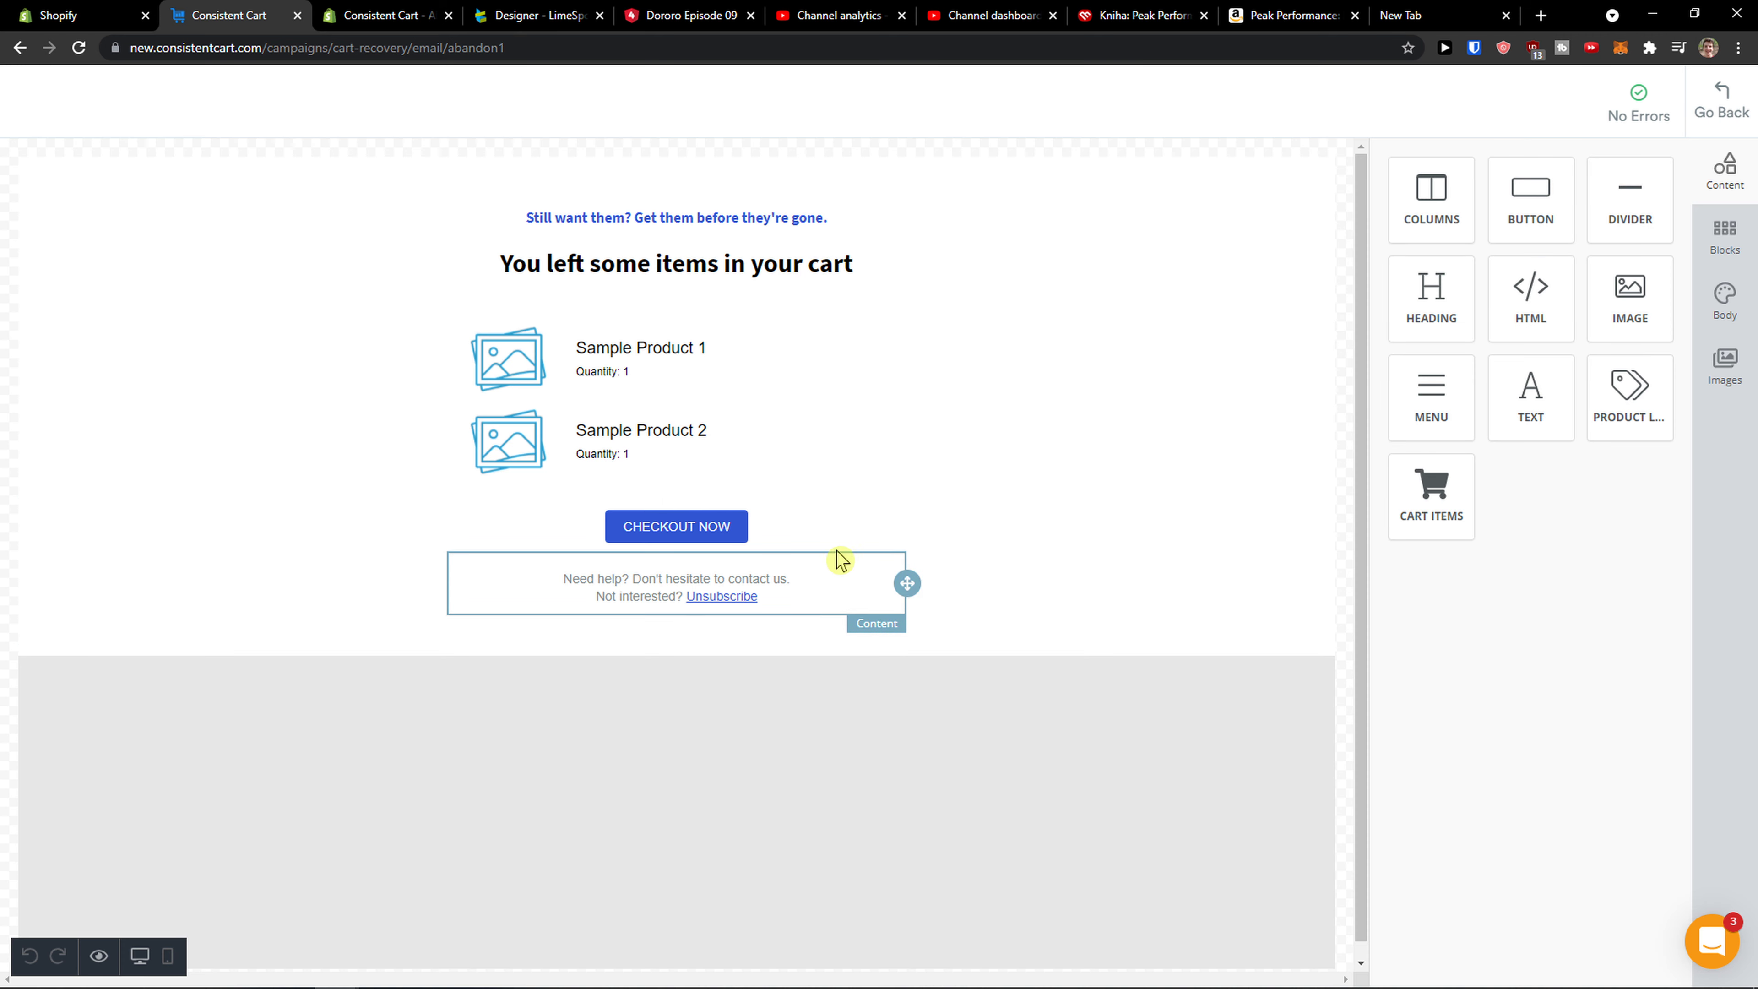
drag(1444, 183, 1533, 291)
drag(1530, 190, 744, 519)
drag(1421, 247, 720, 332)
click(1617, 291)
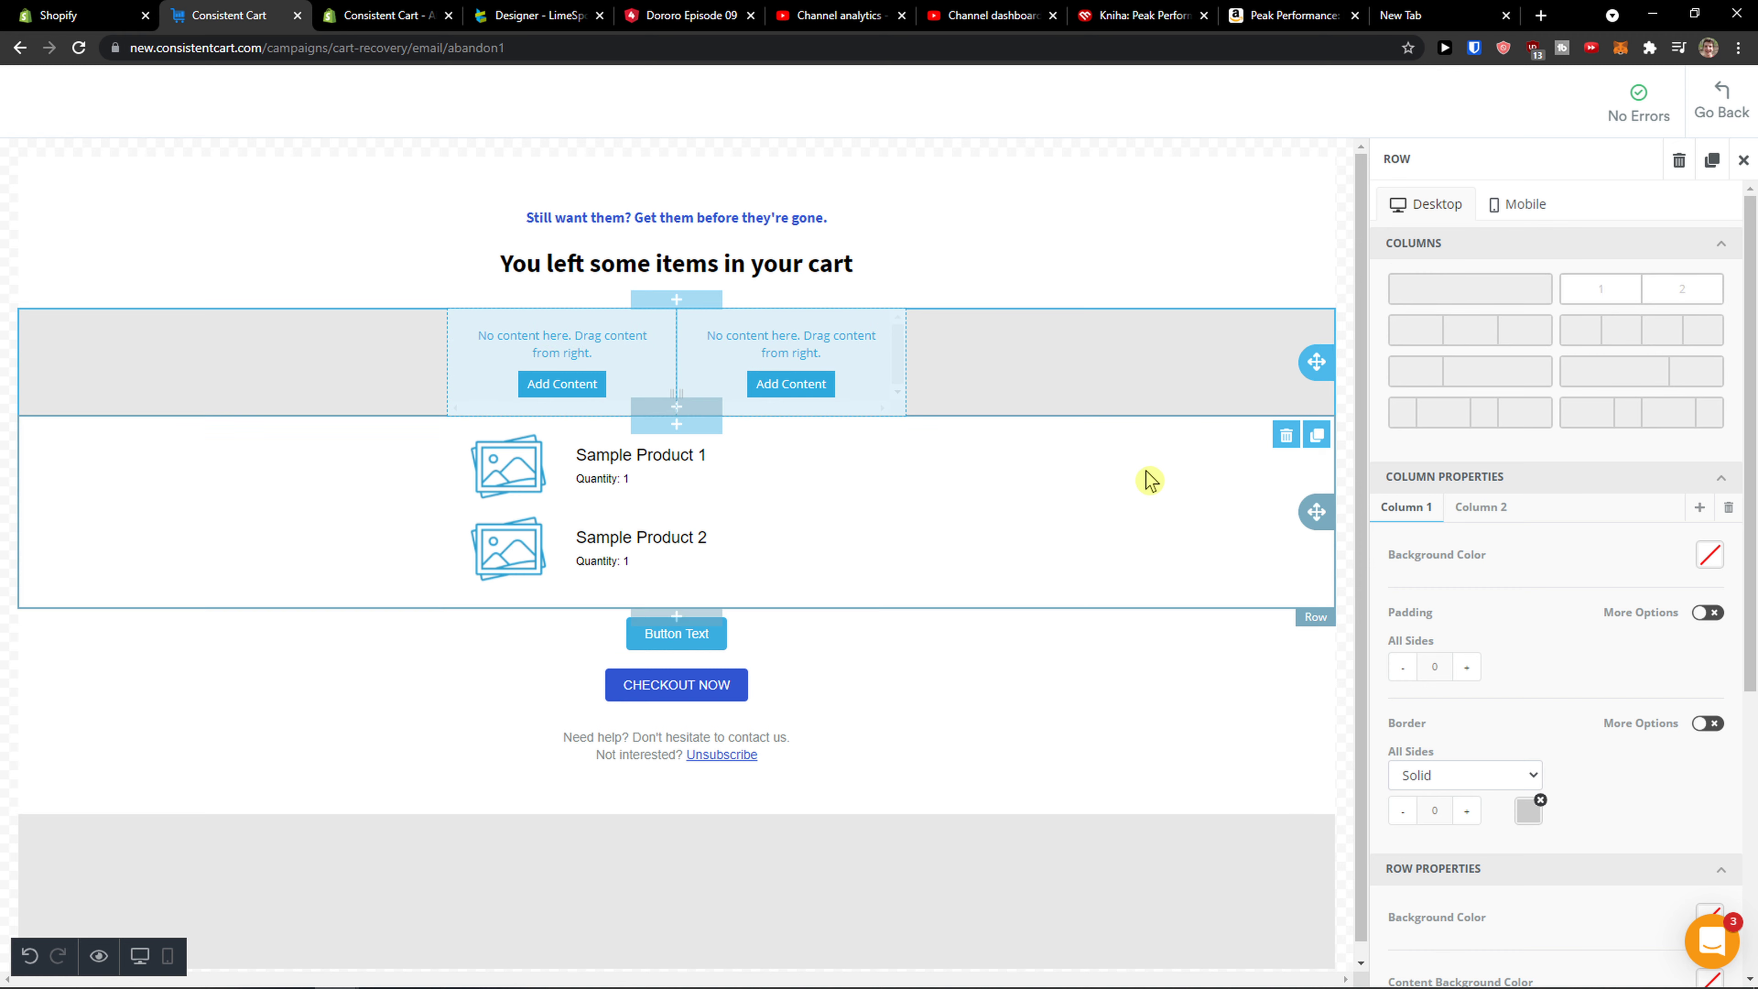
click(811, 390)
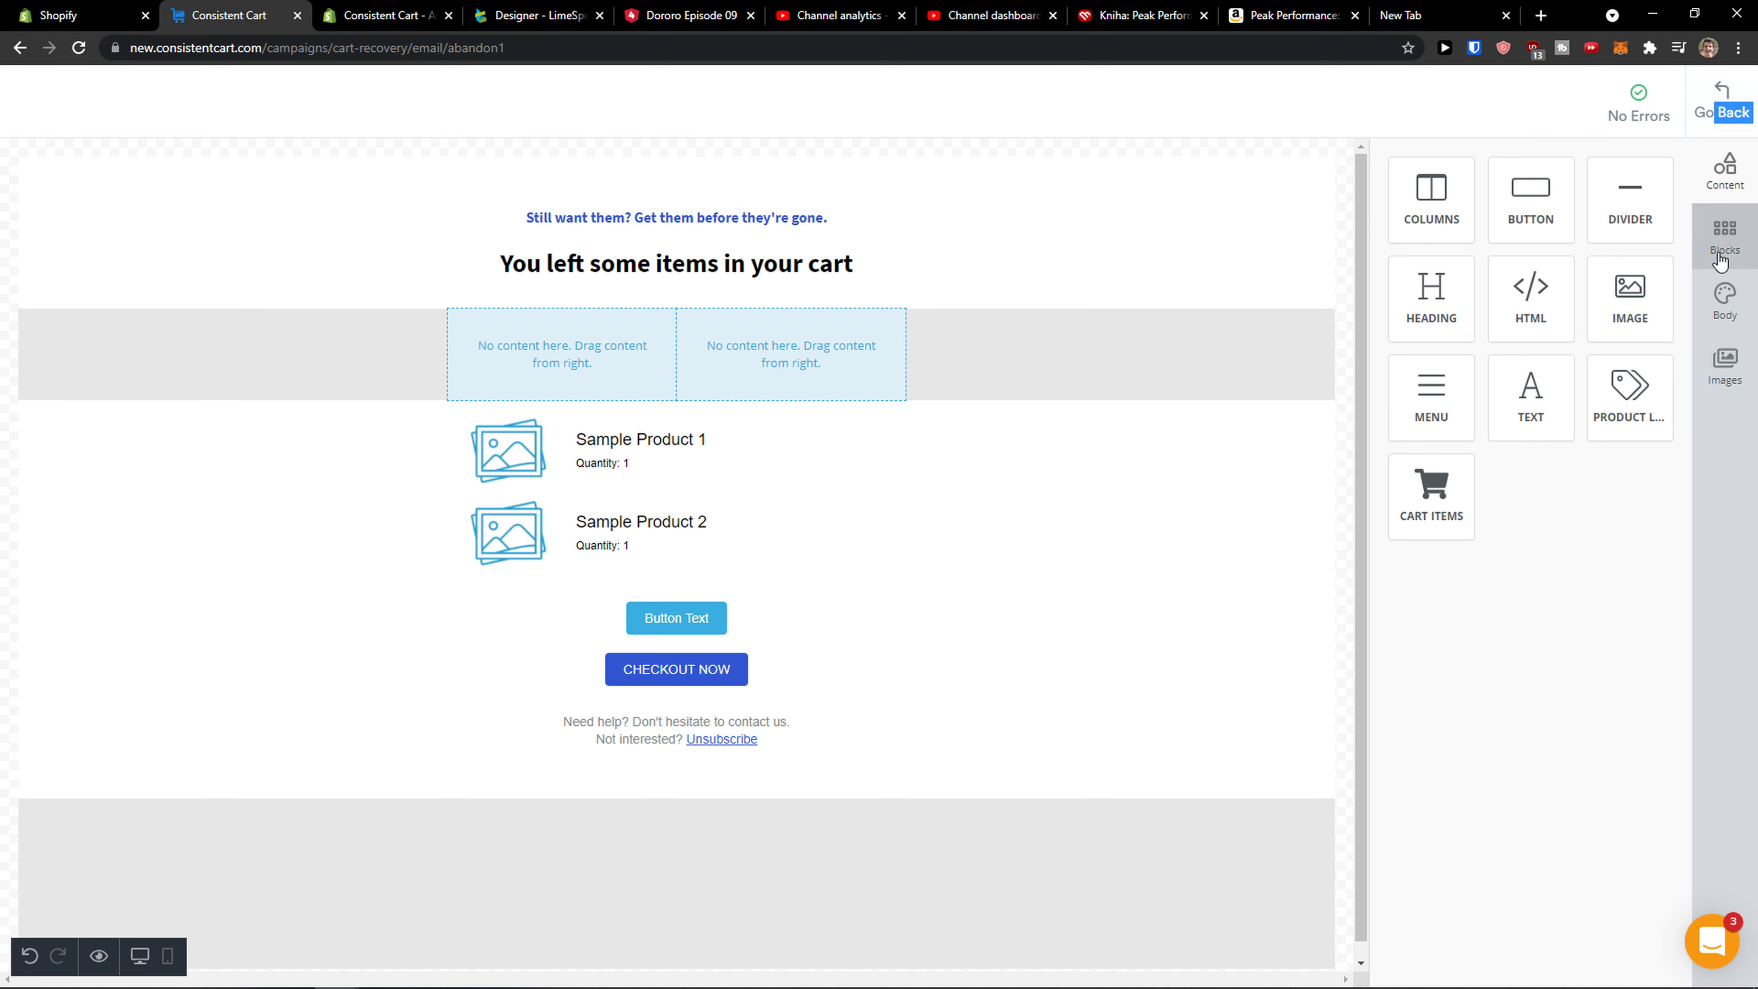
Step: Insert the prebuilt block with an image, title, text and call-to-action button below the main heading, and return to the email page
click(1723, 239)
scroll(1562, 327, down, 3)
scroll(1563, 327, down, 5)
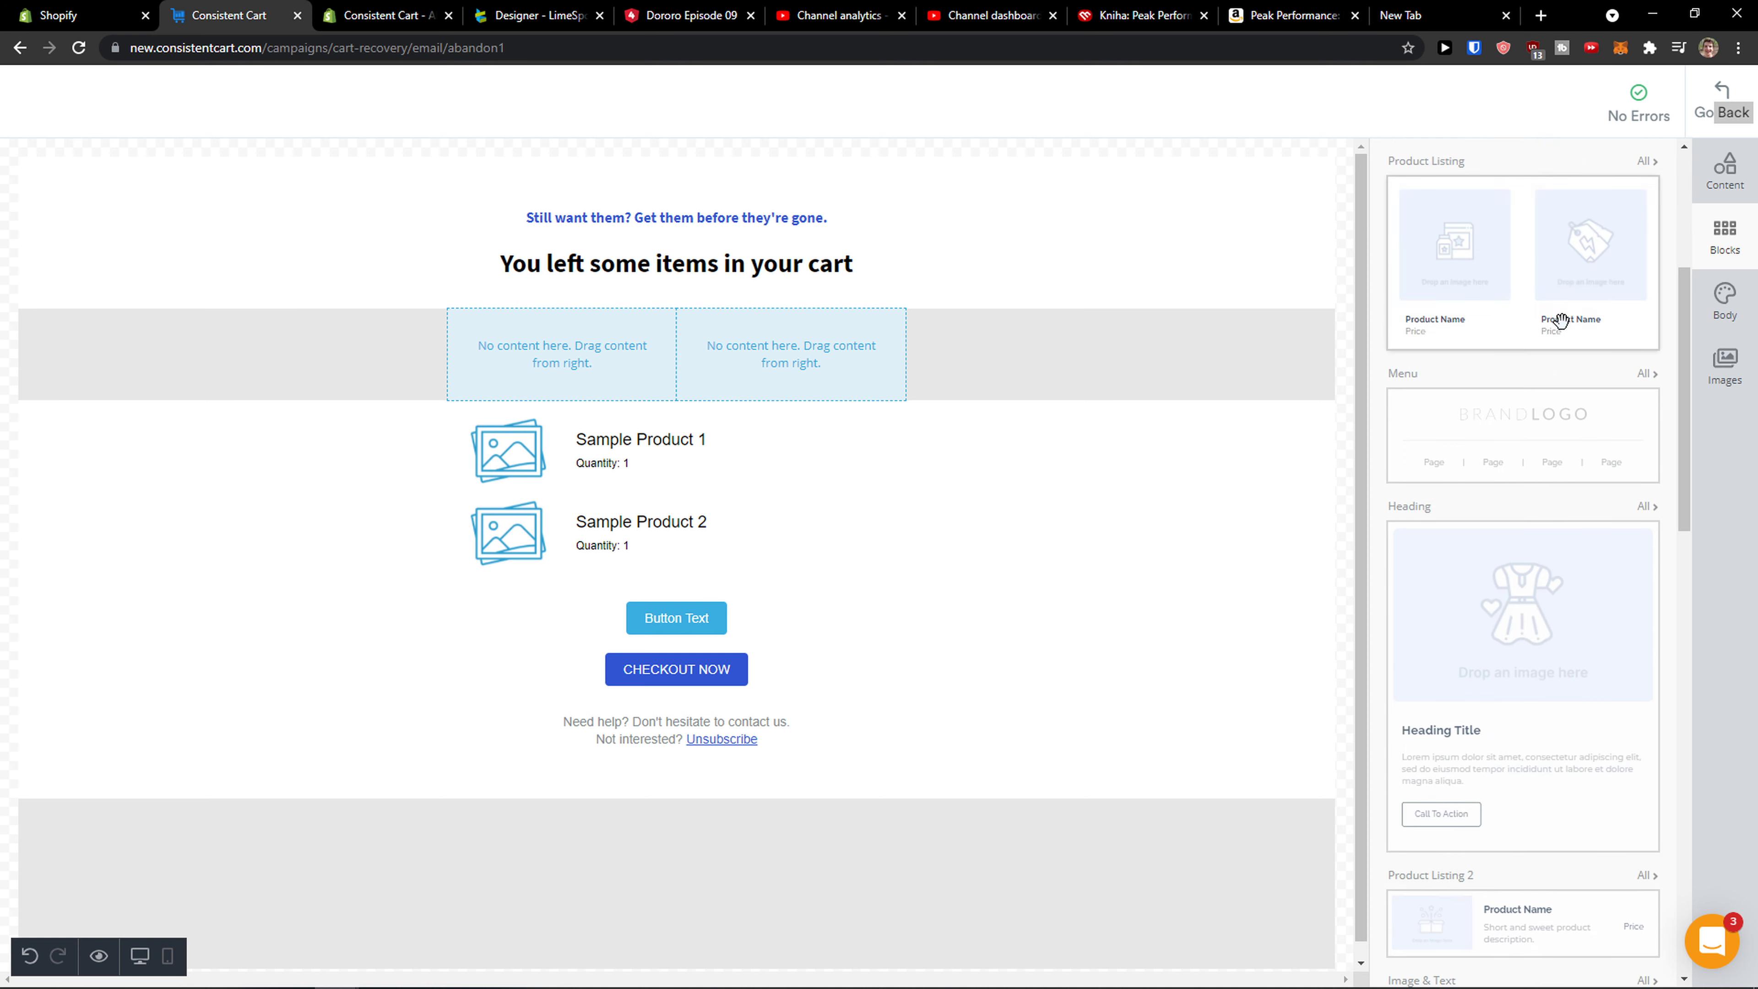
scroll(1557, 318, up, 4)
scroll(1580, 289, up, 2)
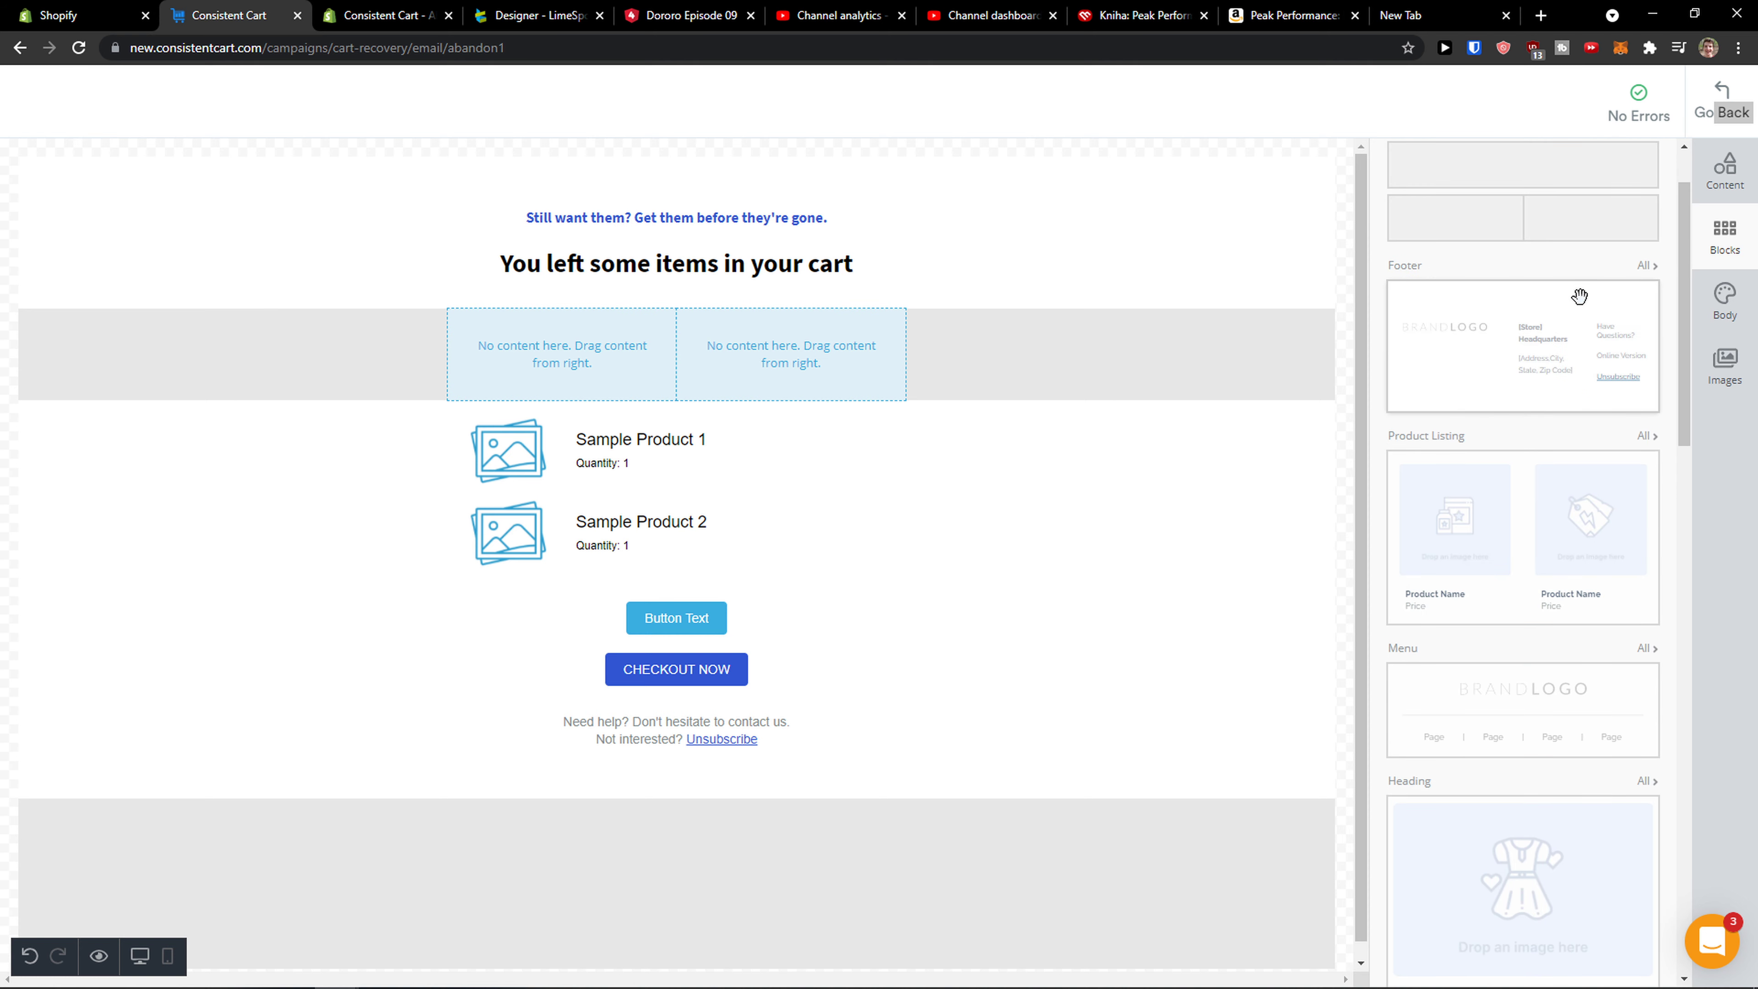
scroll(1585, 363, down, 8)
scroll(1550, 350, down, 1)
drag(1526, 526, 547, 351)
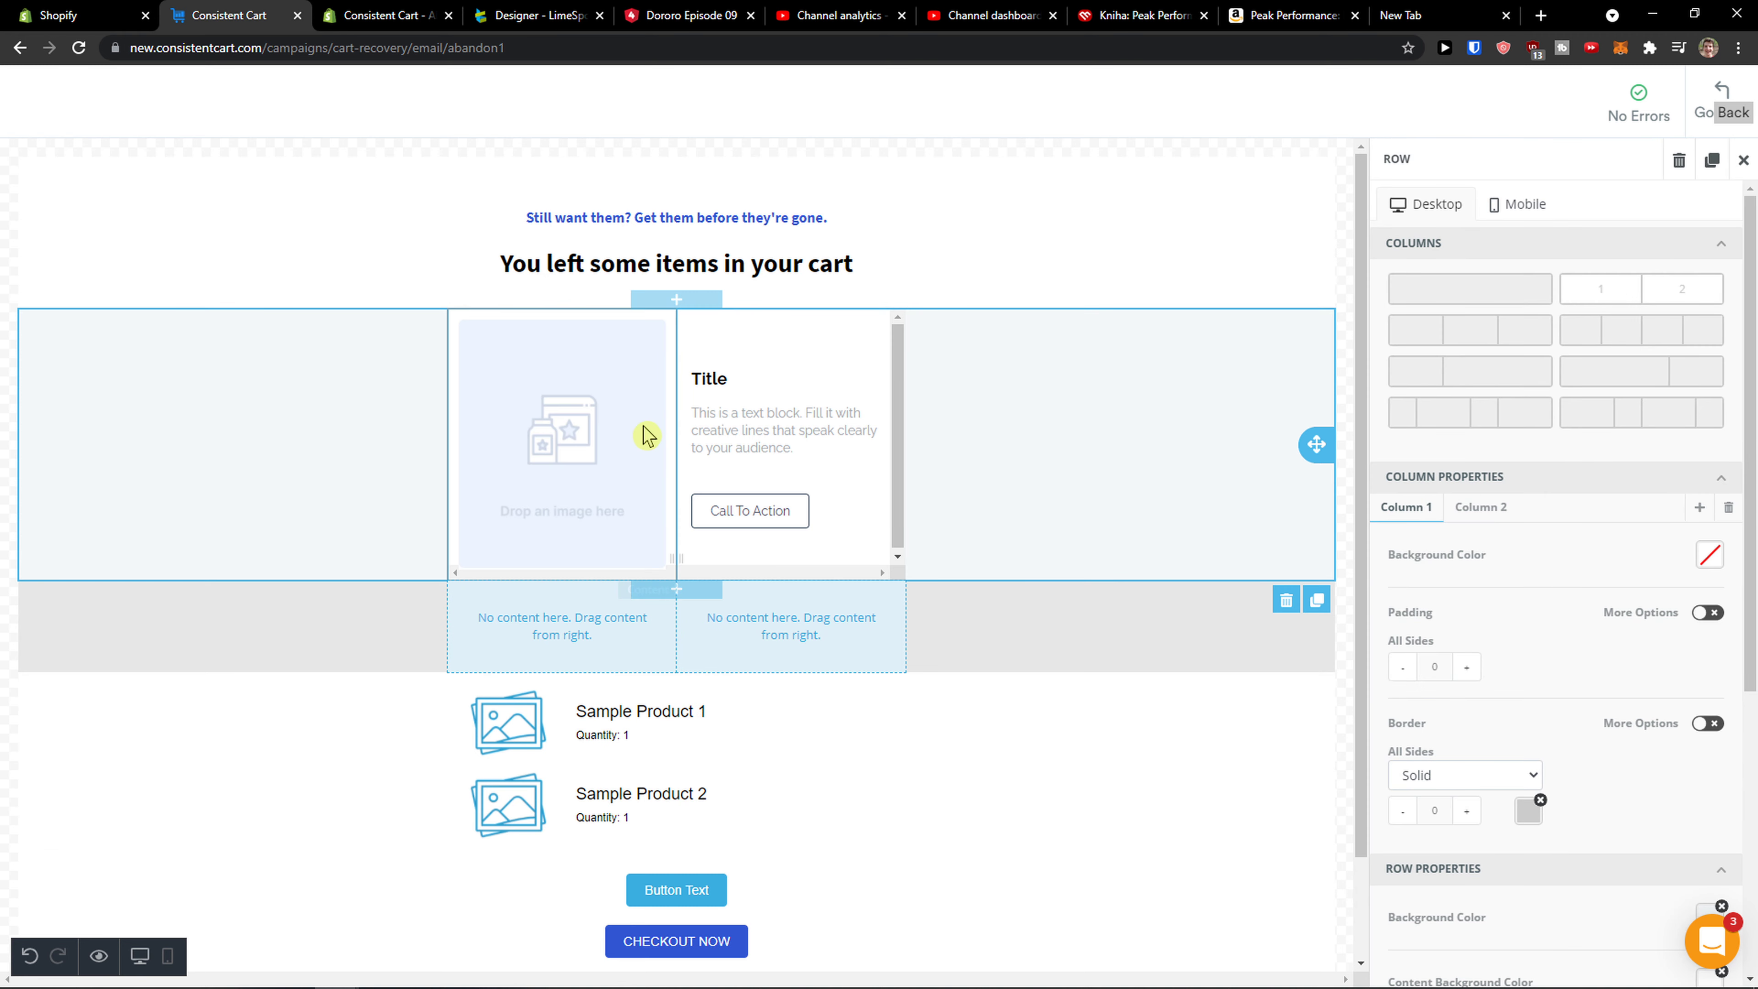
click(1712, 93)
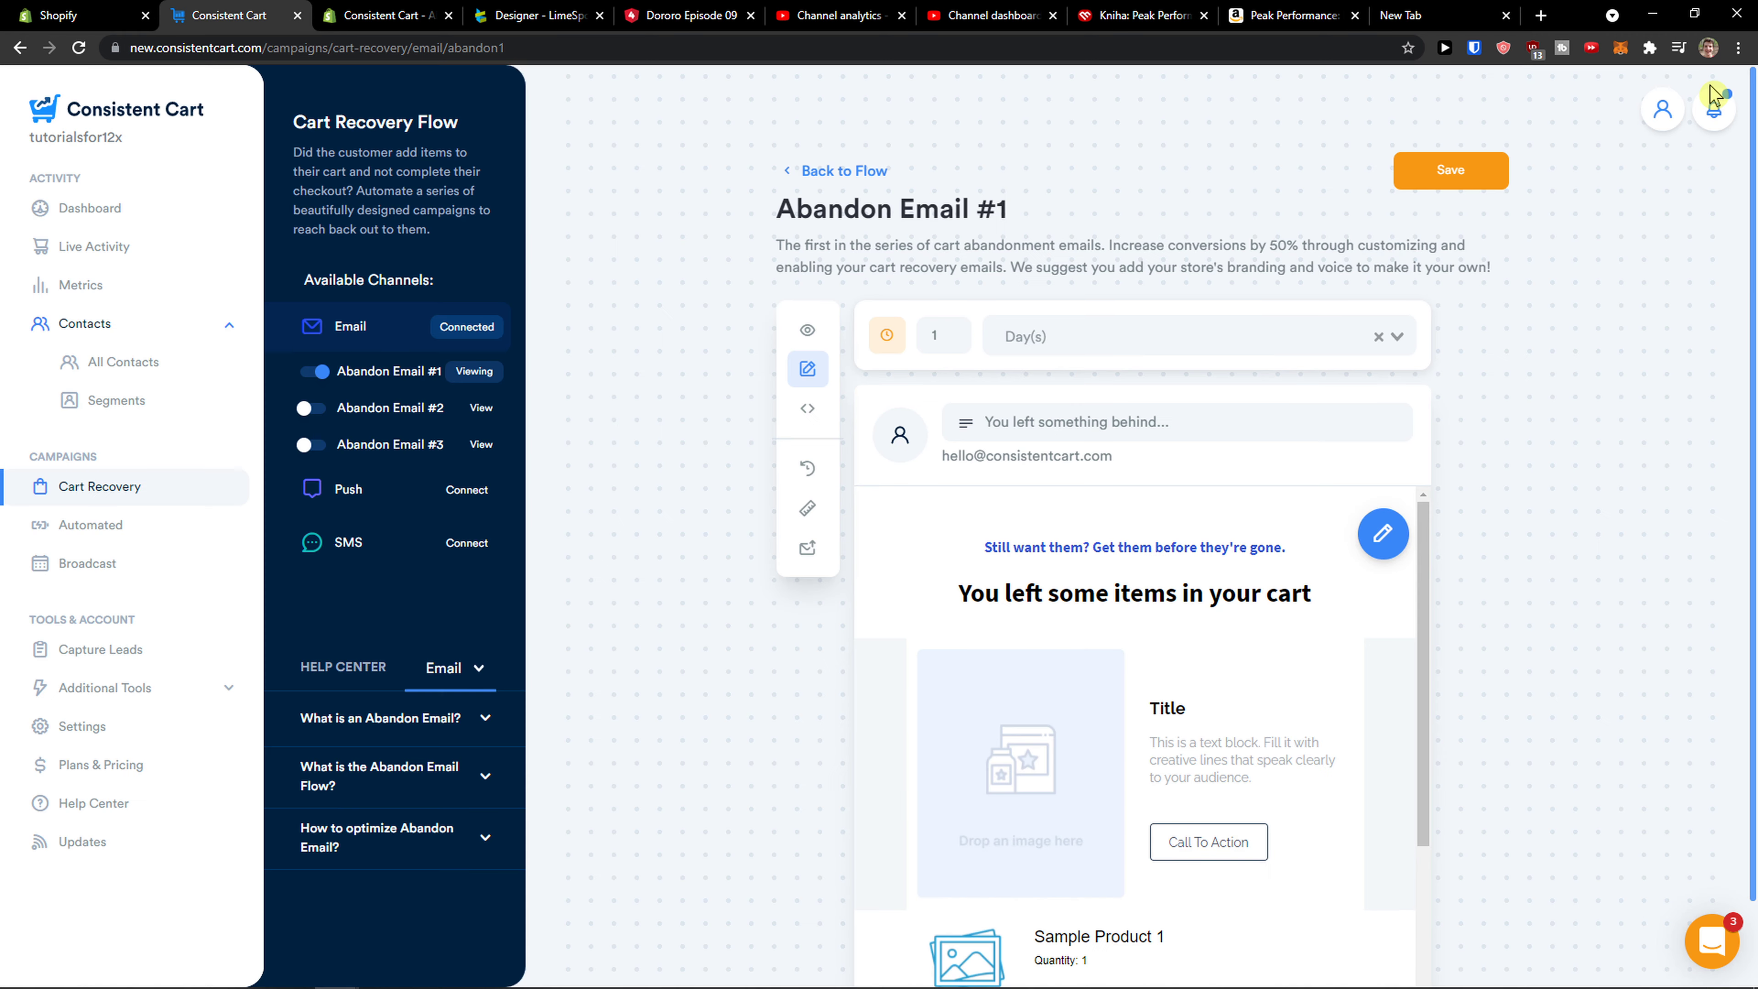
Step: Reopen the visual editor, add the Countdown block between the empty two-column row and the cart items, and close the row properties
click(1381, 531)
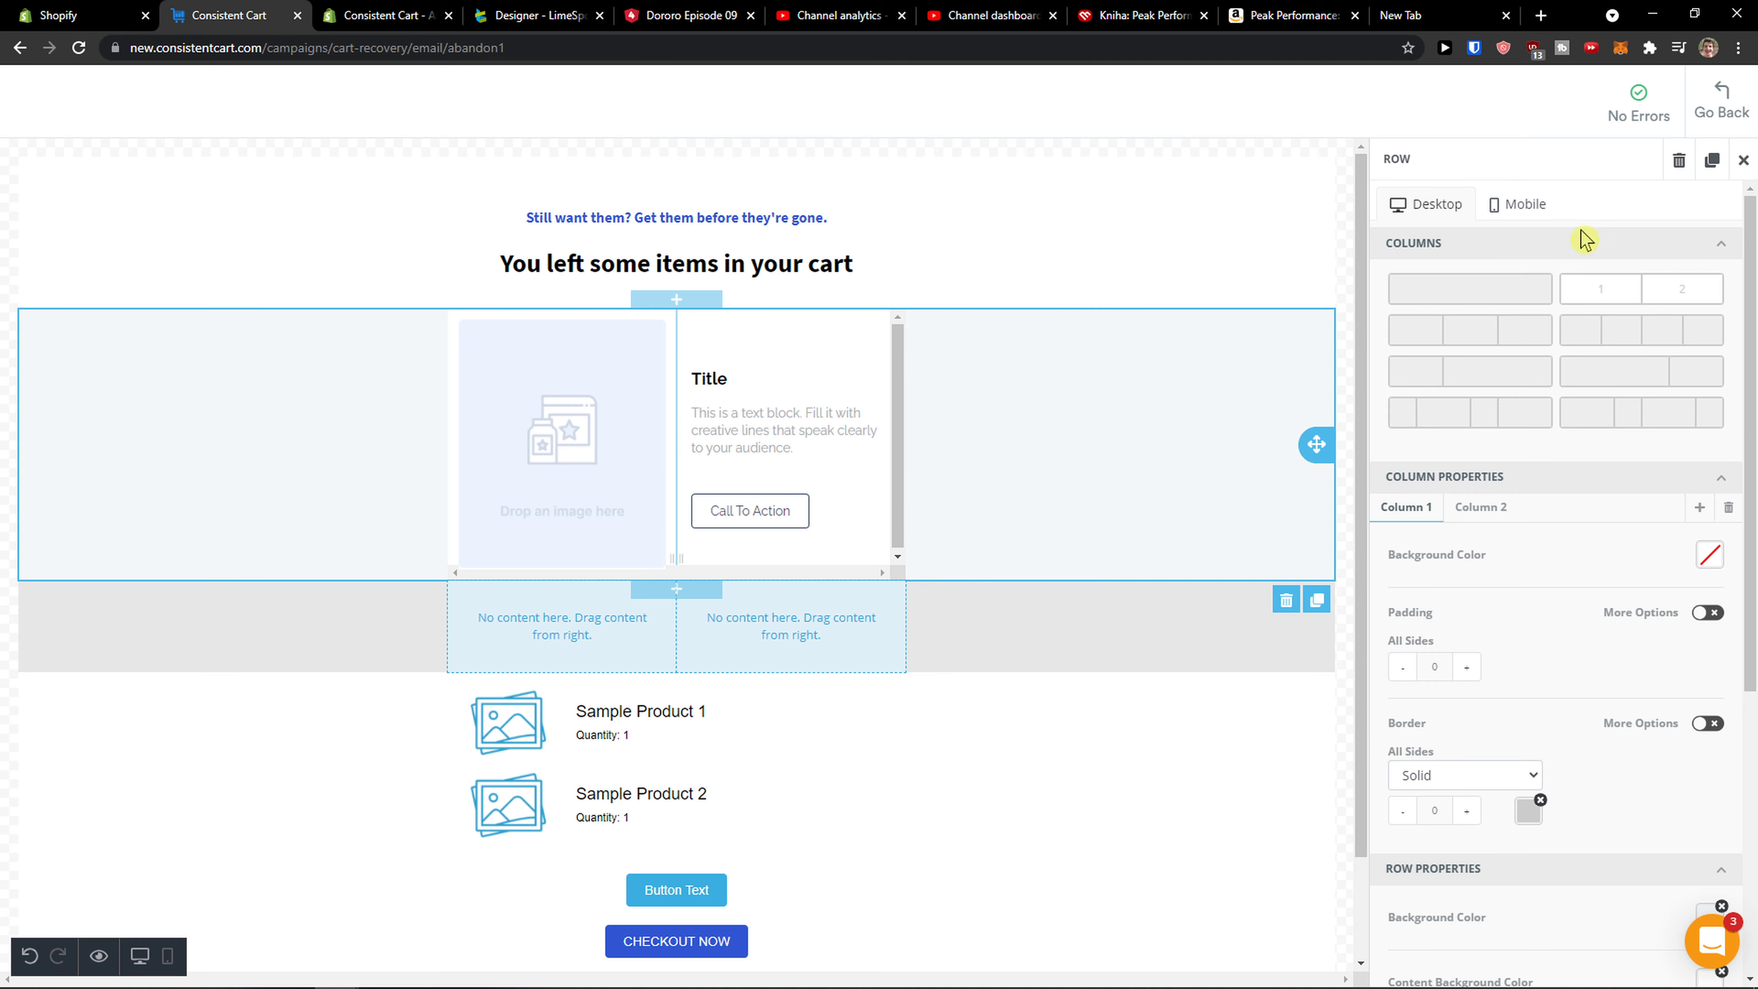
scroll(1581, 243, down, 1)
click(1743, 159)
scroll(1492, 343, down, 8)
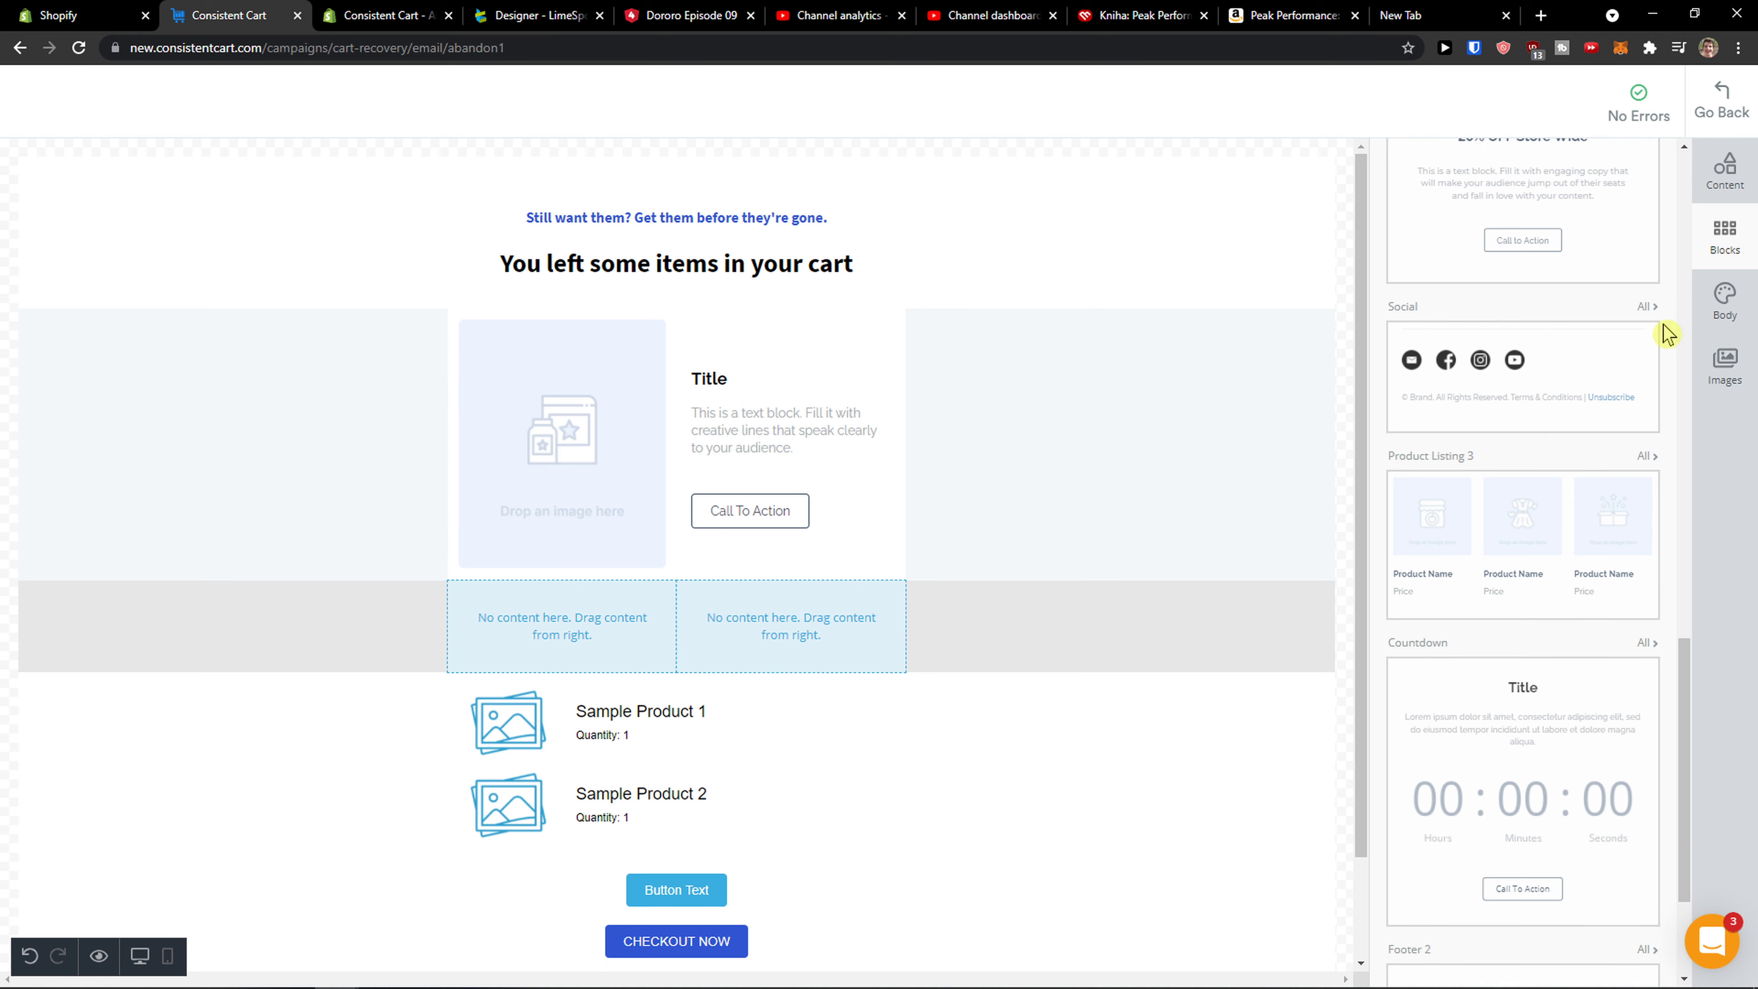
scroll(1663, 330, down, 3)
drag(1502, 499, 679, 675)
scroll(859, 675, down, 2)
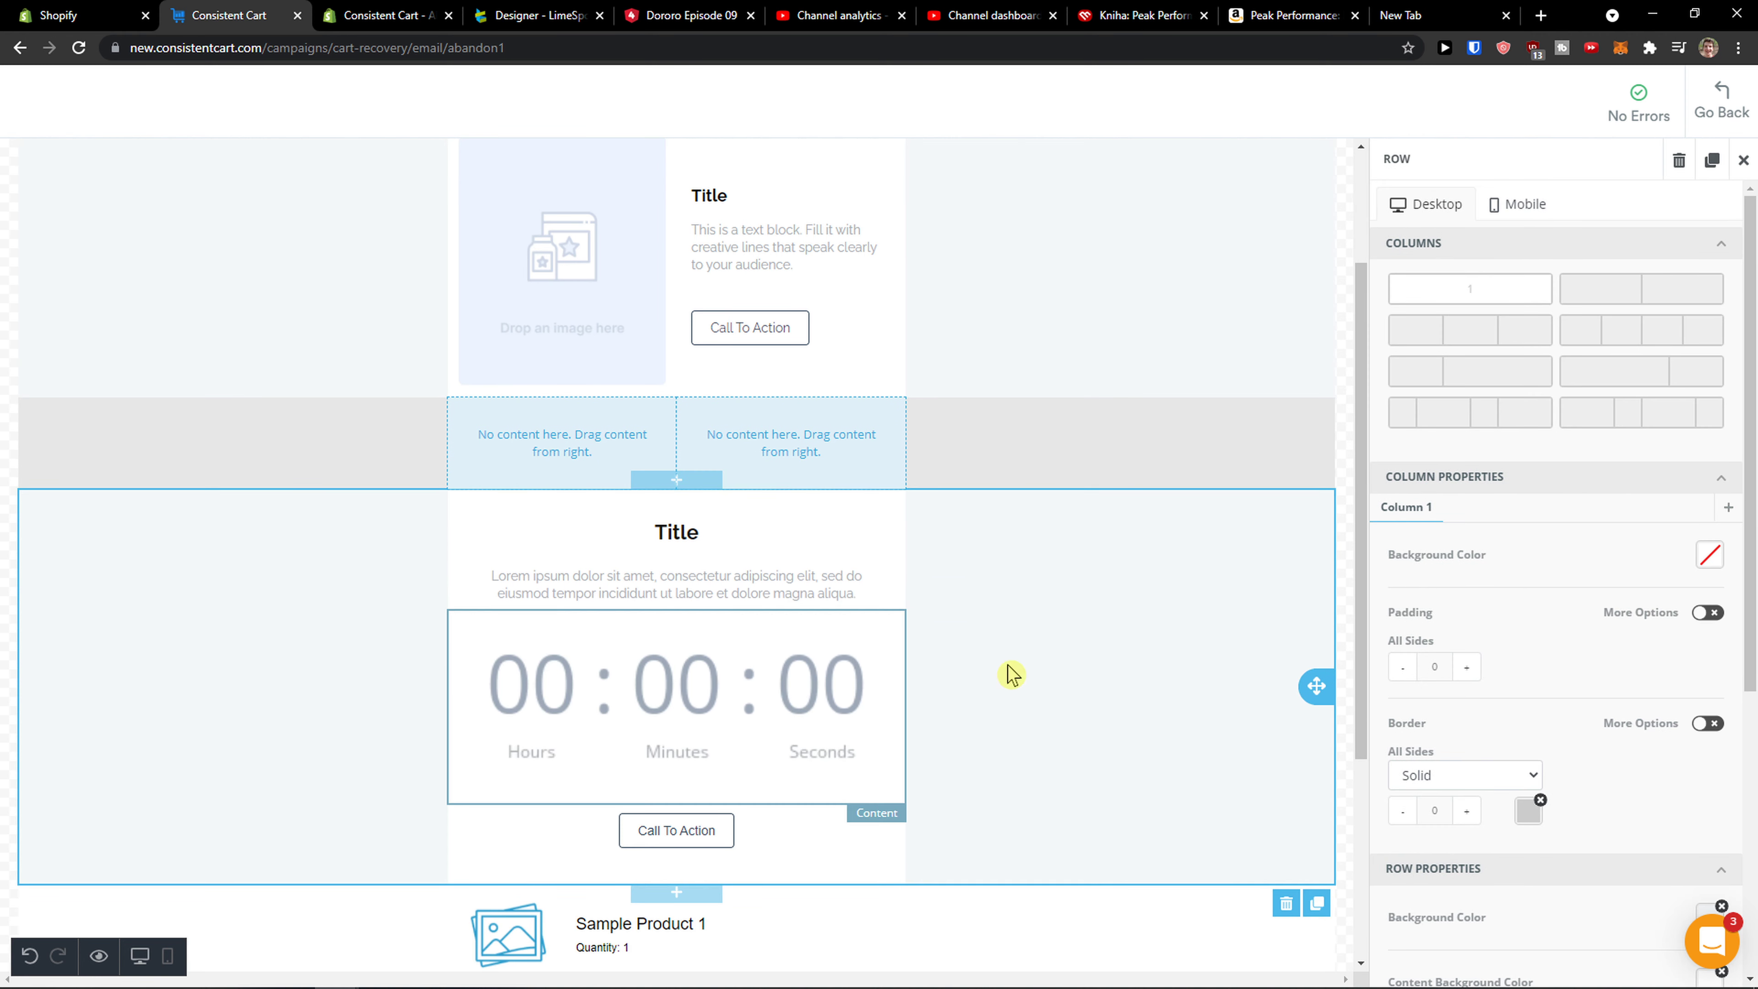
scroll(1457, 475, down, 2)
scroll(1447, 477, down, 1)
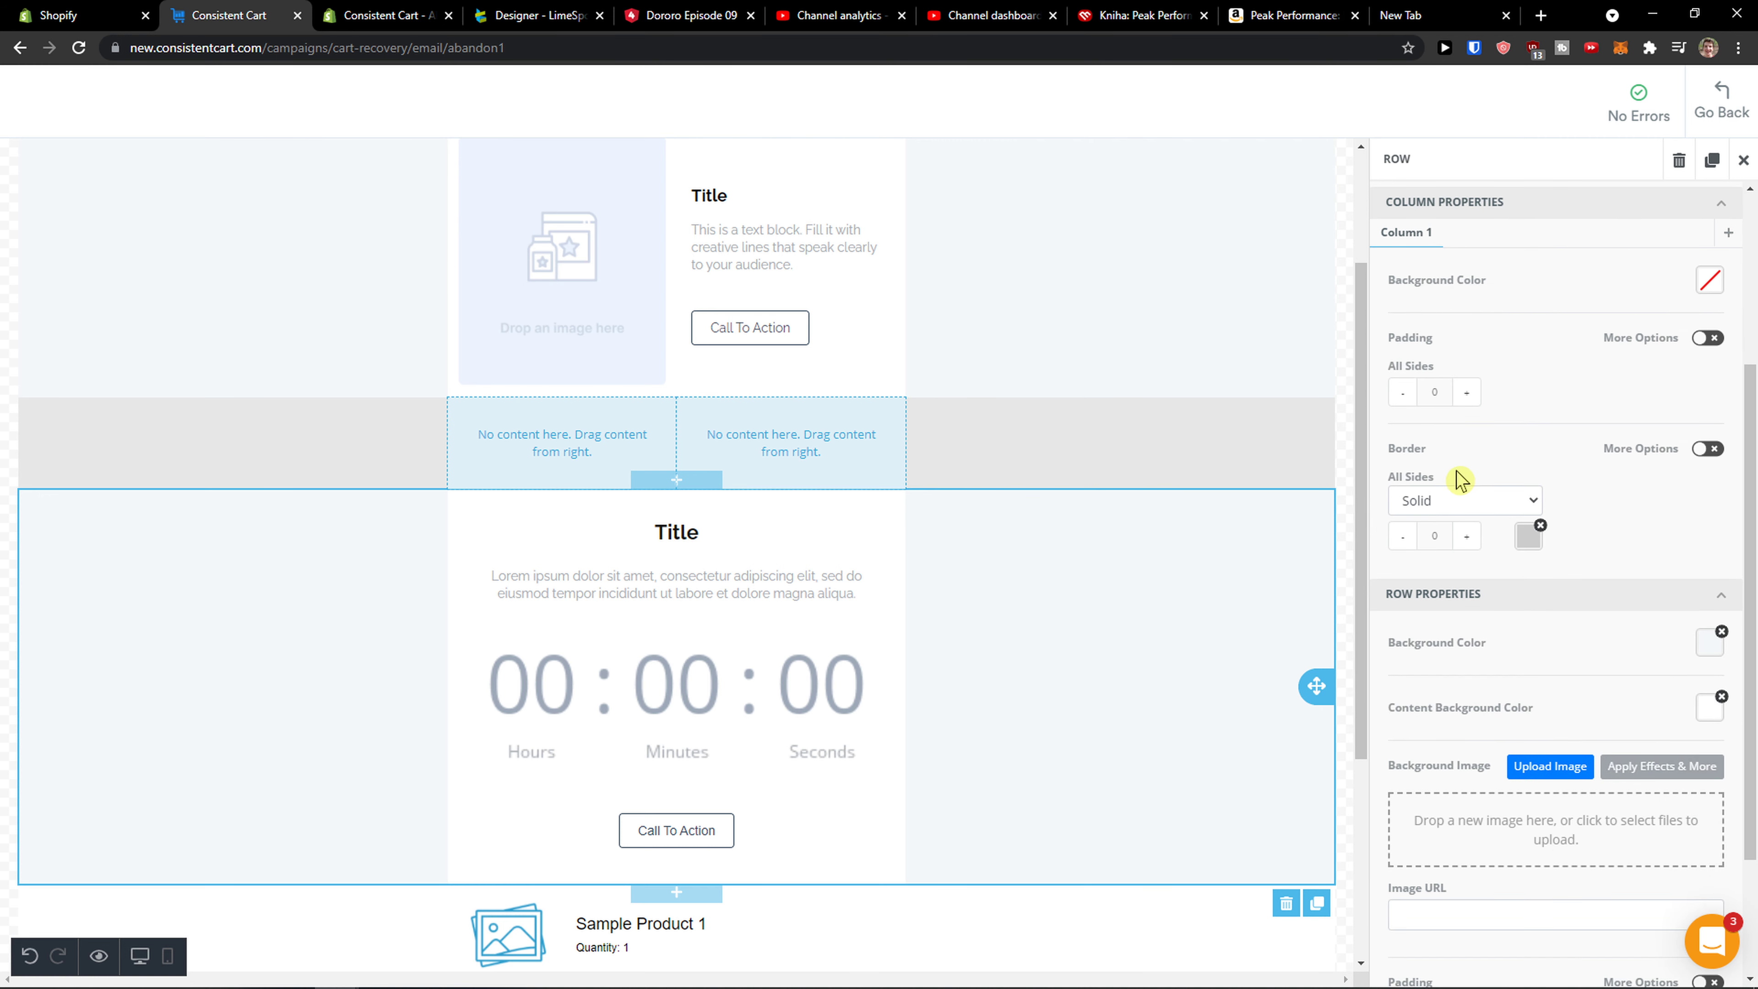
click(1743, 161)
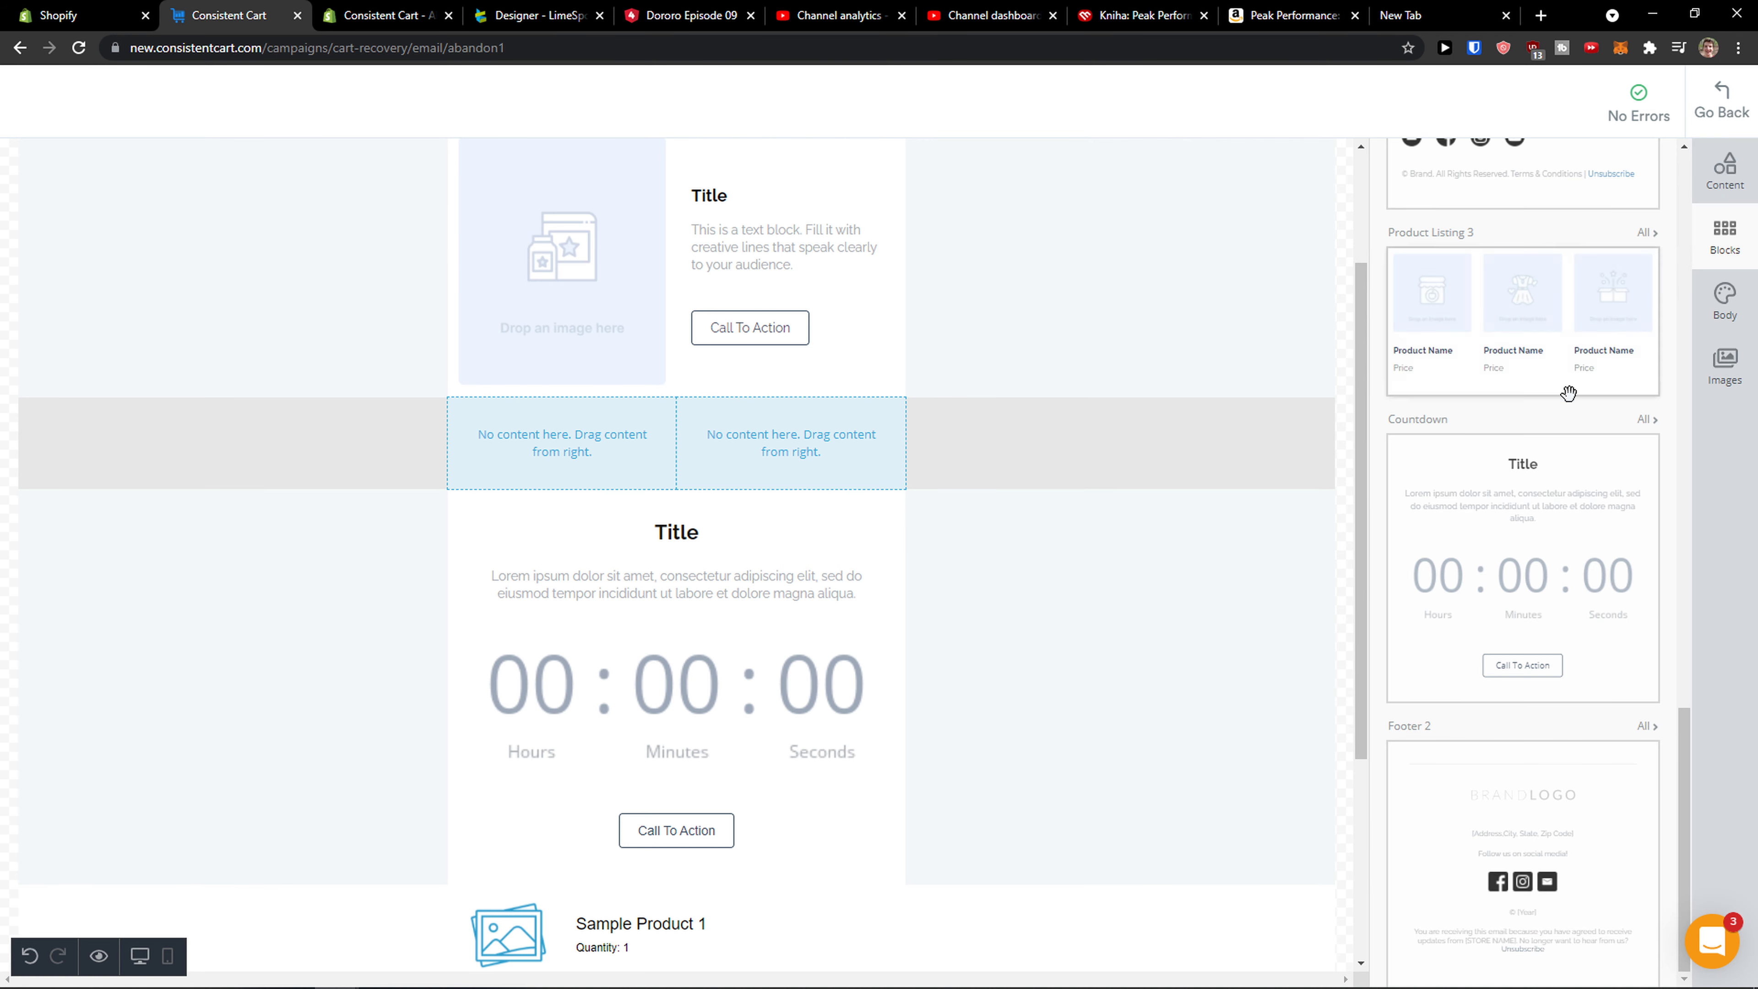
Step: Examine the email's body settings and the stock image library in the visual editor
click(1737, 300)
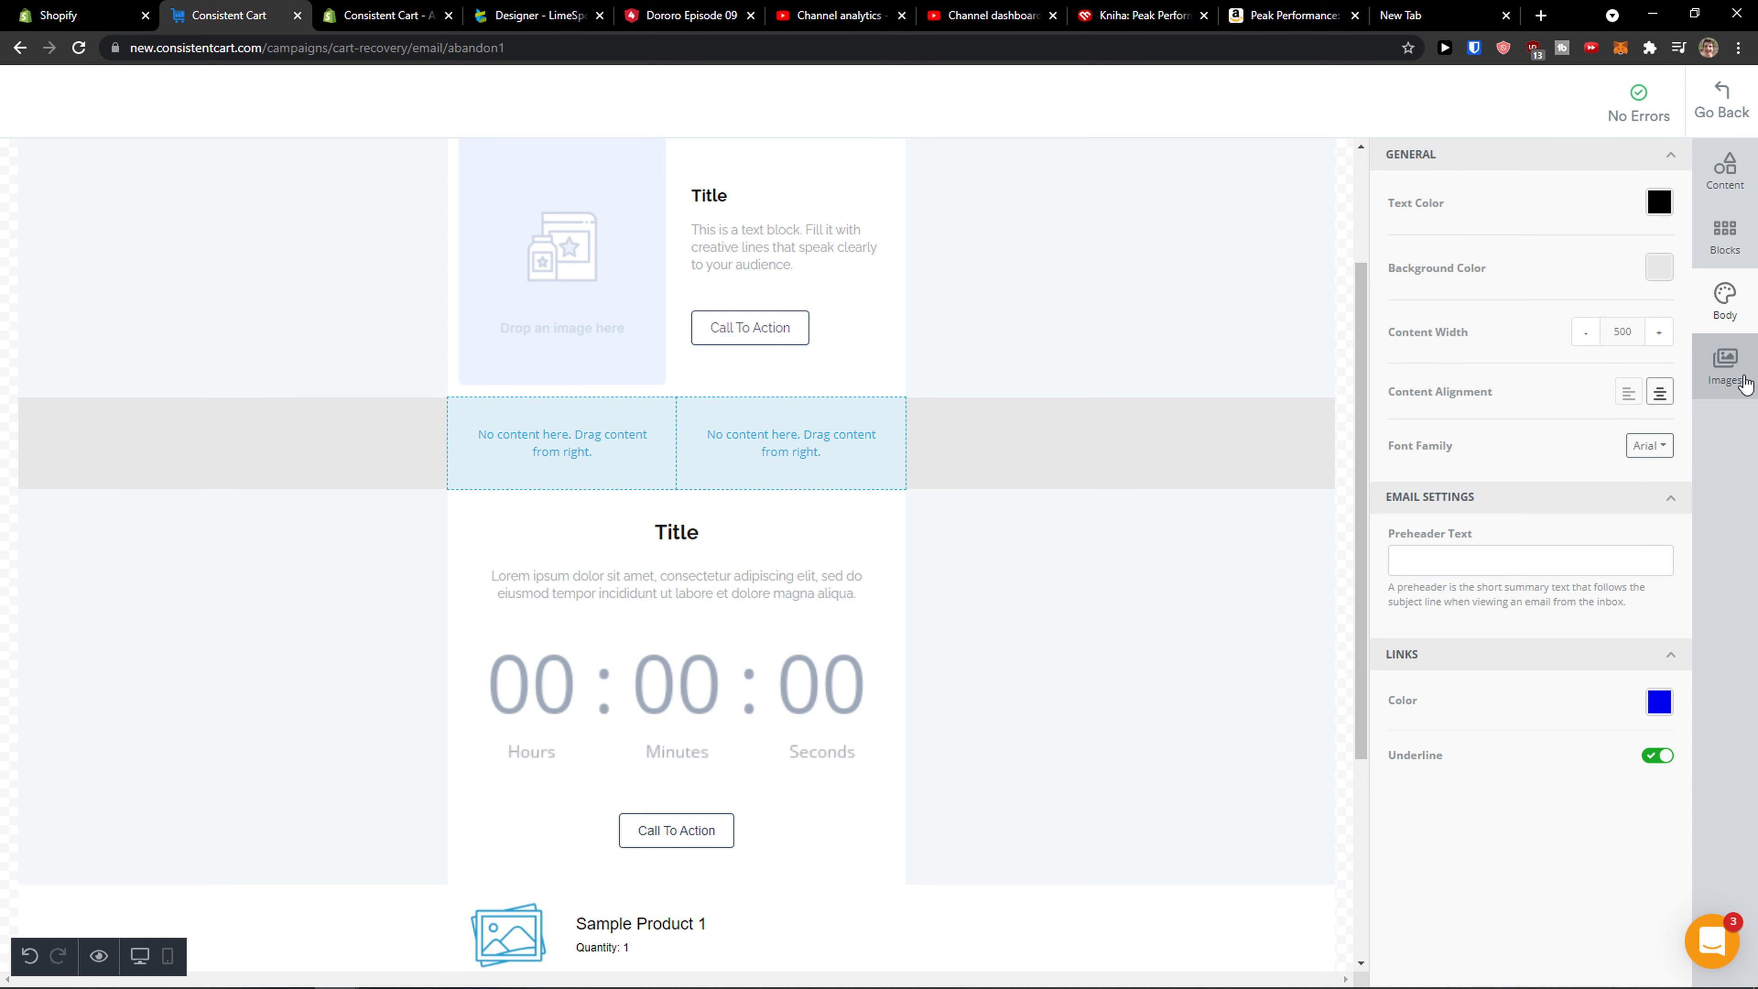
click(1725, 367)
scroll(831, 432, down, 2)
scroll(785, 444, up, 4)
scroll(777, 439, down, 2)
scroll(768, 437, up, 3)
scroll(757, 428, down, 2)
scroll(760, 433, down, 2)
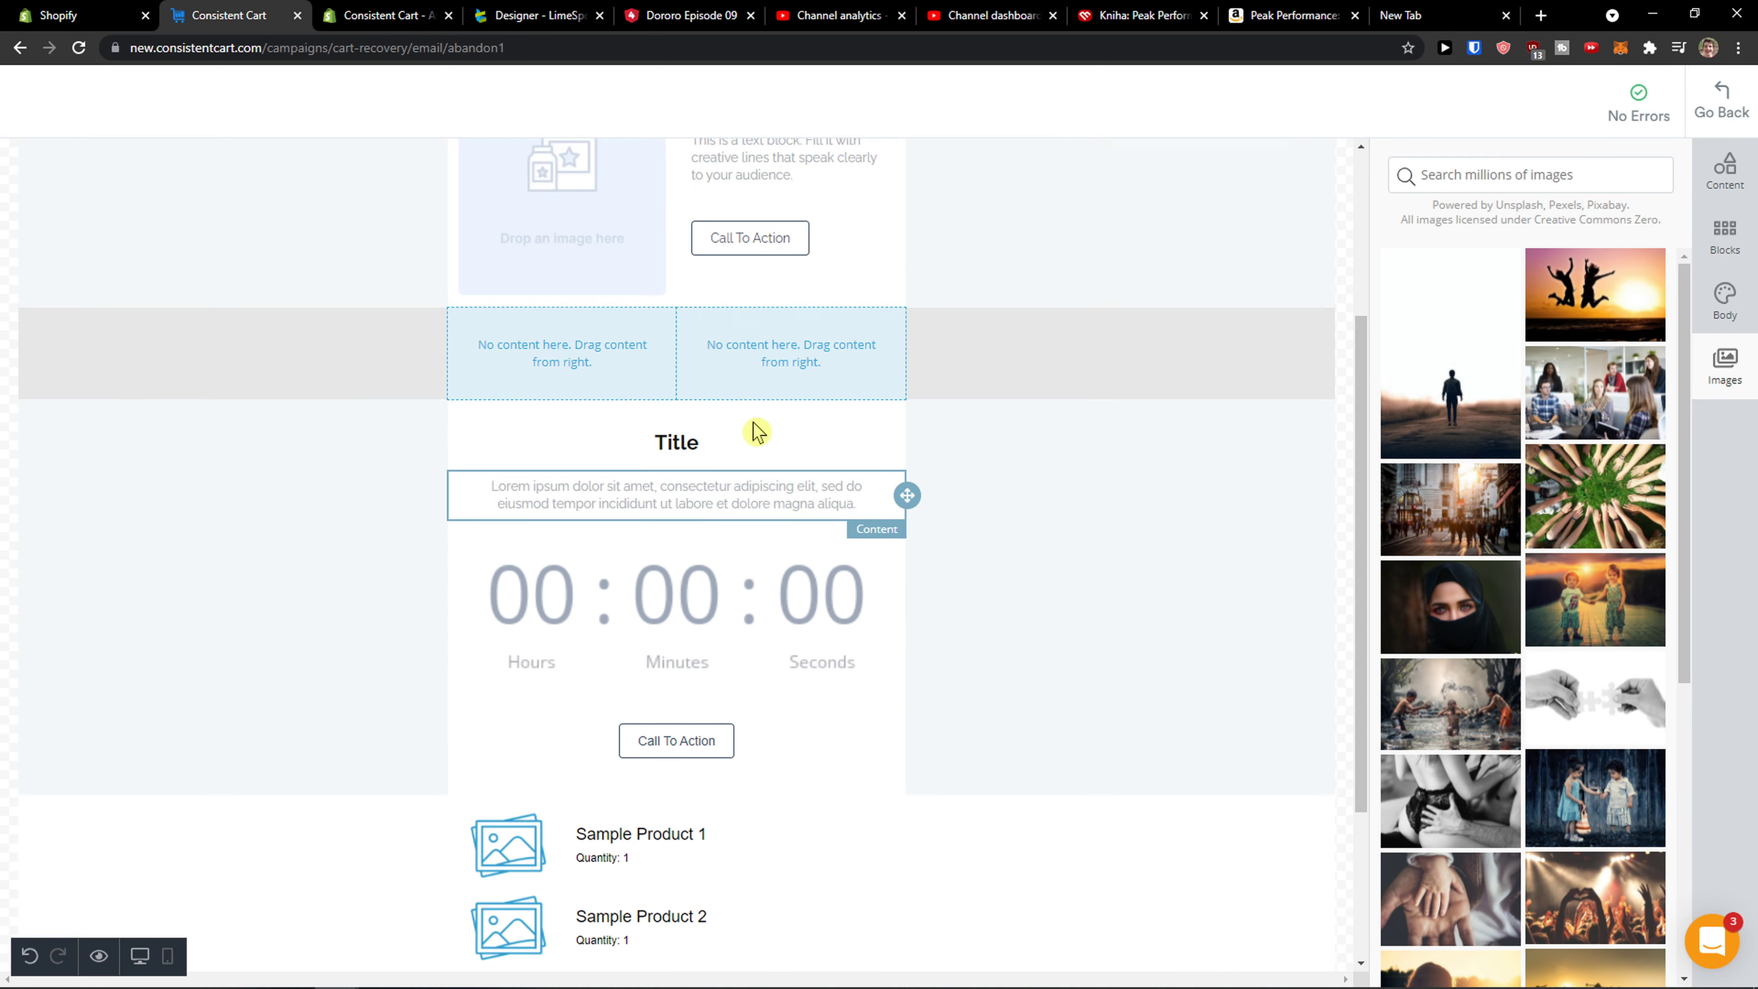
scroll(757, 432, up, 4)
Step: Review the edited layout of Abandon Email #1 outside the visual editor and return to the cart recovery flow
click(1721, 107)
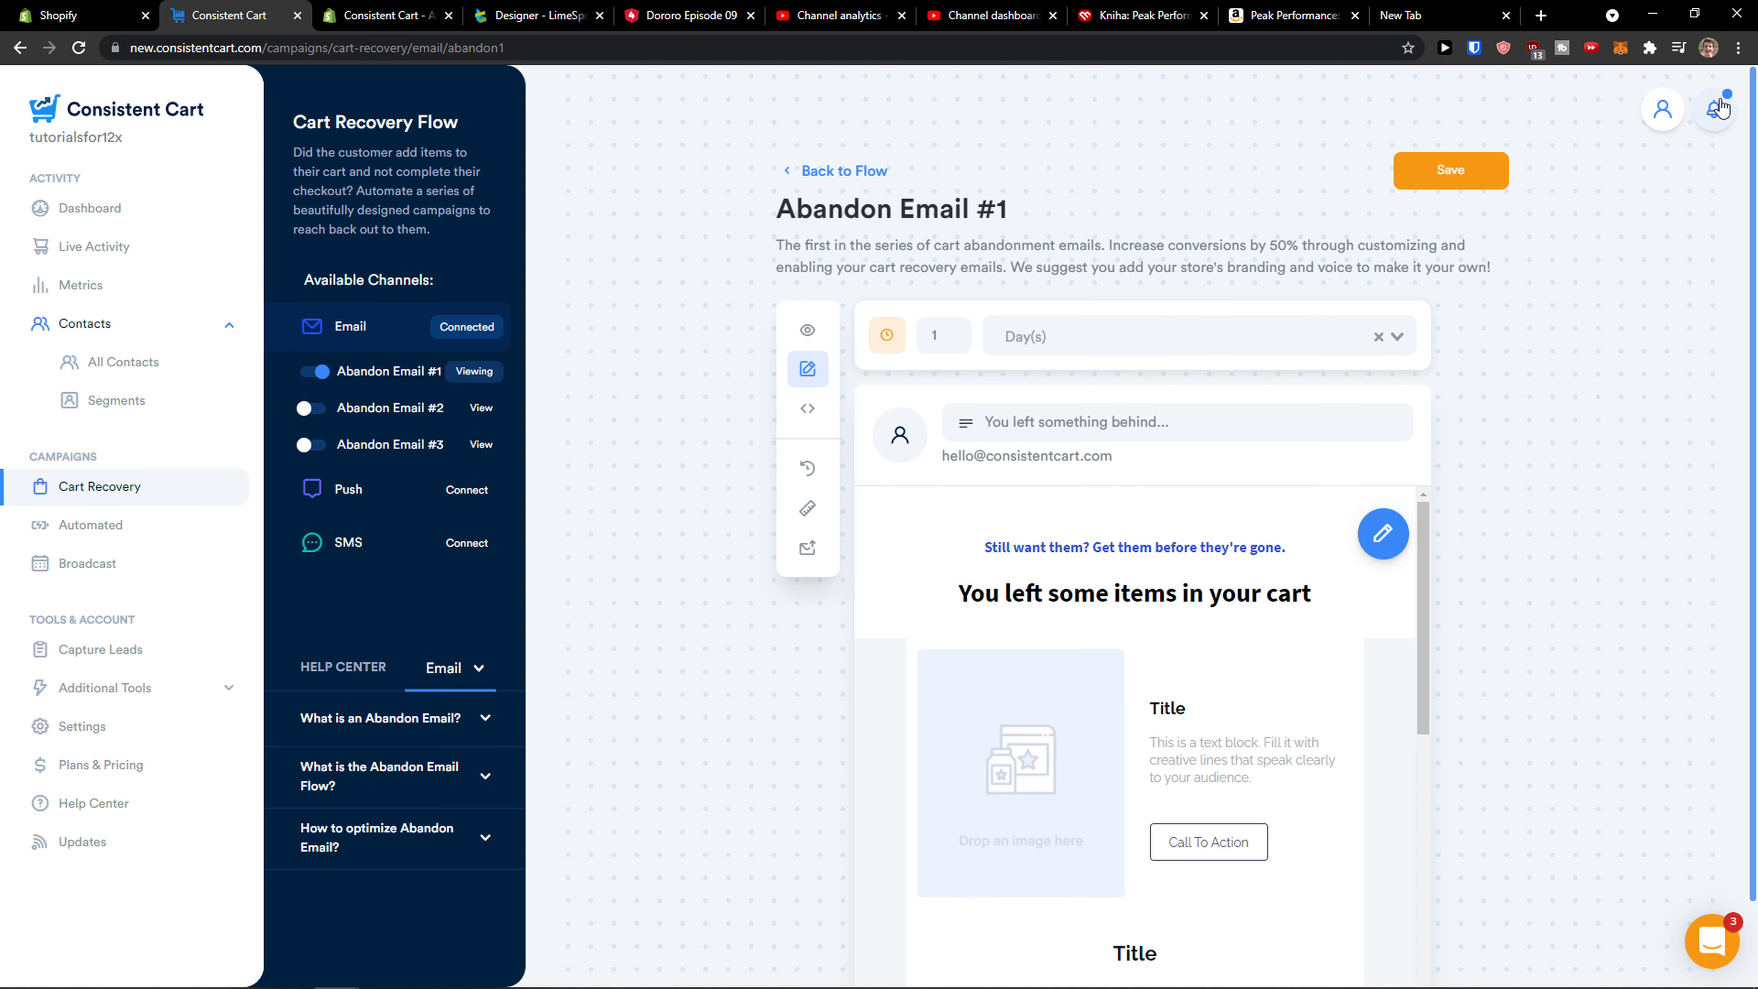
scroll(1121, 606, down, 3)
scroll(1107, 606, down, 6)
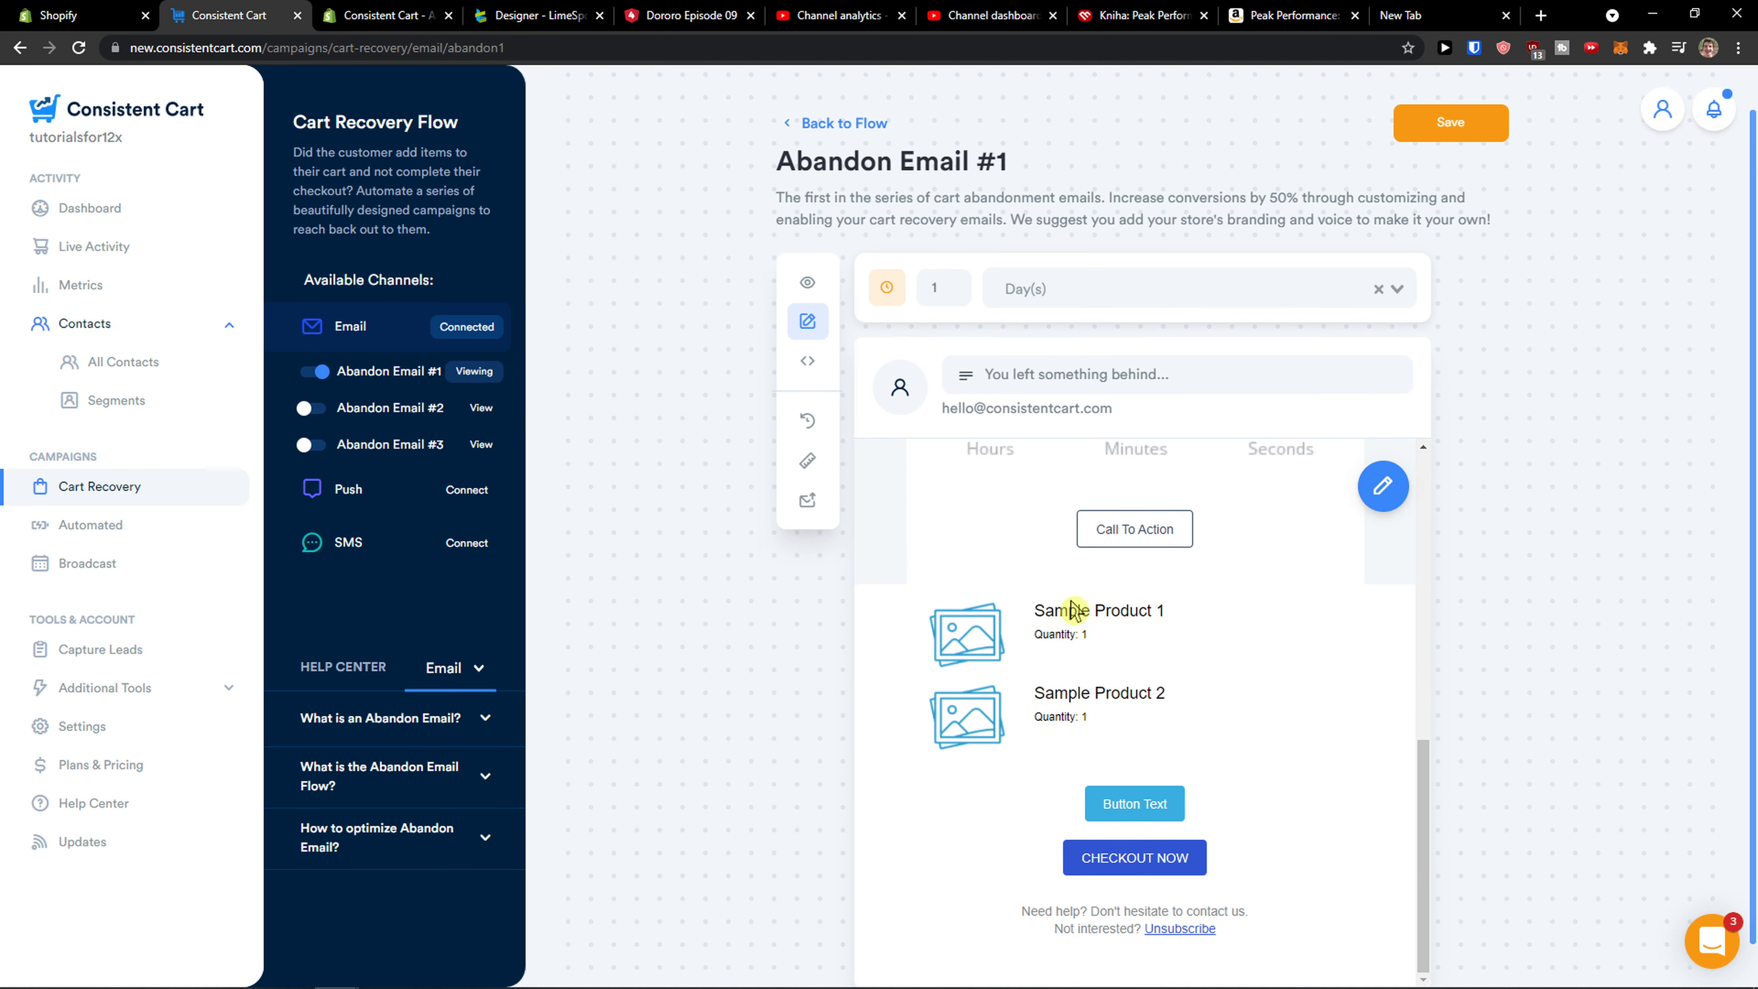
scroll(1013, 613, up, 10)
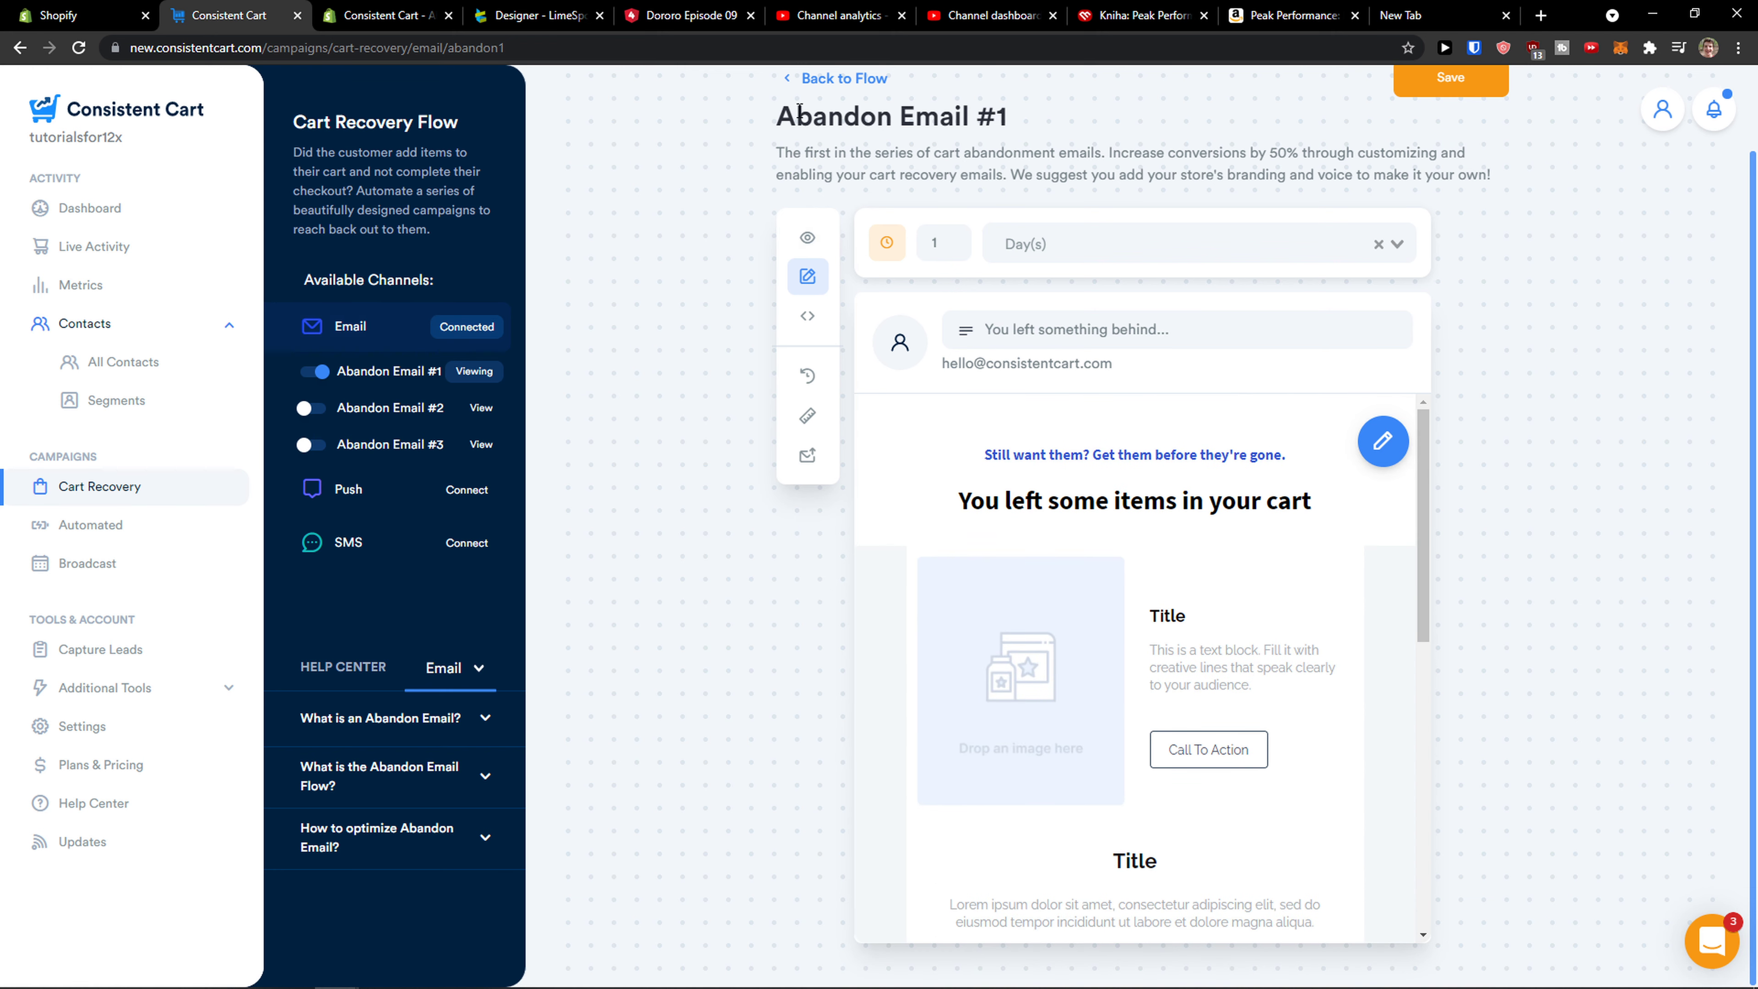
scroll(815, 227, up, 2)
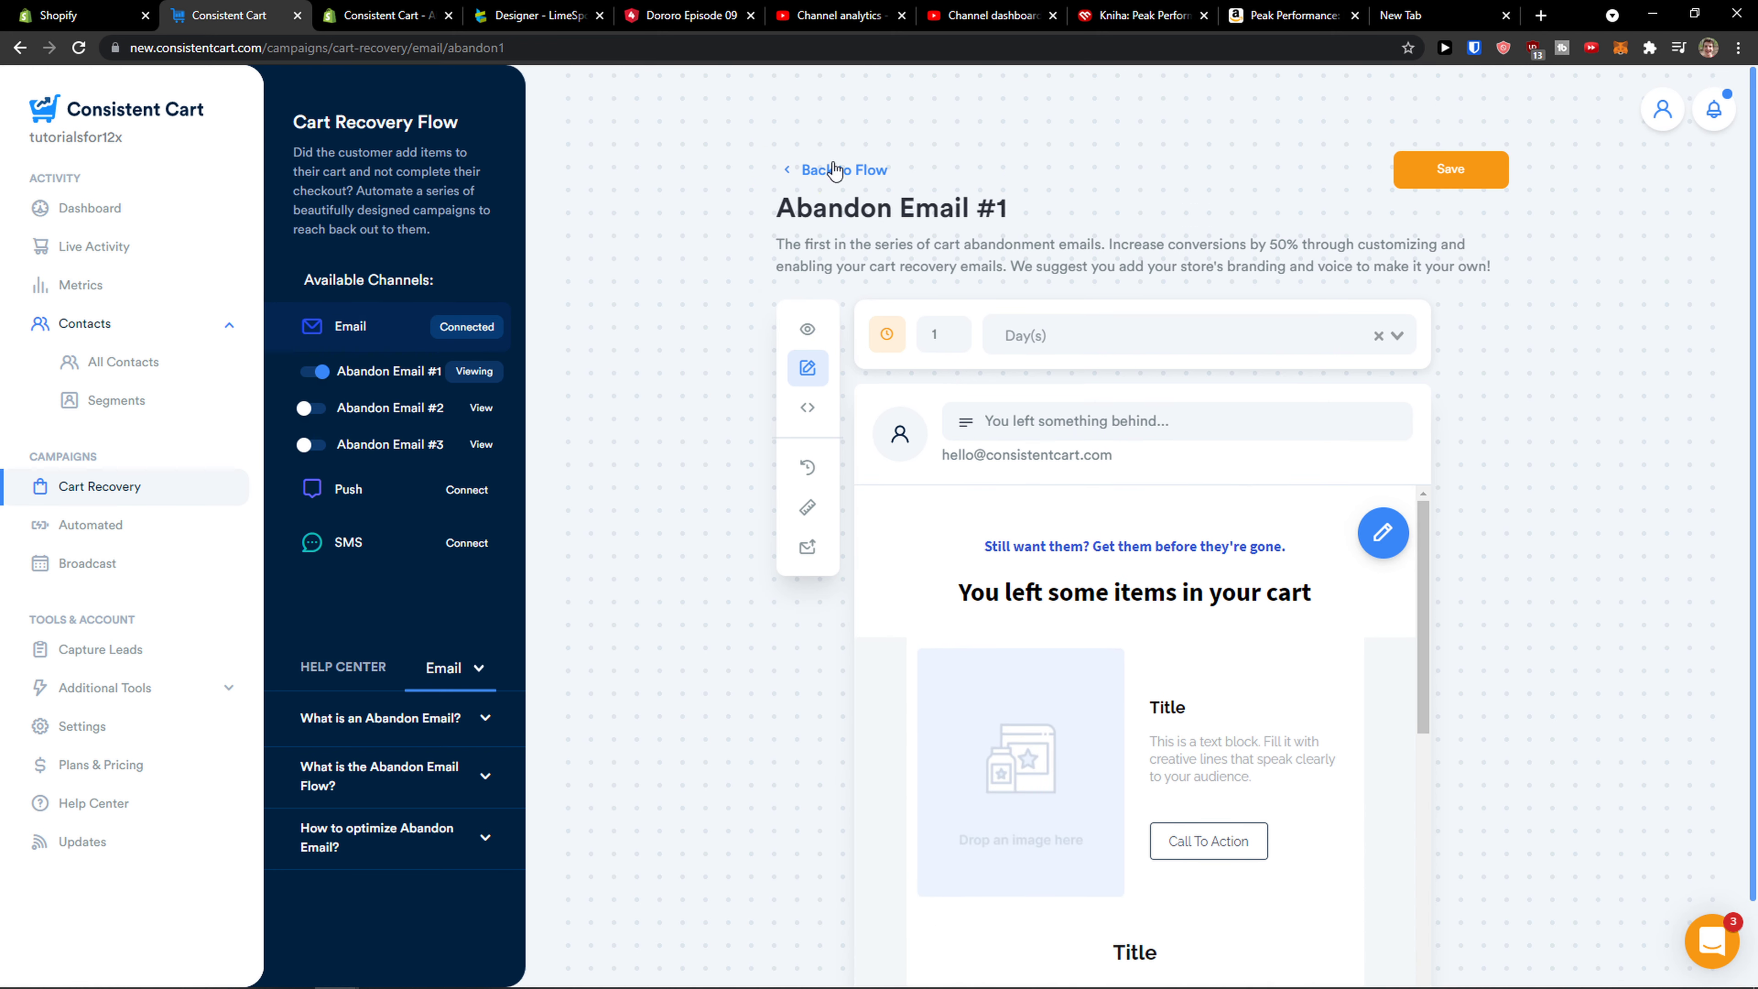
click(804, 177)
middle_click(895, 303)
middle_click(887, 330)
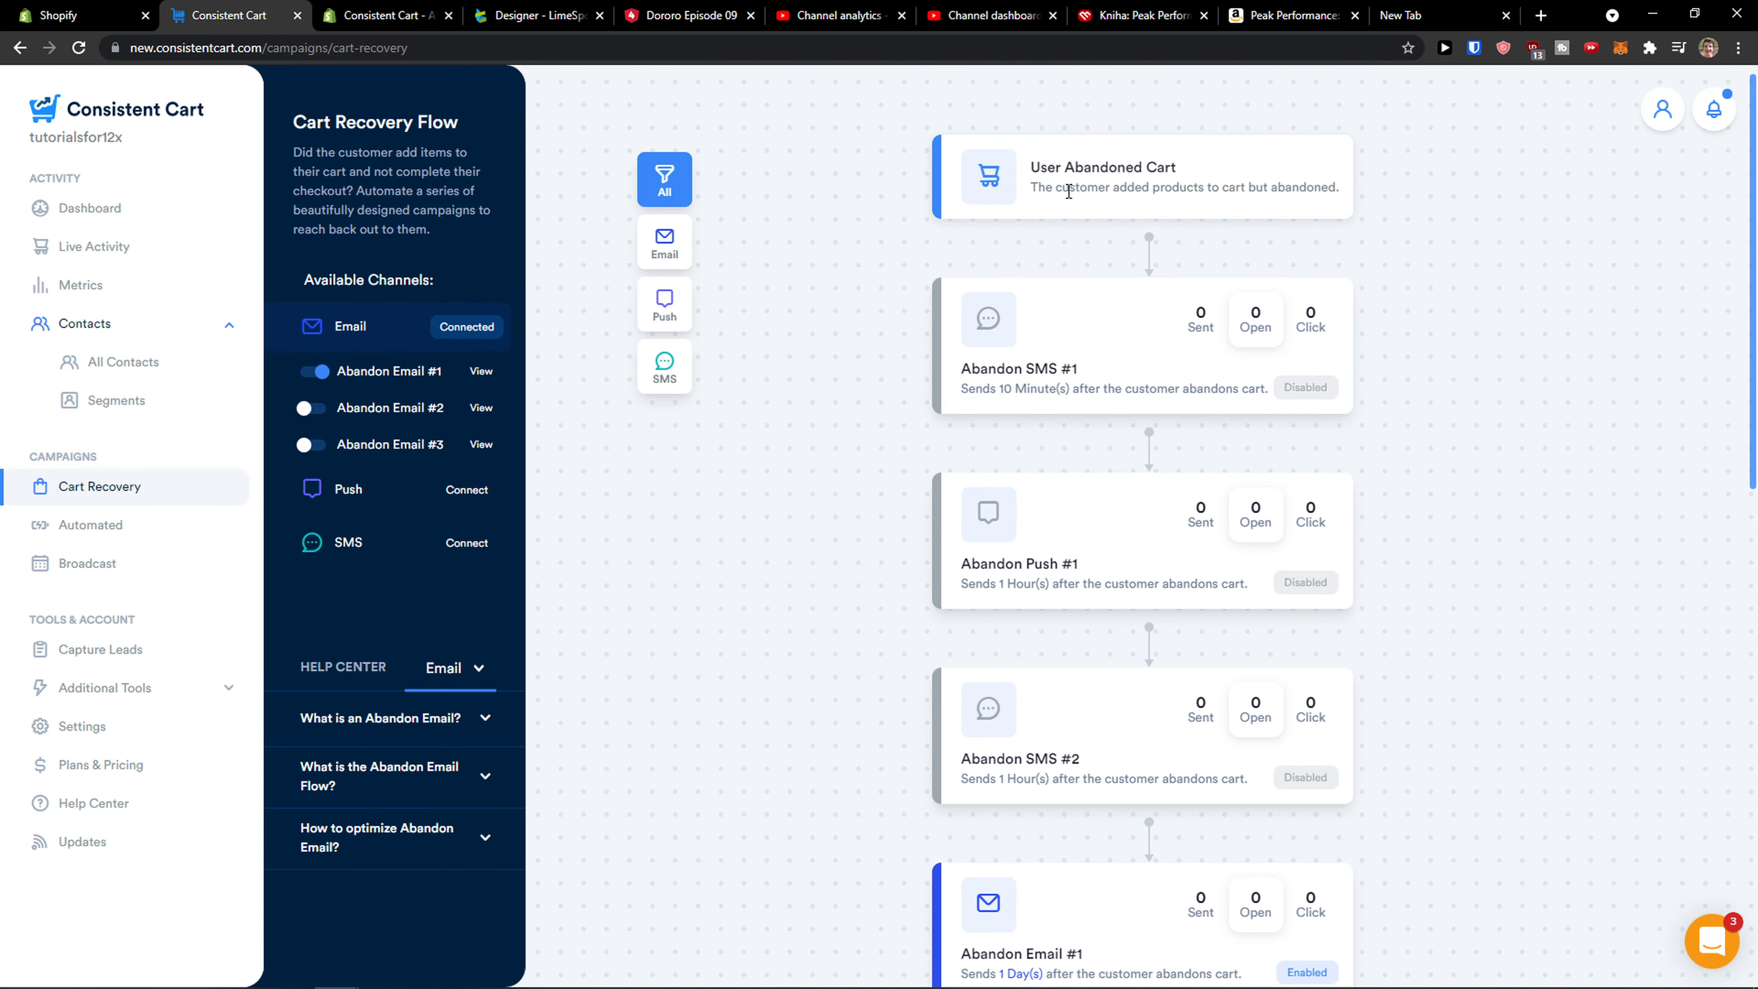
Step: View the recovery flow filtered by email, push, SMS and all messages, ending on the email filter
click(677, 245)
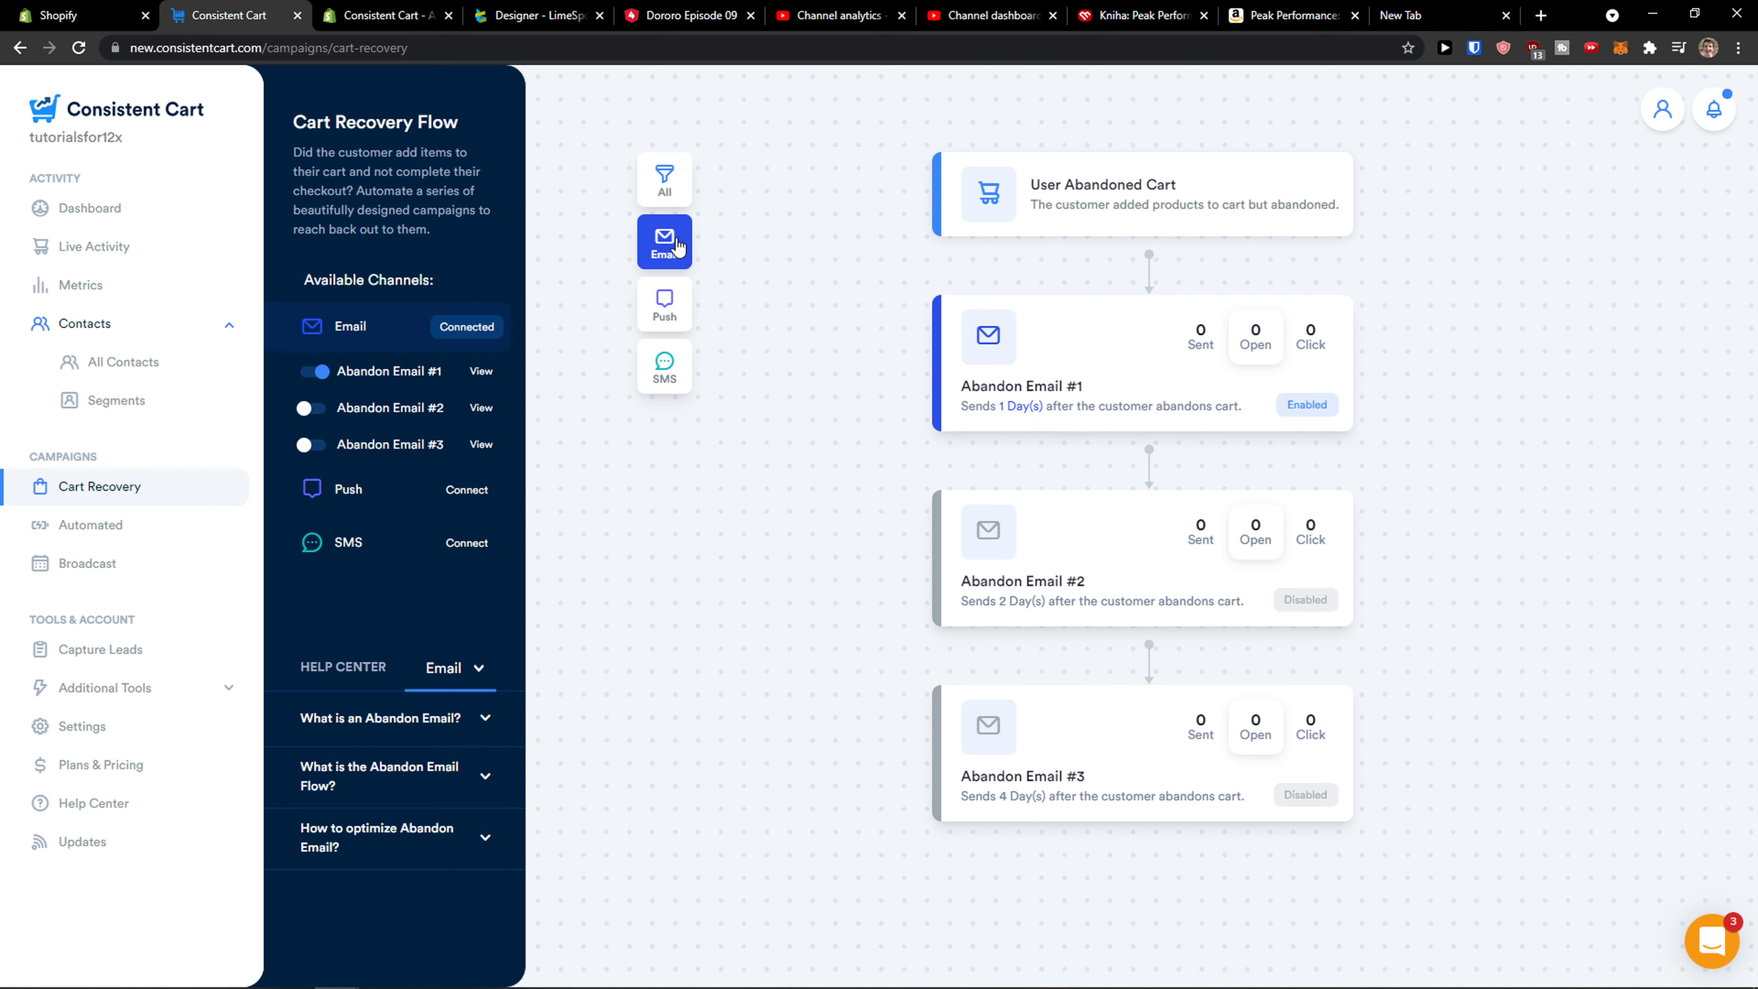
click(668, 201)
click(668, 256)
click(666, 306)
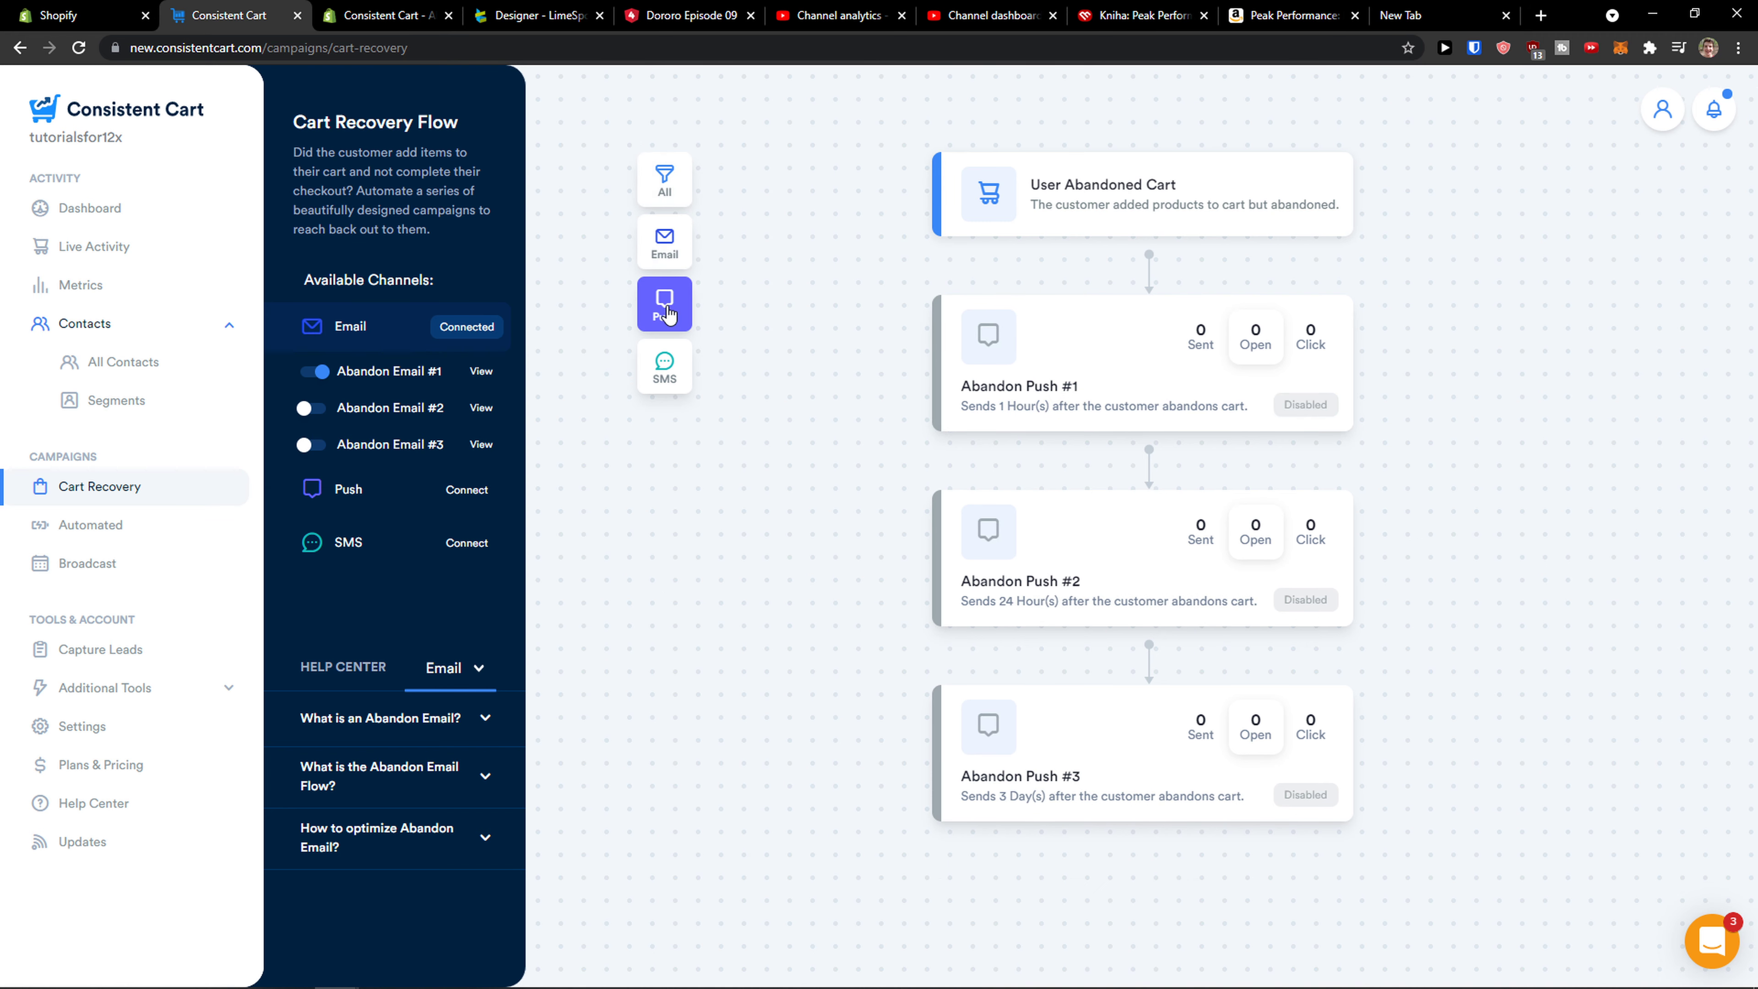
click(663, 368)
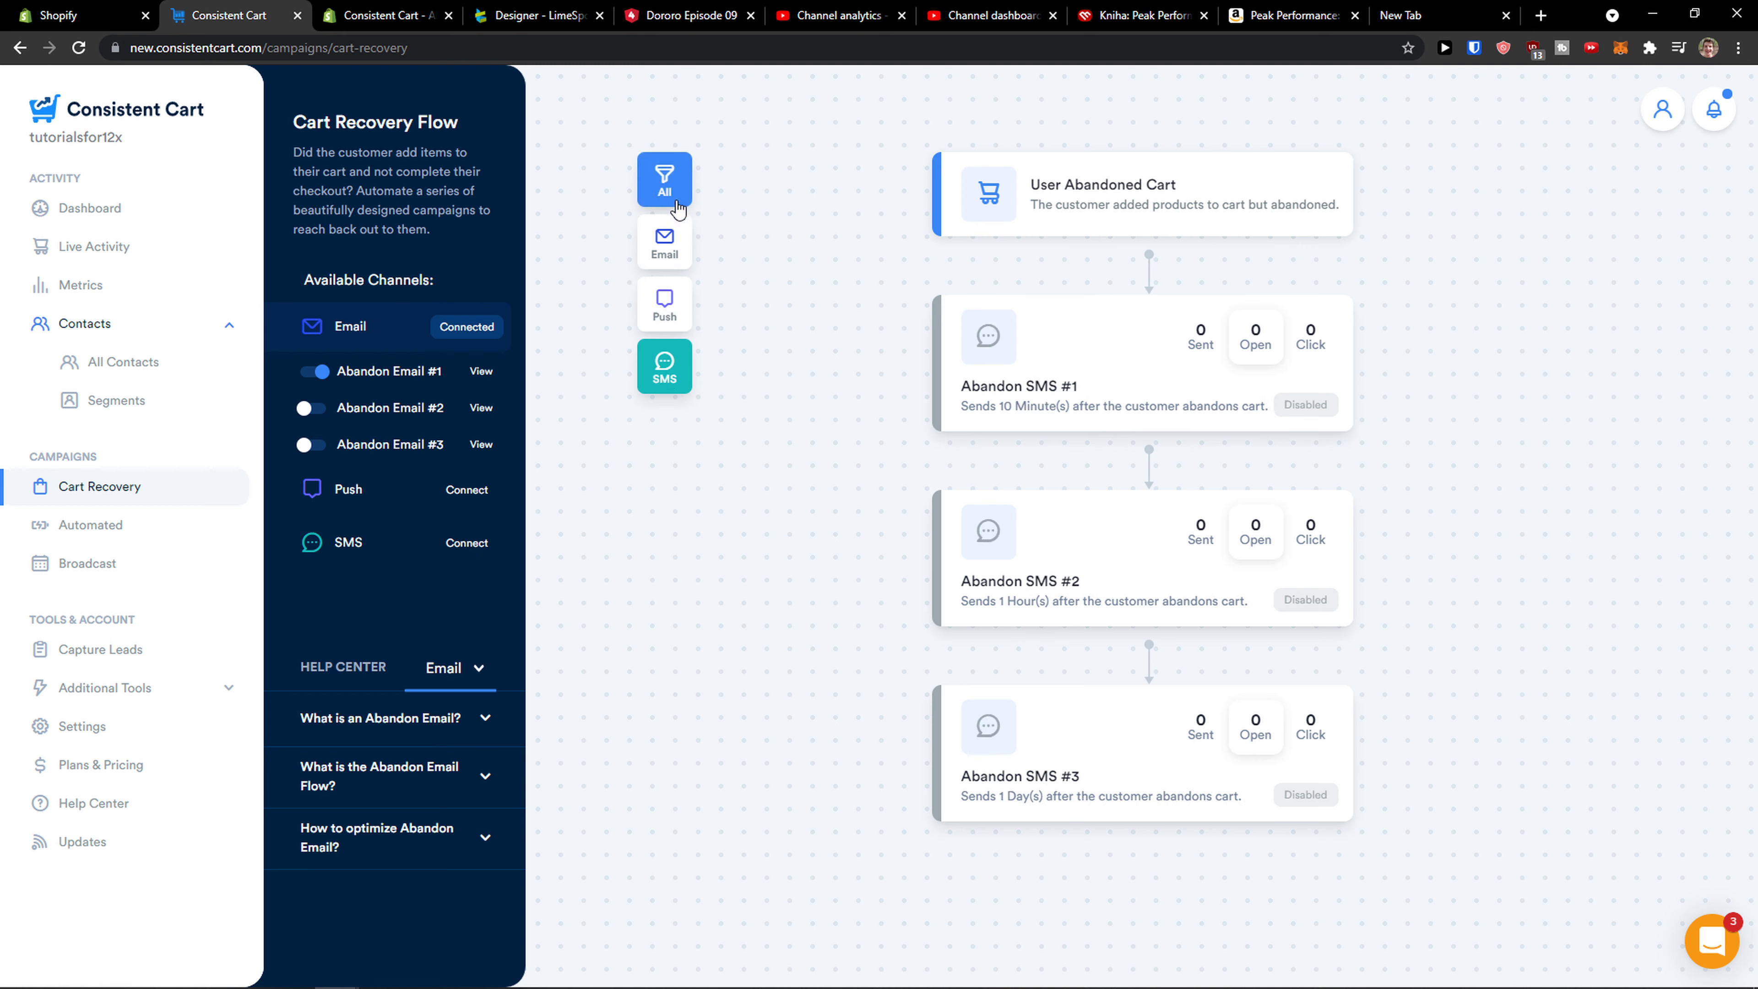
click(677, 208)
click(683, 262)
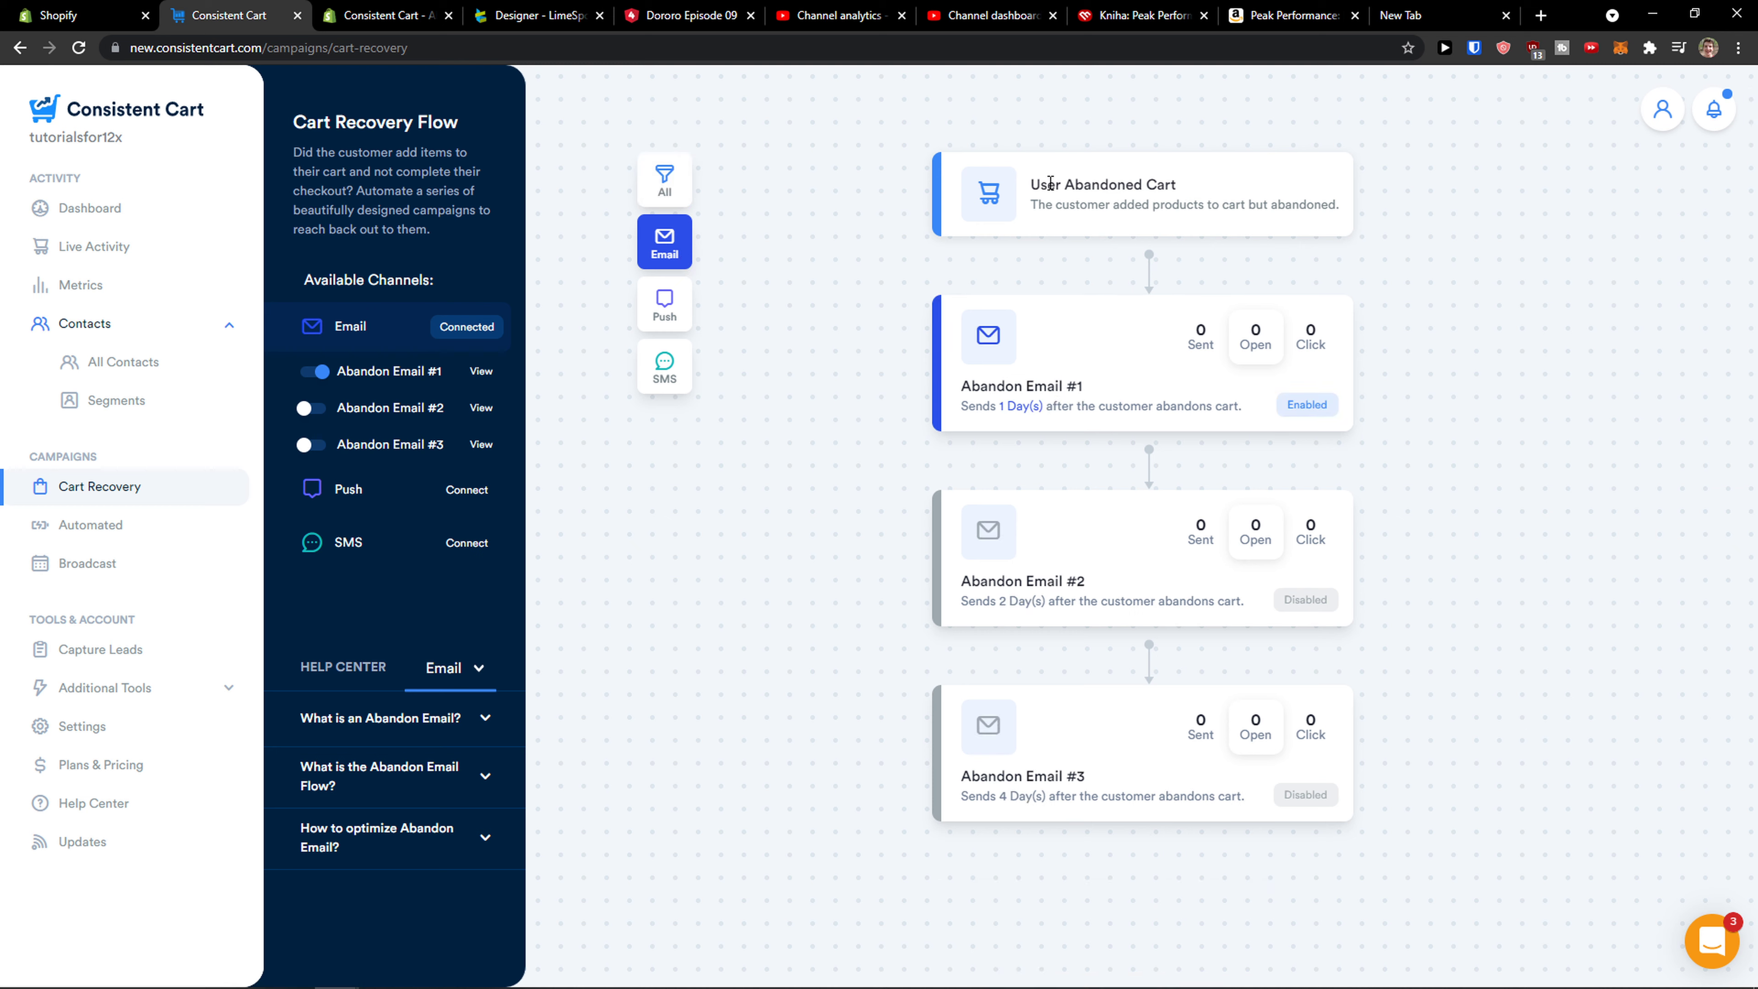
drag(1036, 184, 1150, 185)
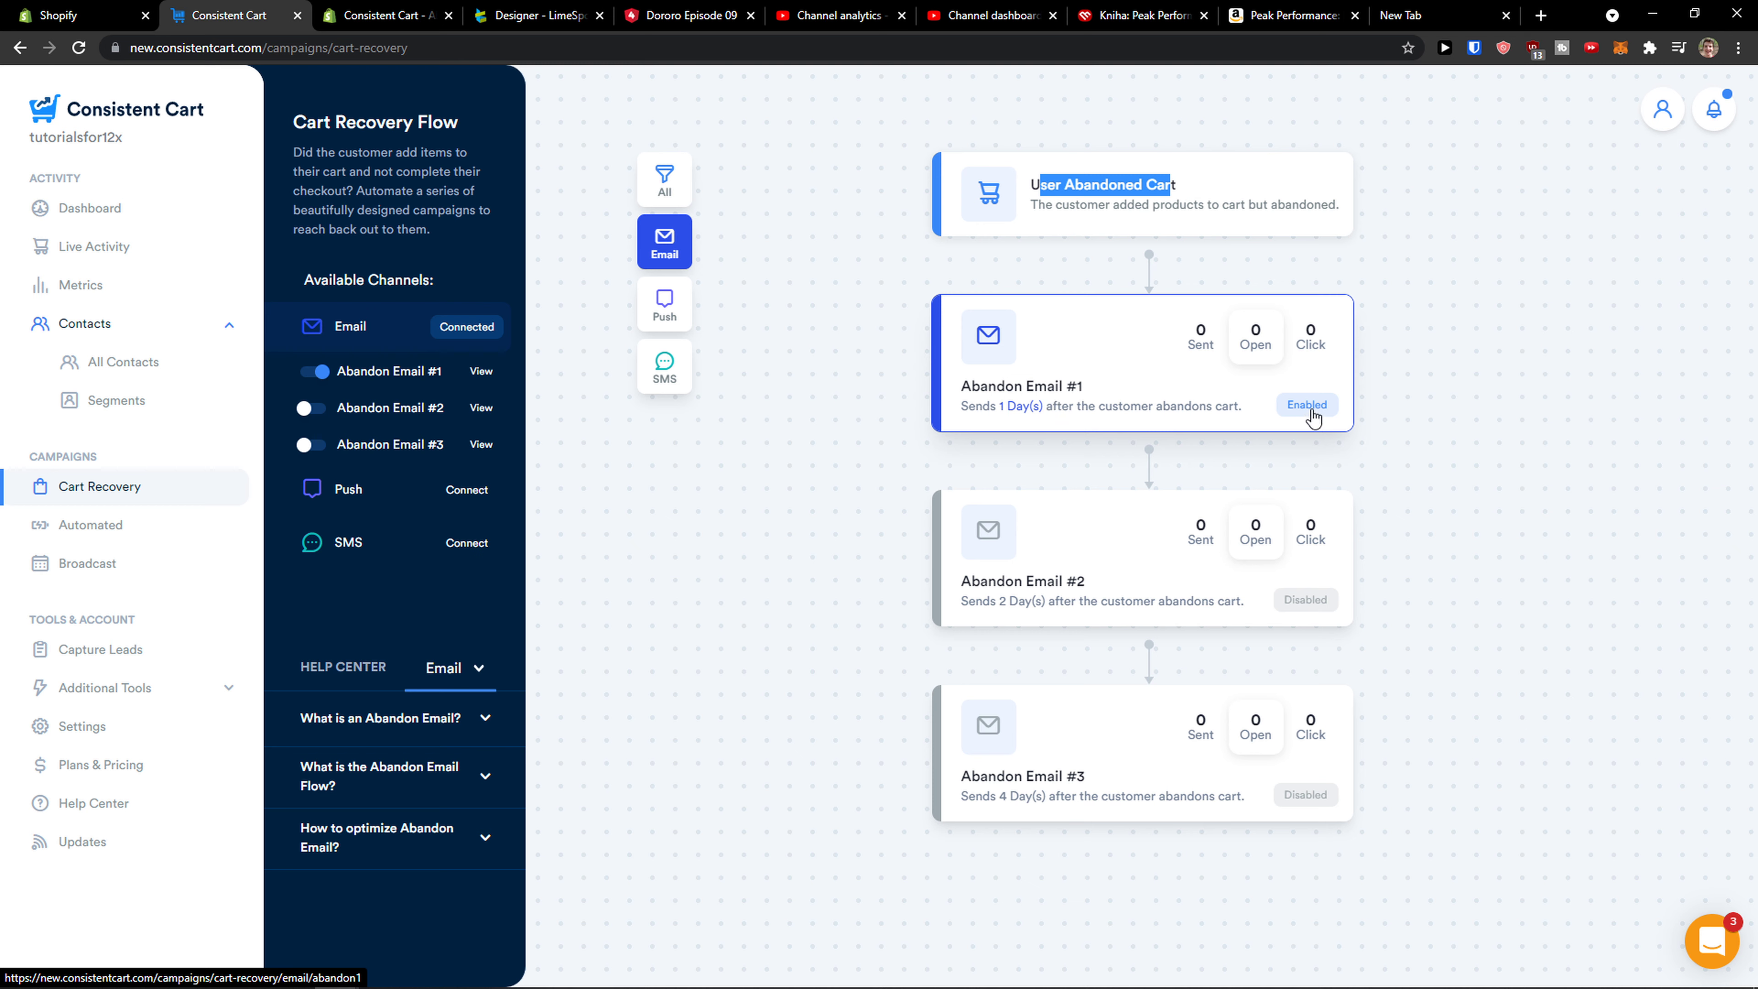
Step: Enable Abandon Email #2 and Abandon Email #3 in the cart recovery flow, and open Abandon Email #3
click(316, 408)
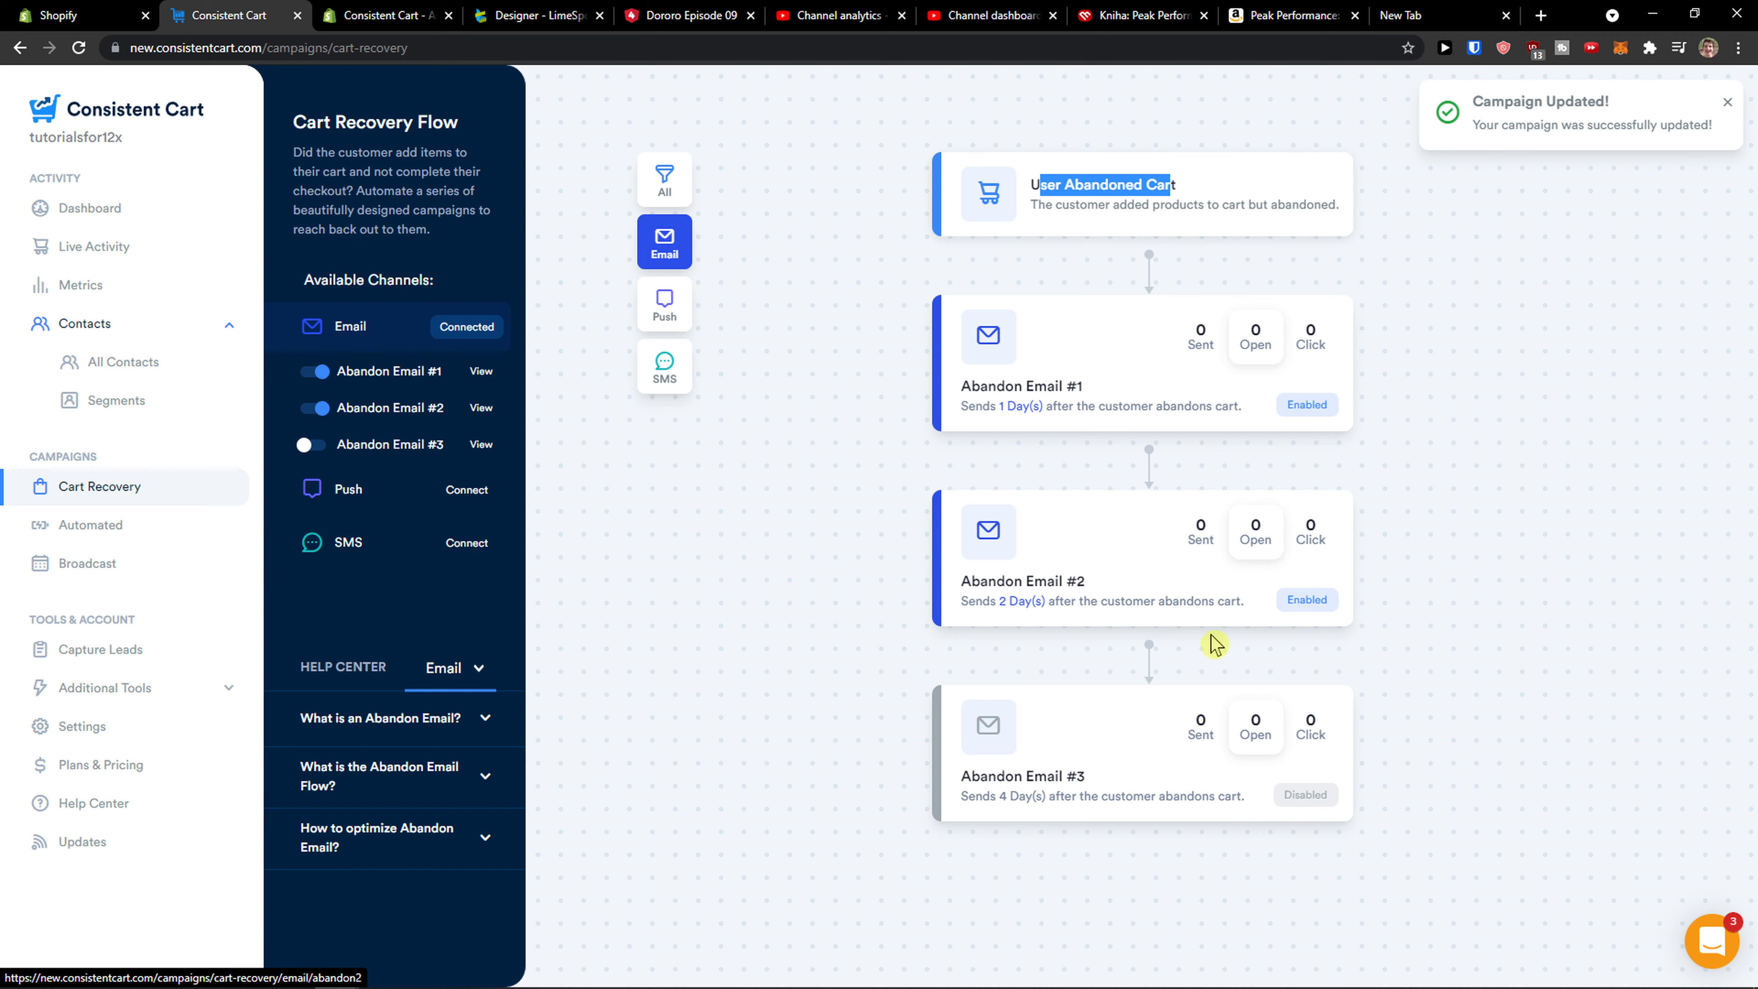
click(308, 444)
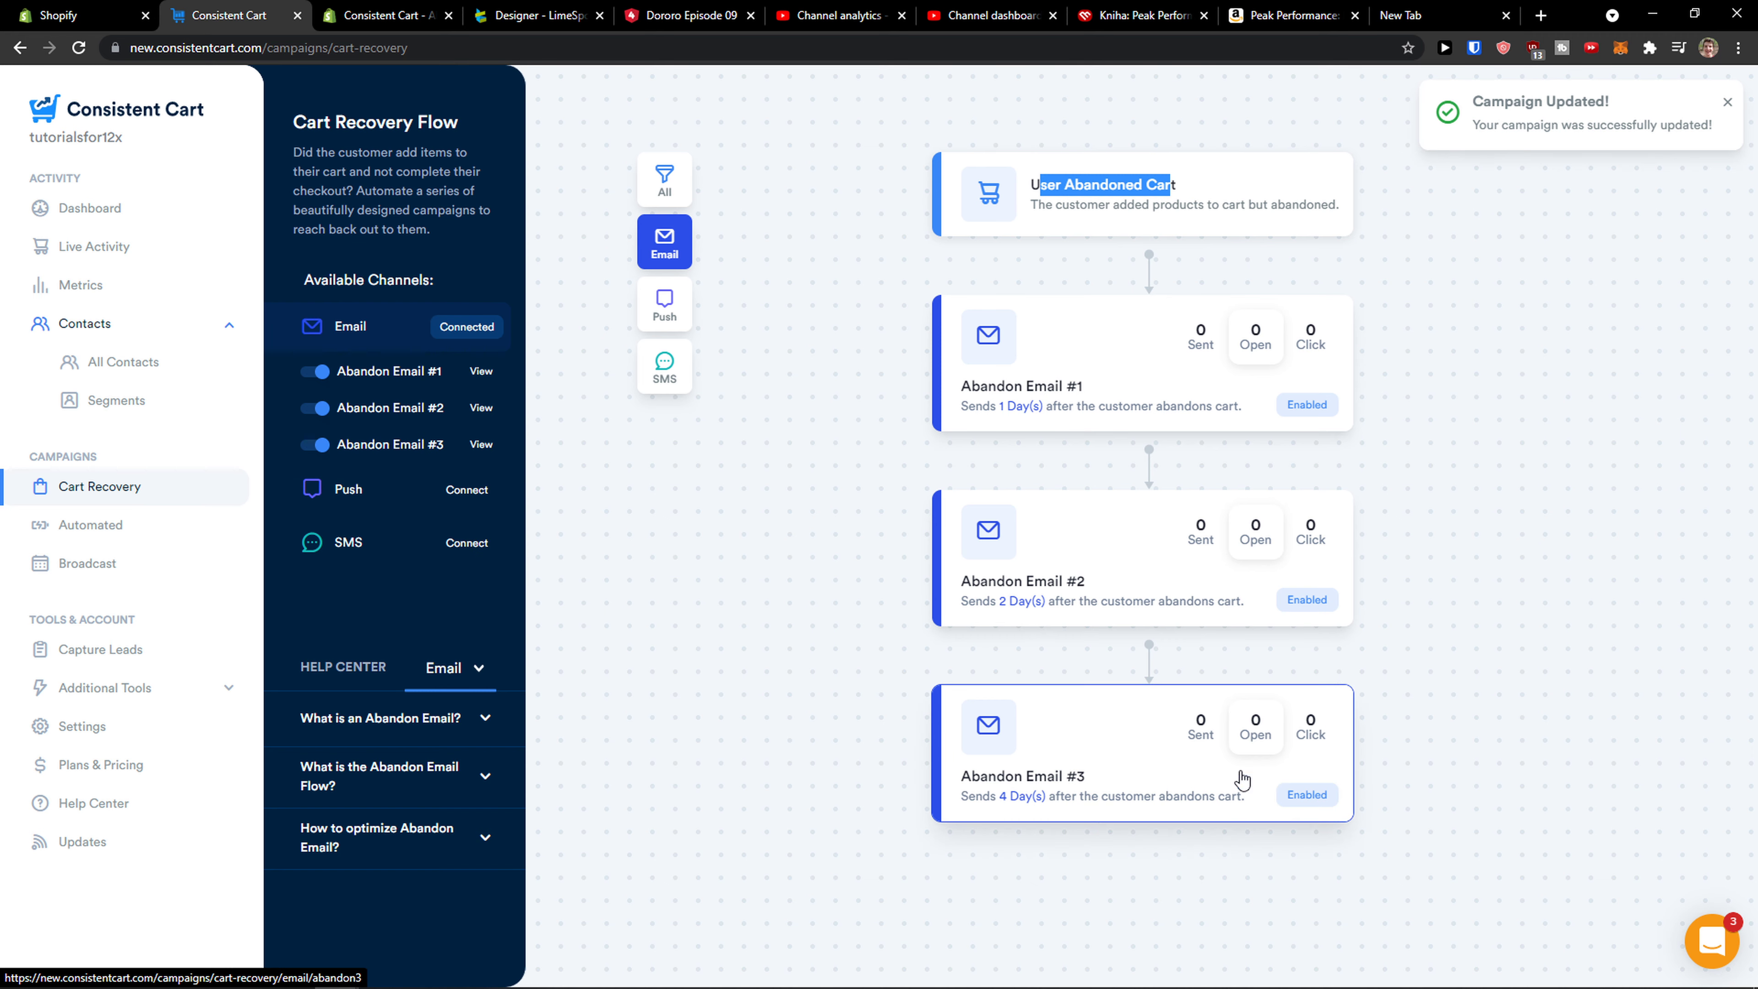
mouse_move(846, 969)
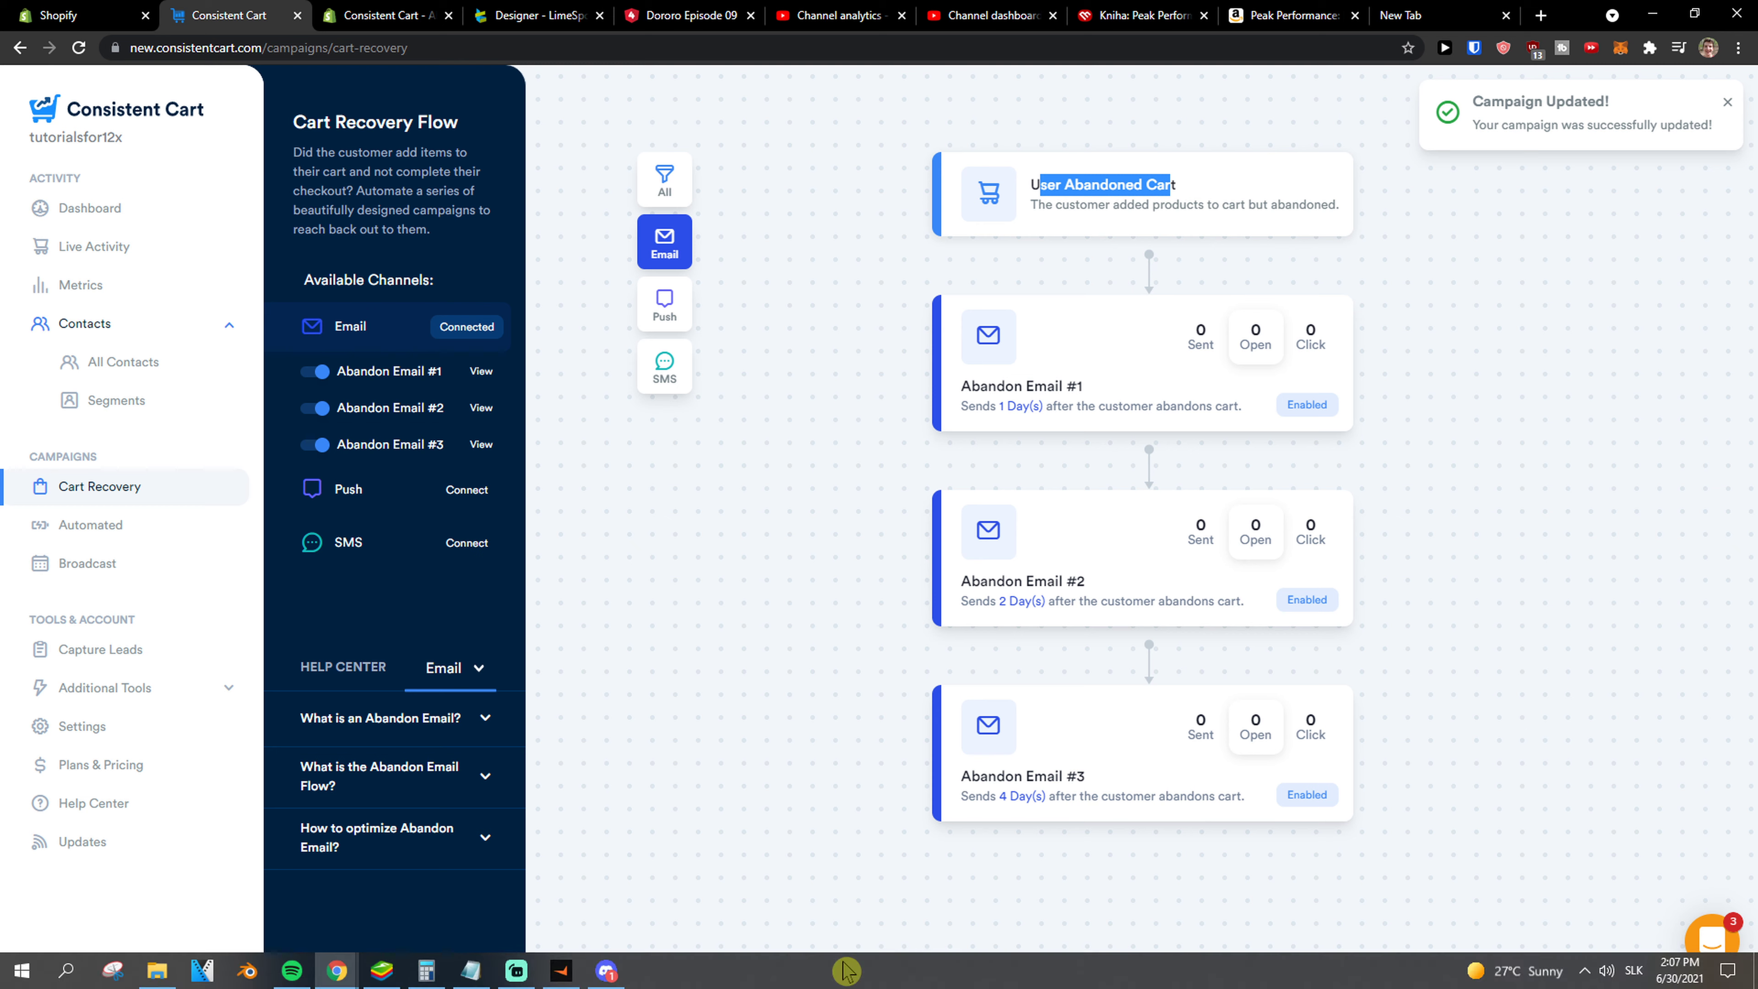
click(529, 971)
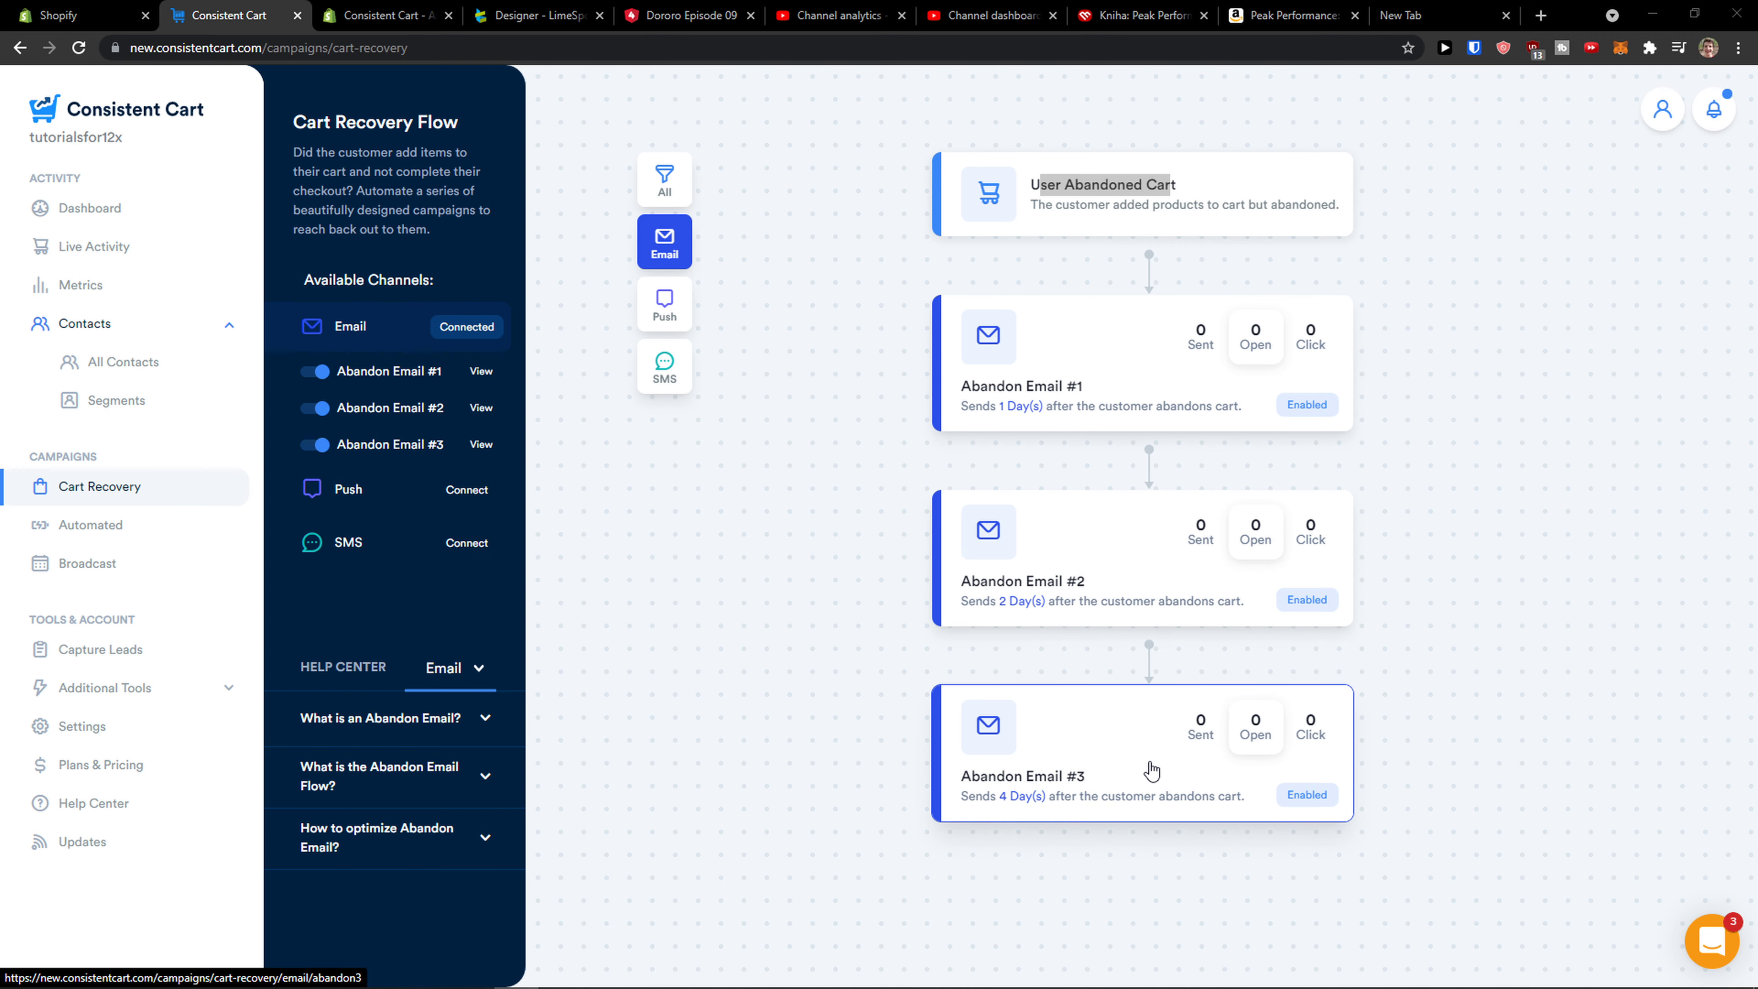
click(1123, 738)
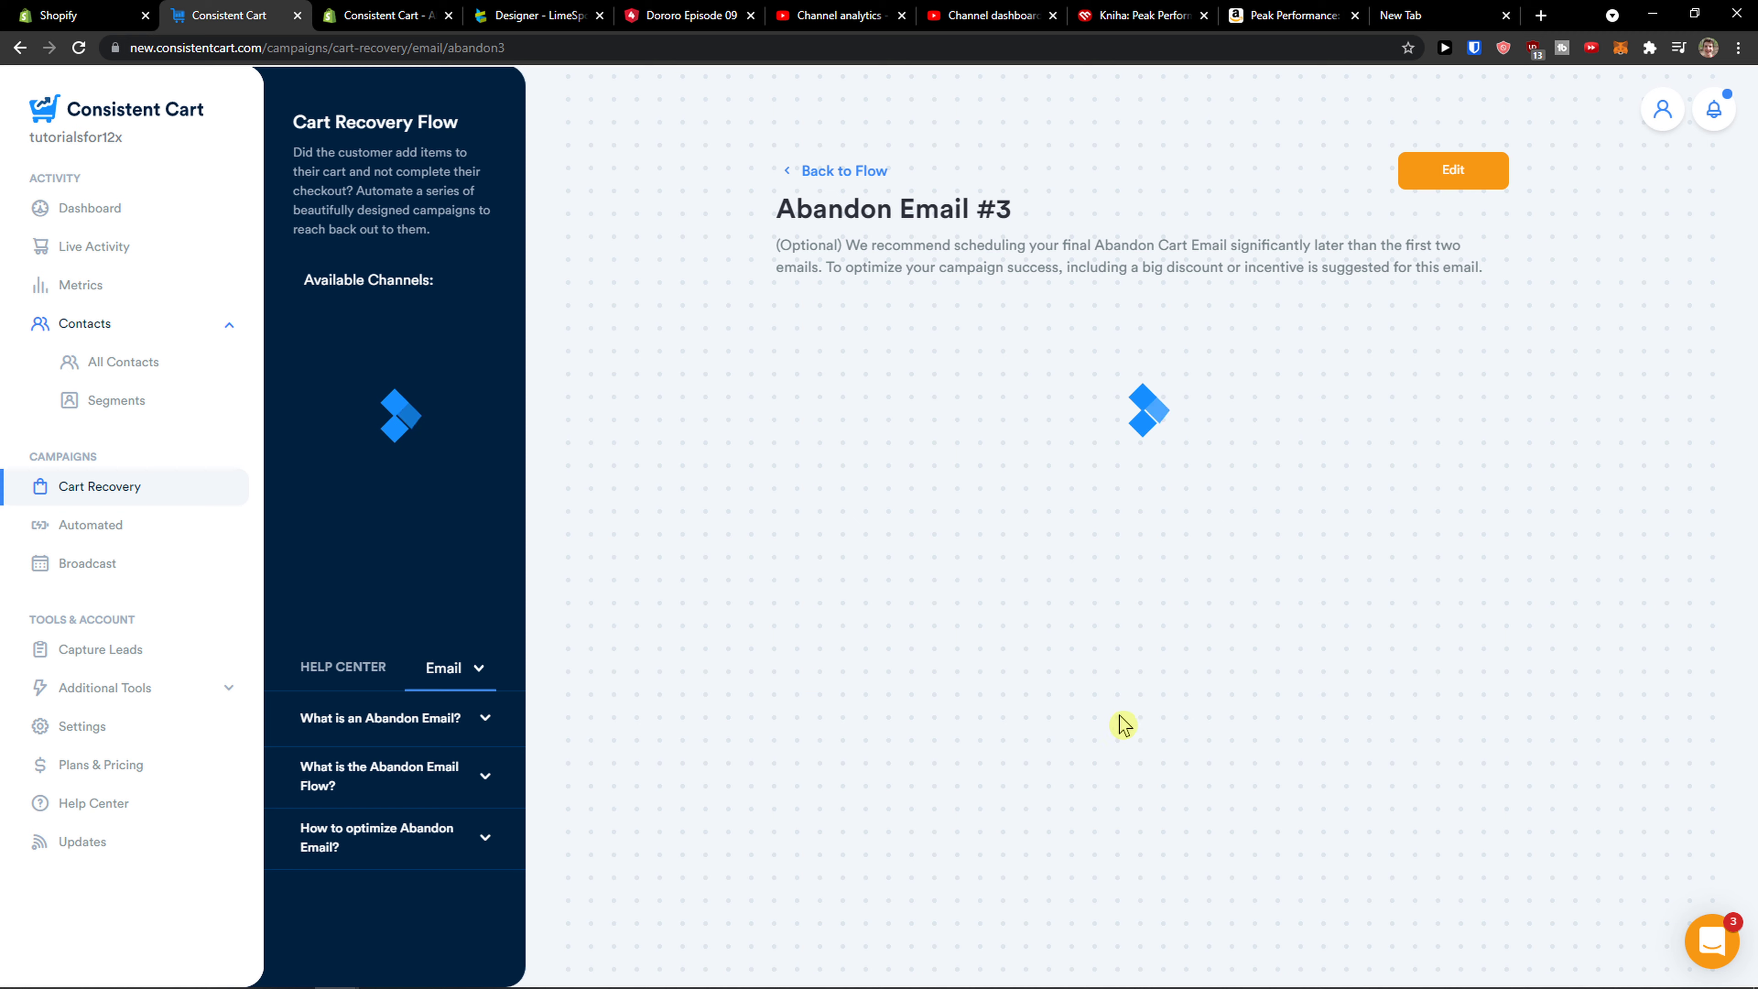
Step: Return to the cart recovery flow and view its Push and SMS message sequences along with each channel's message list
click(826, 173)
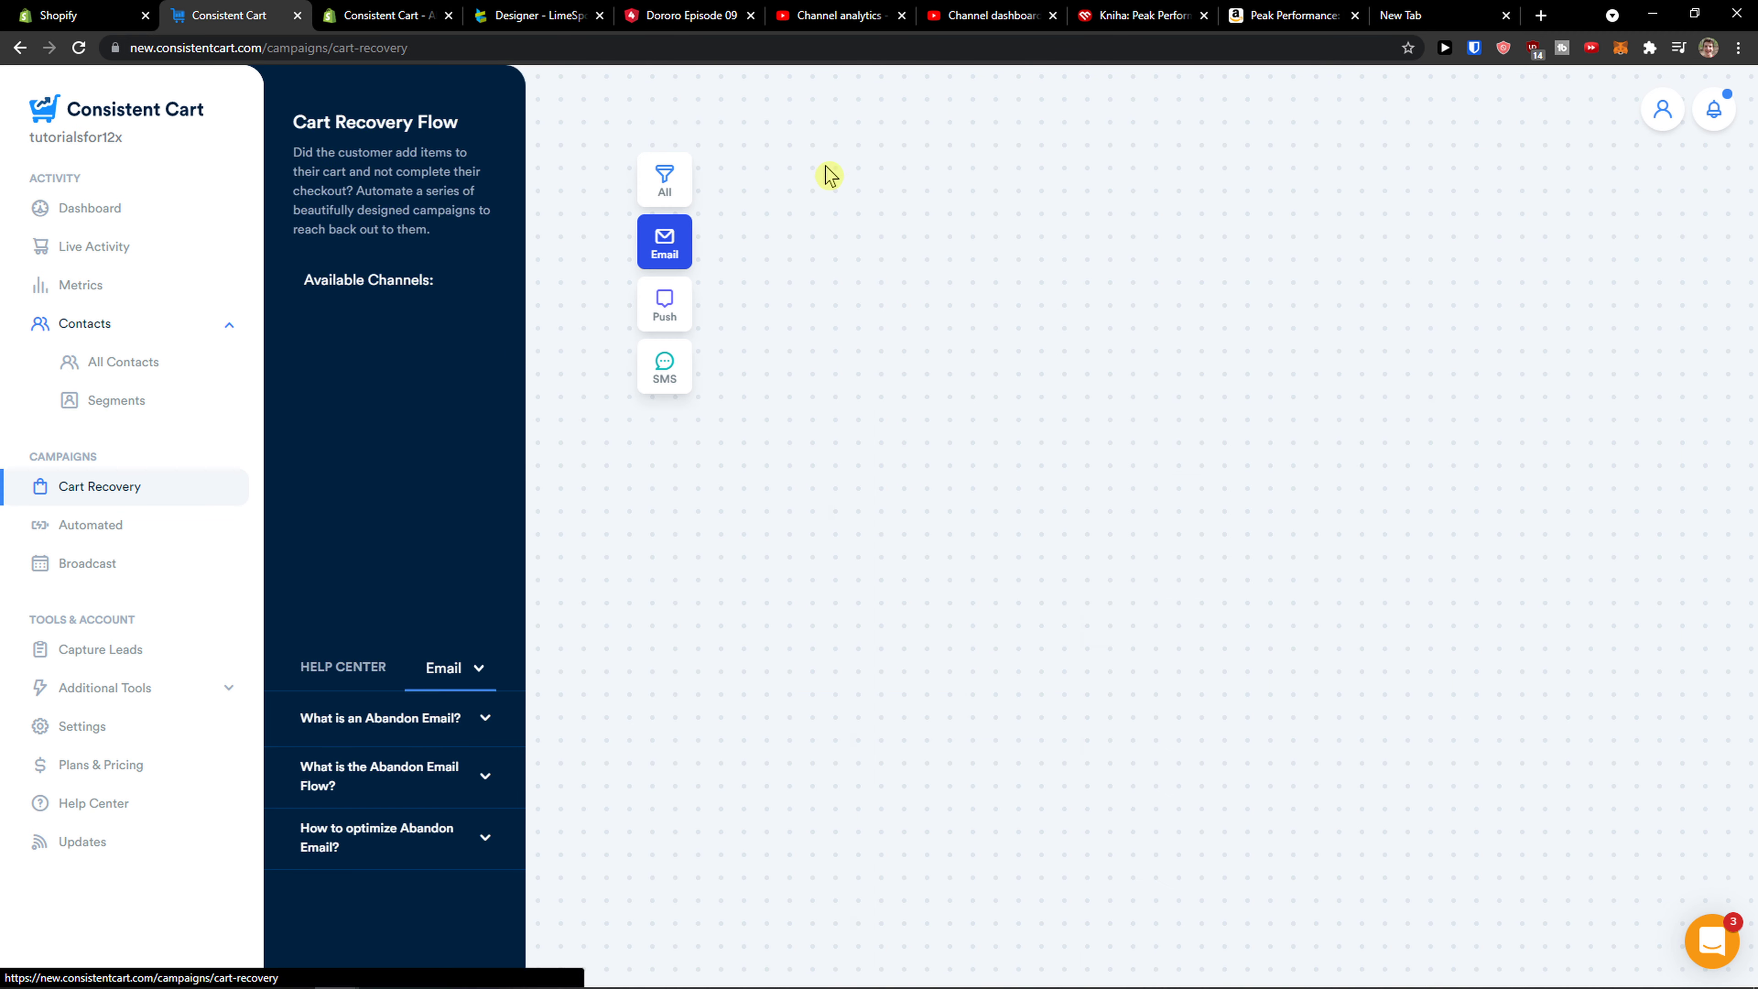
click(358, 490)
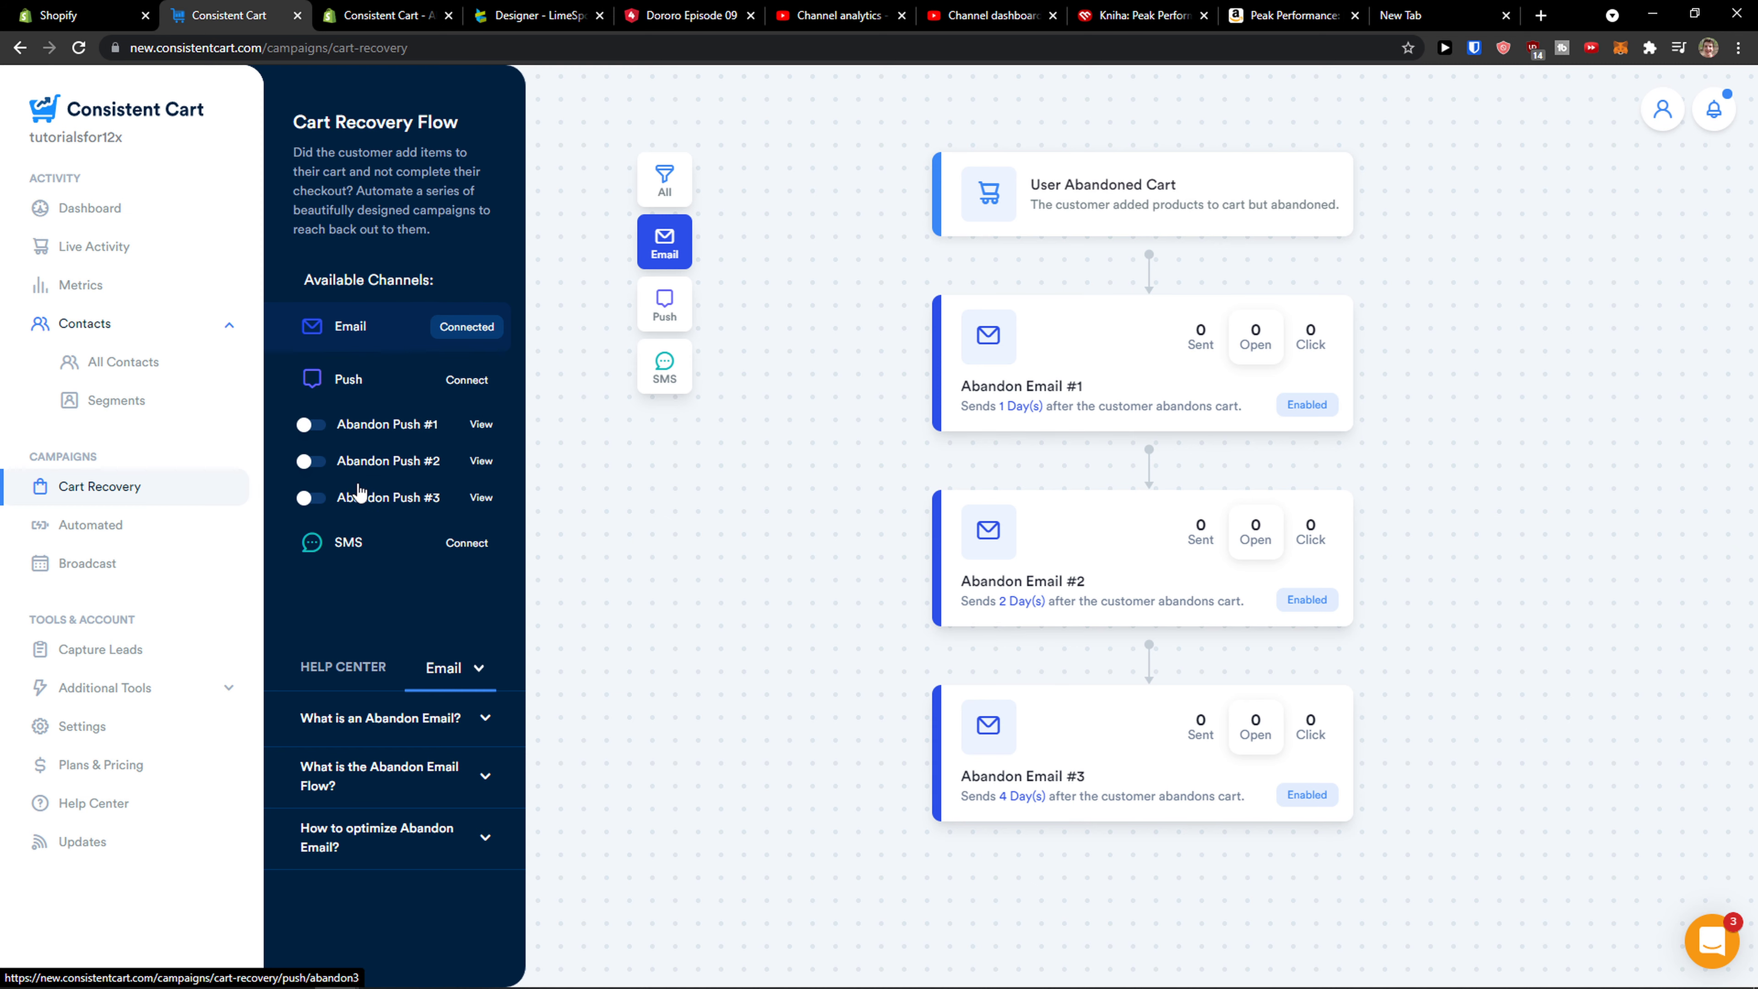
click(668, 305)
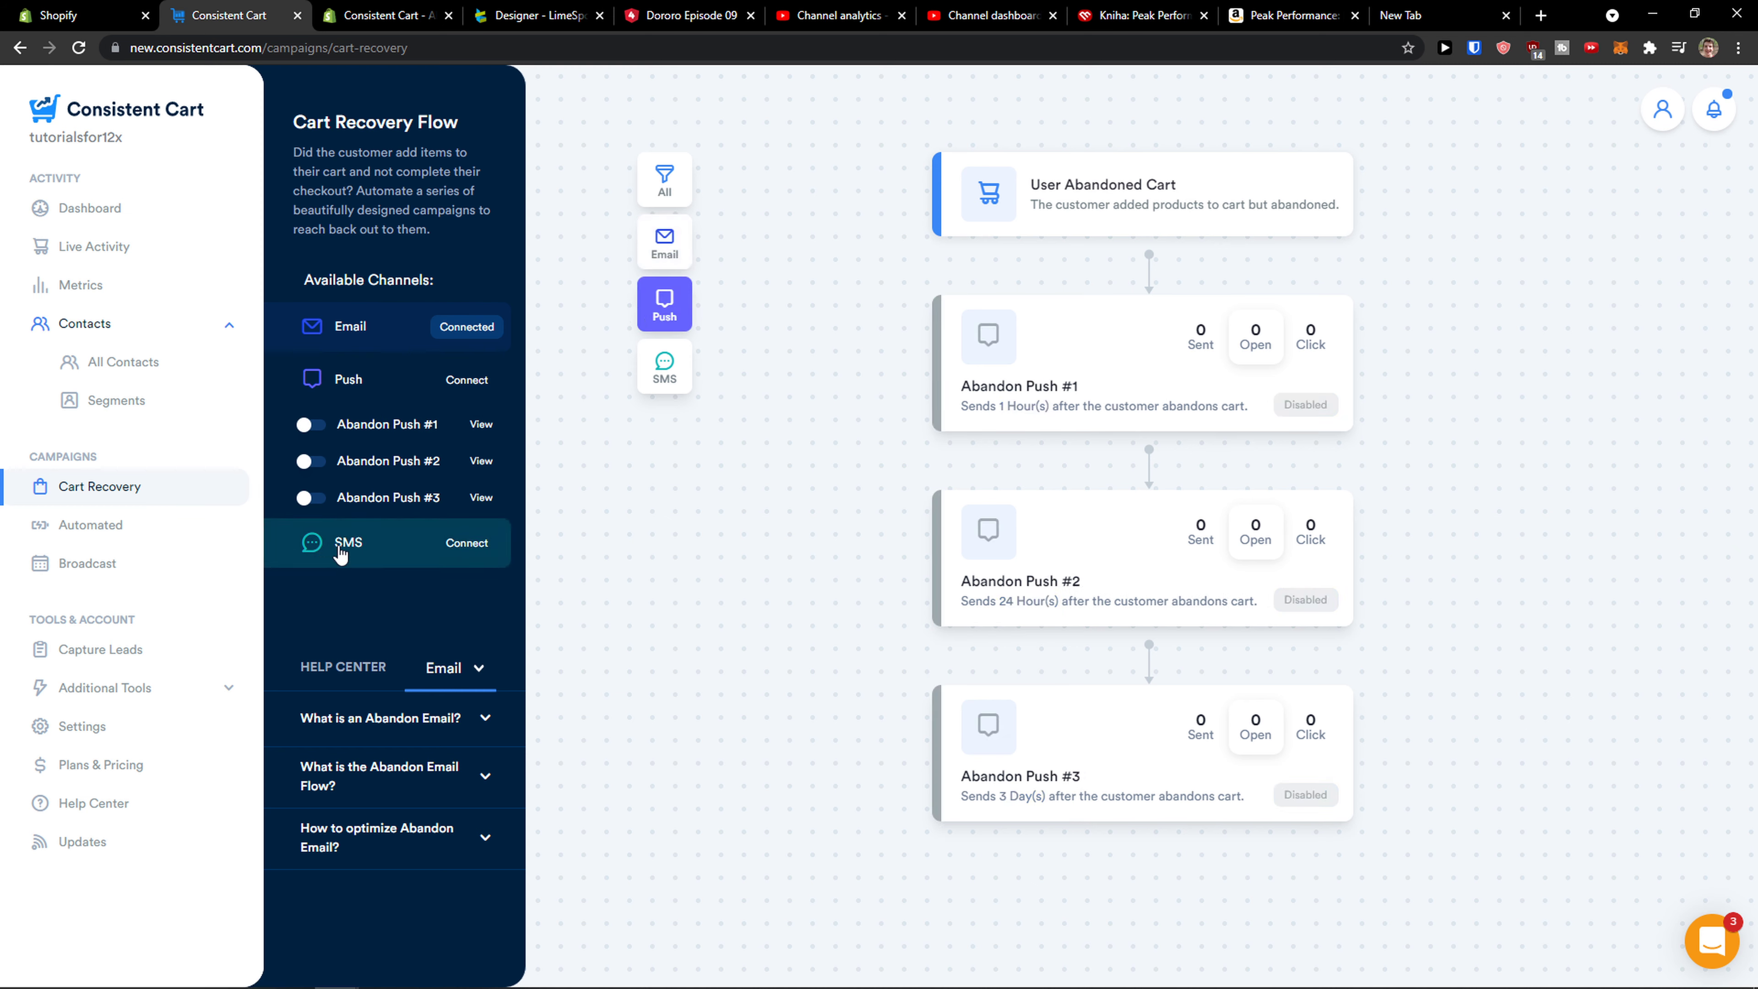
click(371, 546)
click(666, 357)
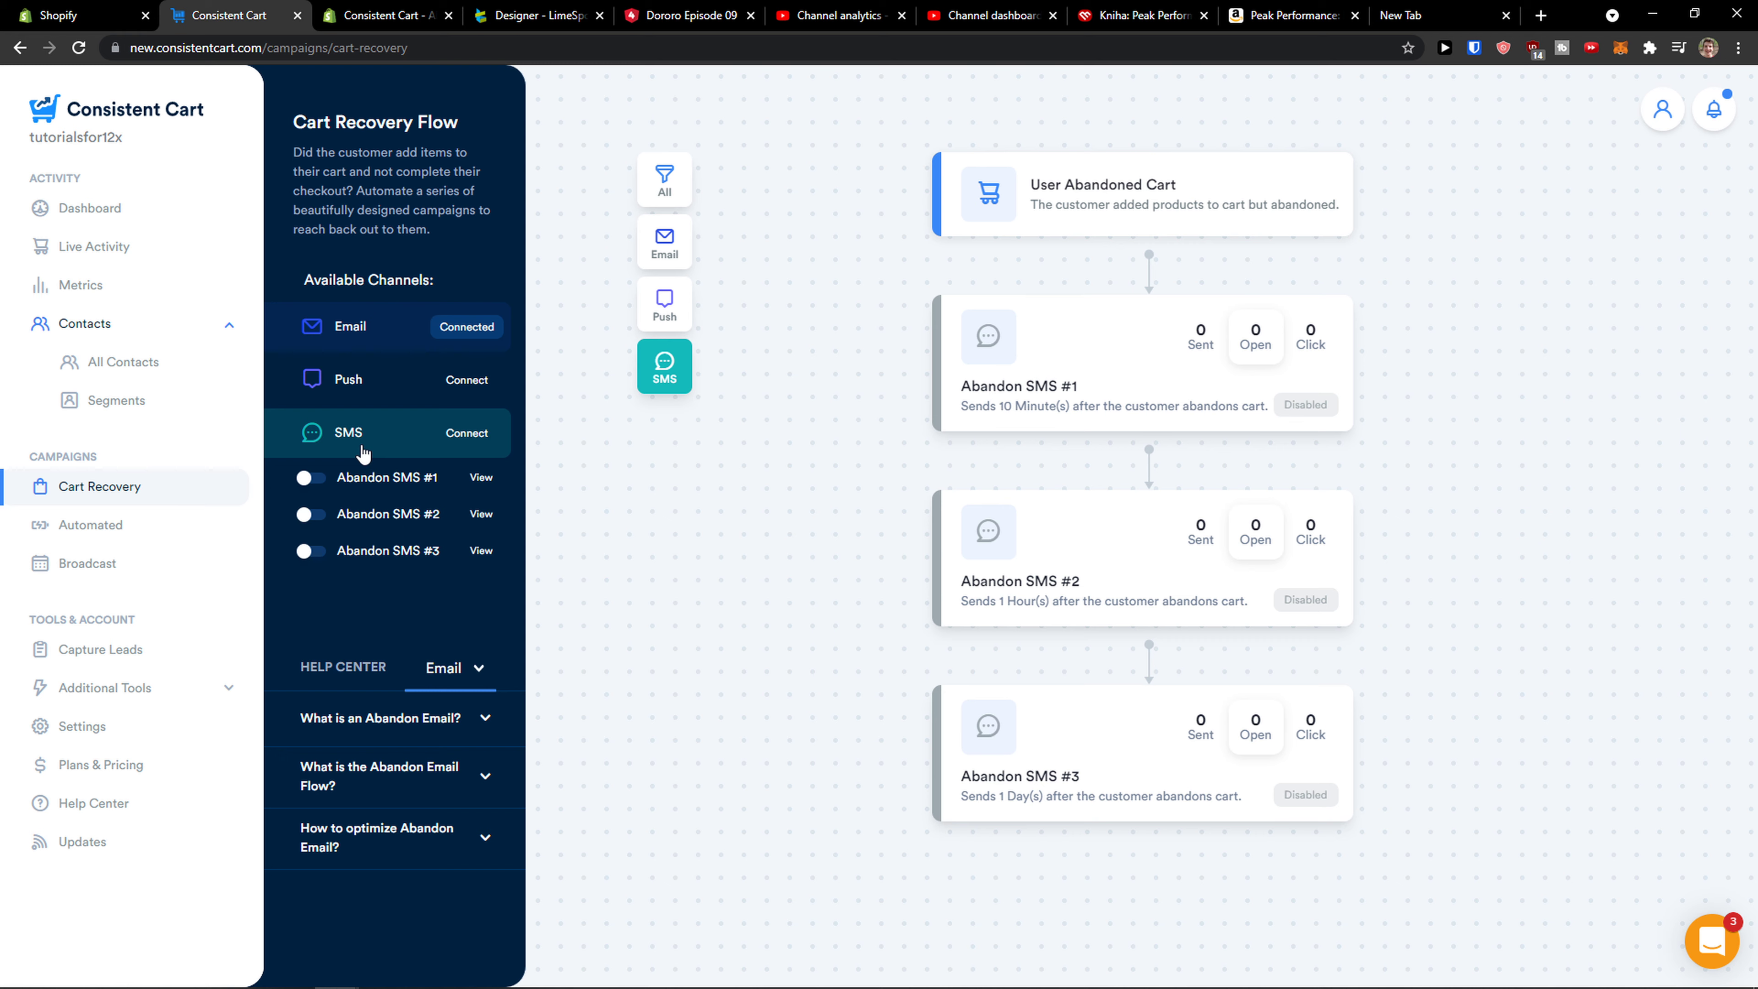
click(379, 332)
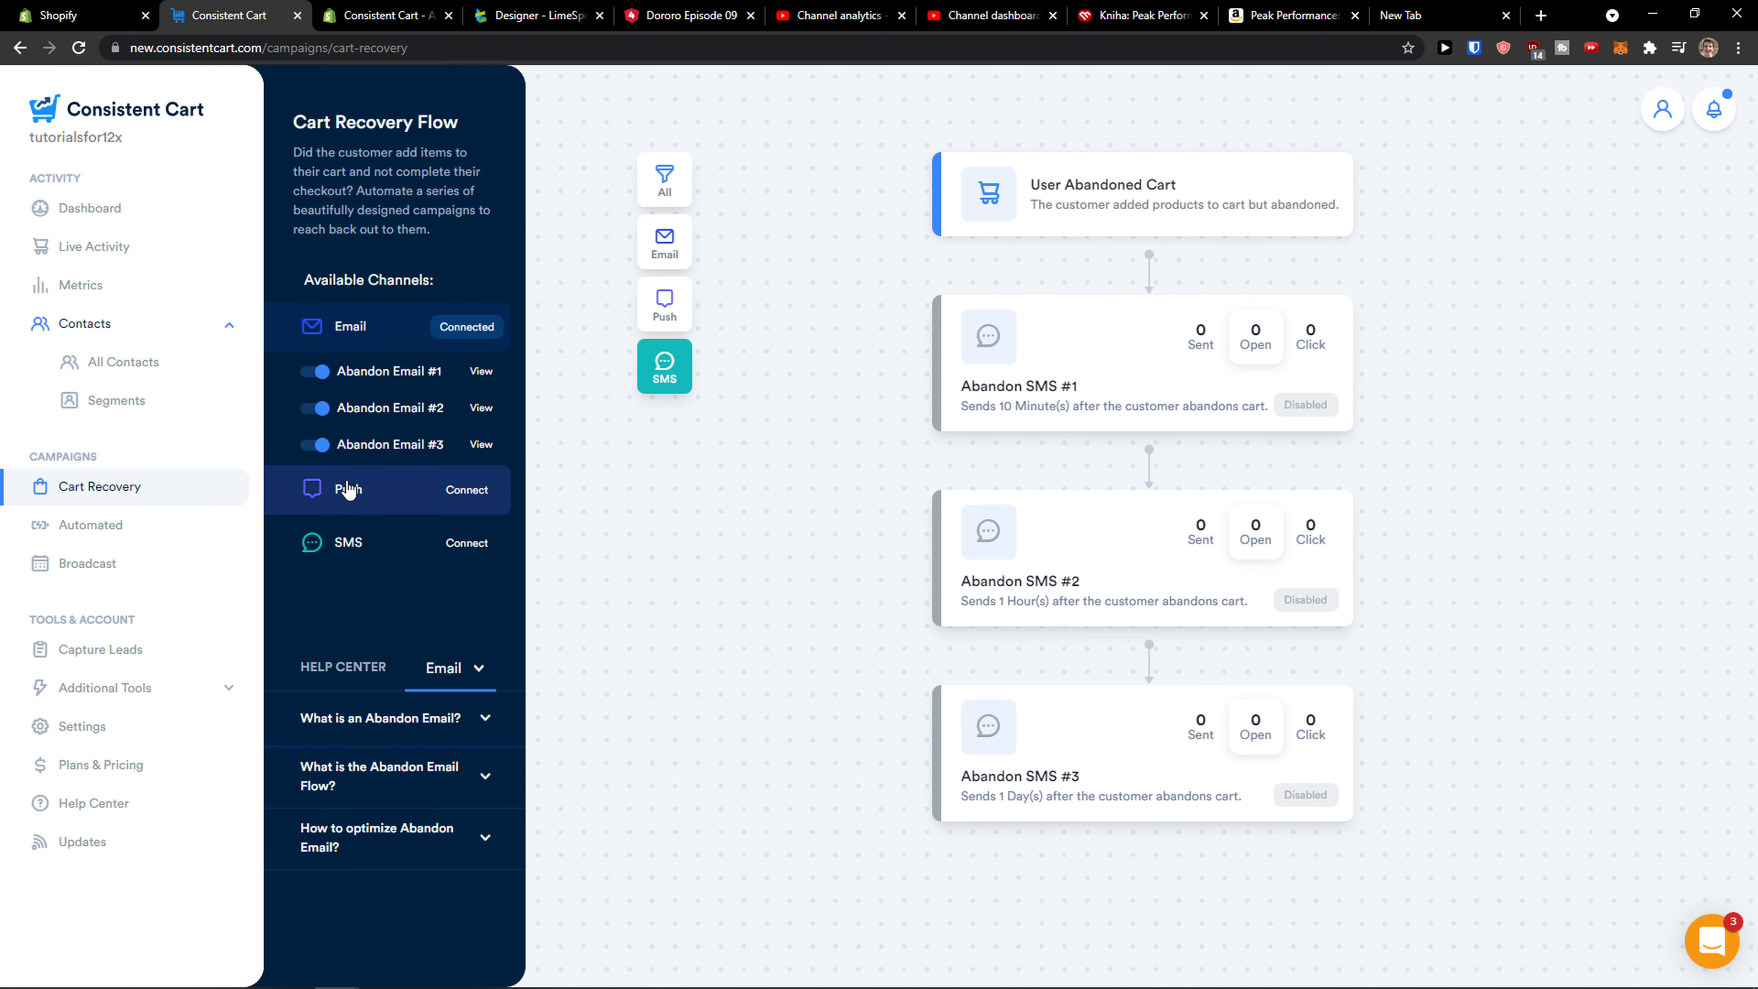
click(345, 488)
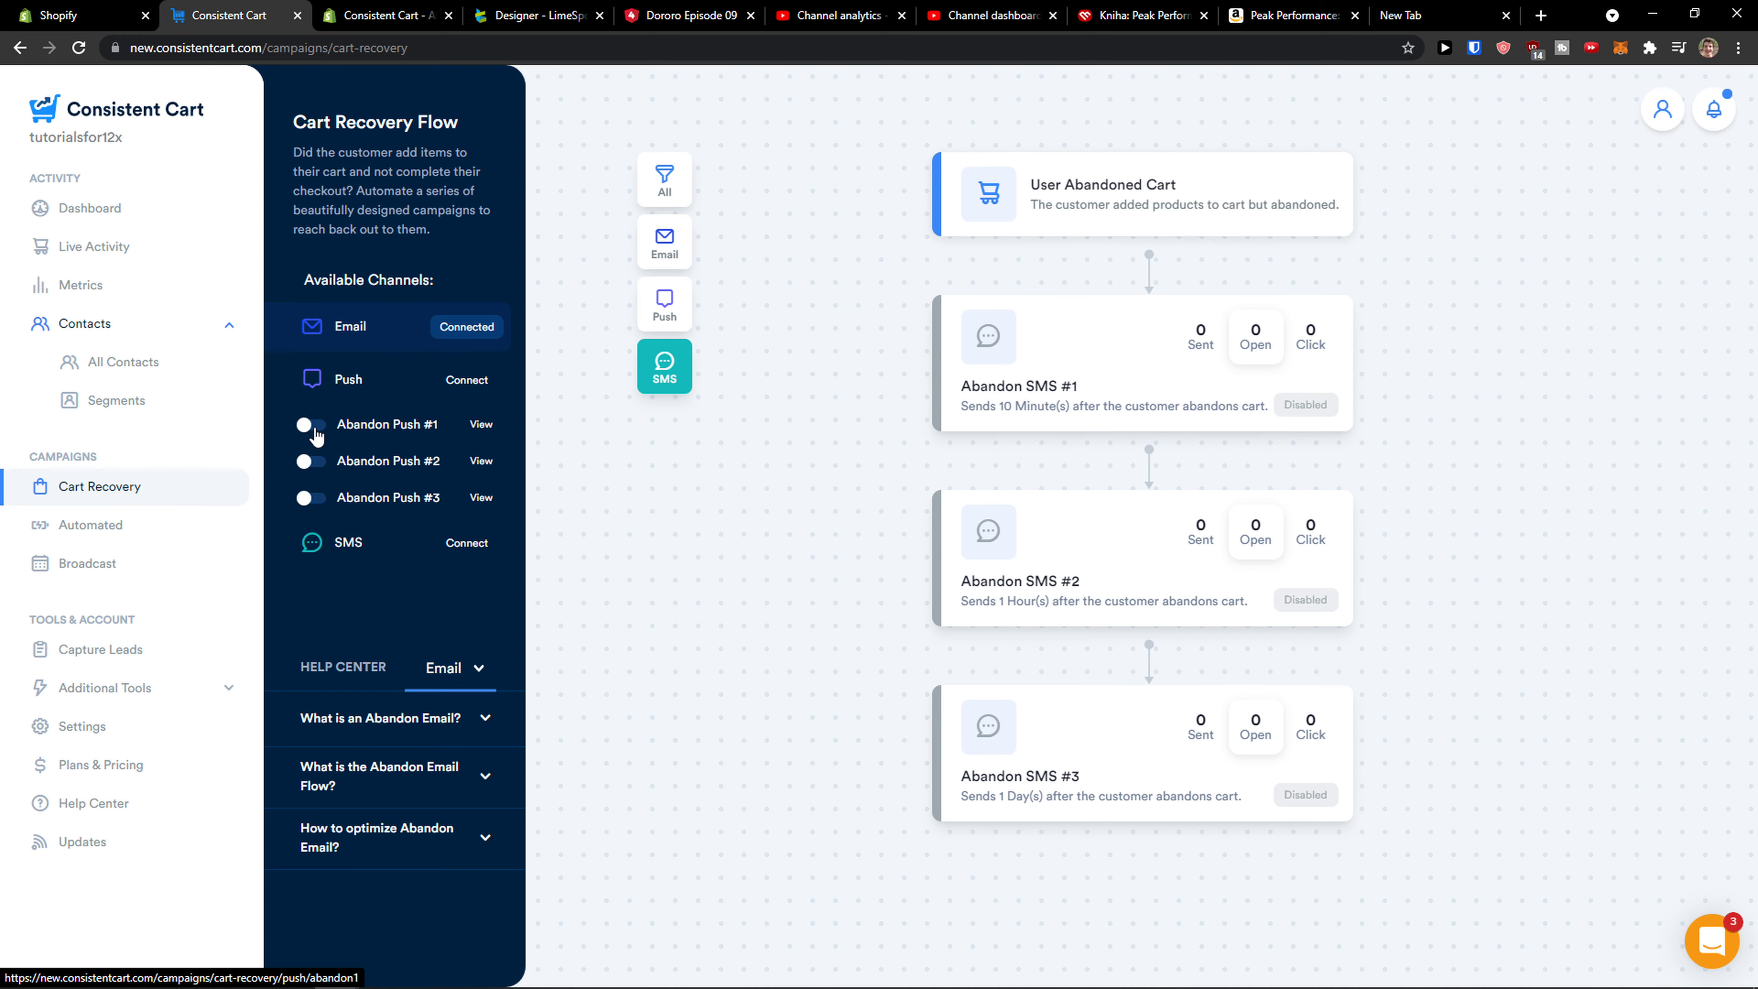
Step: Open Abandon Push #1, preview the notification for Mac, Android and Windows, and switch it to editing
click(366, 433)
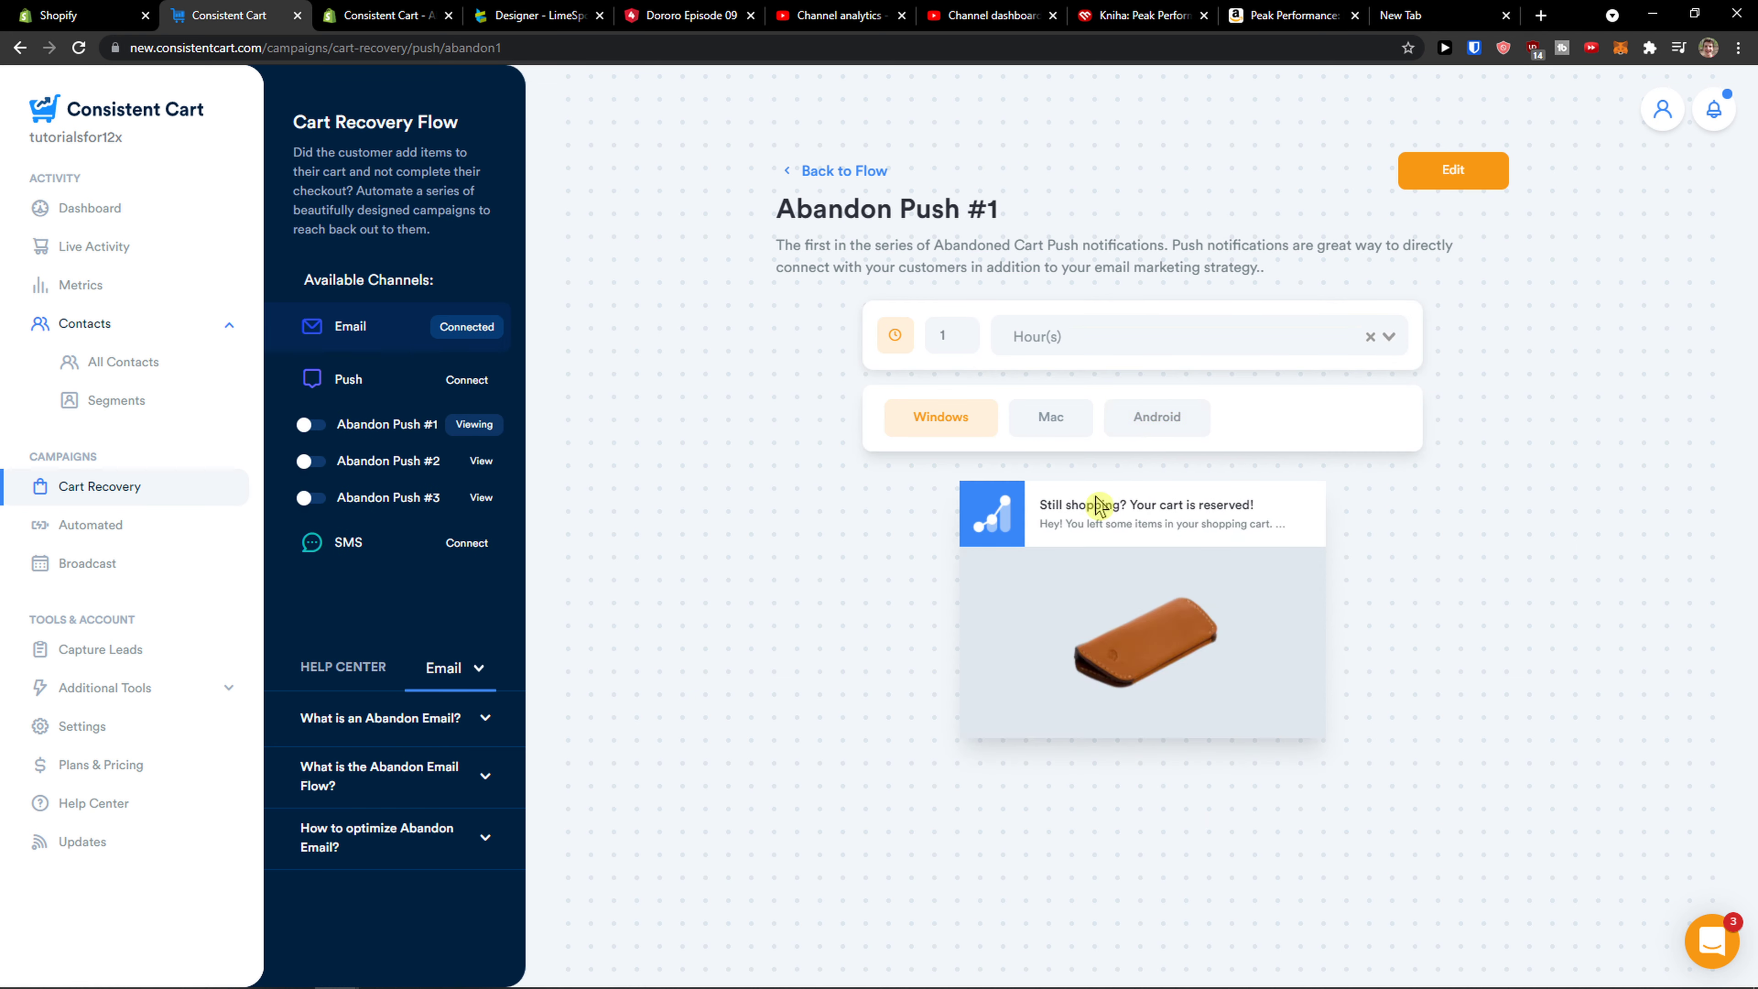
click(1051, 420)
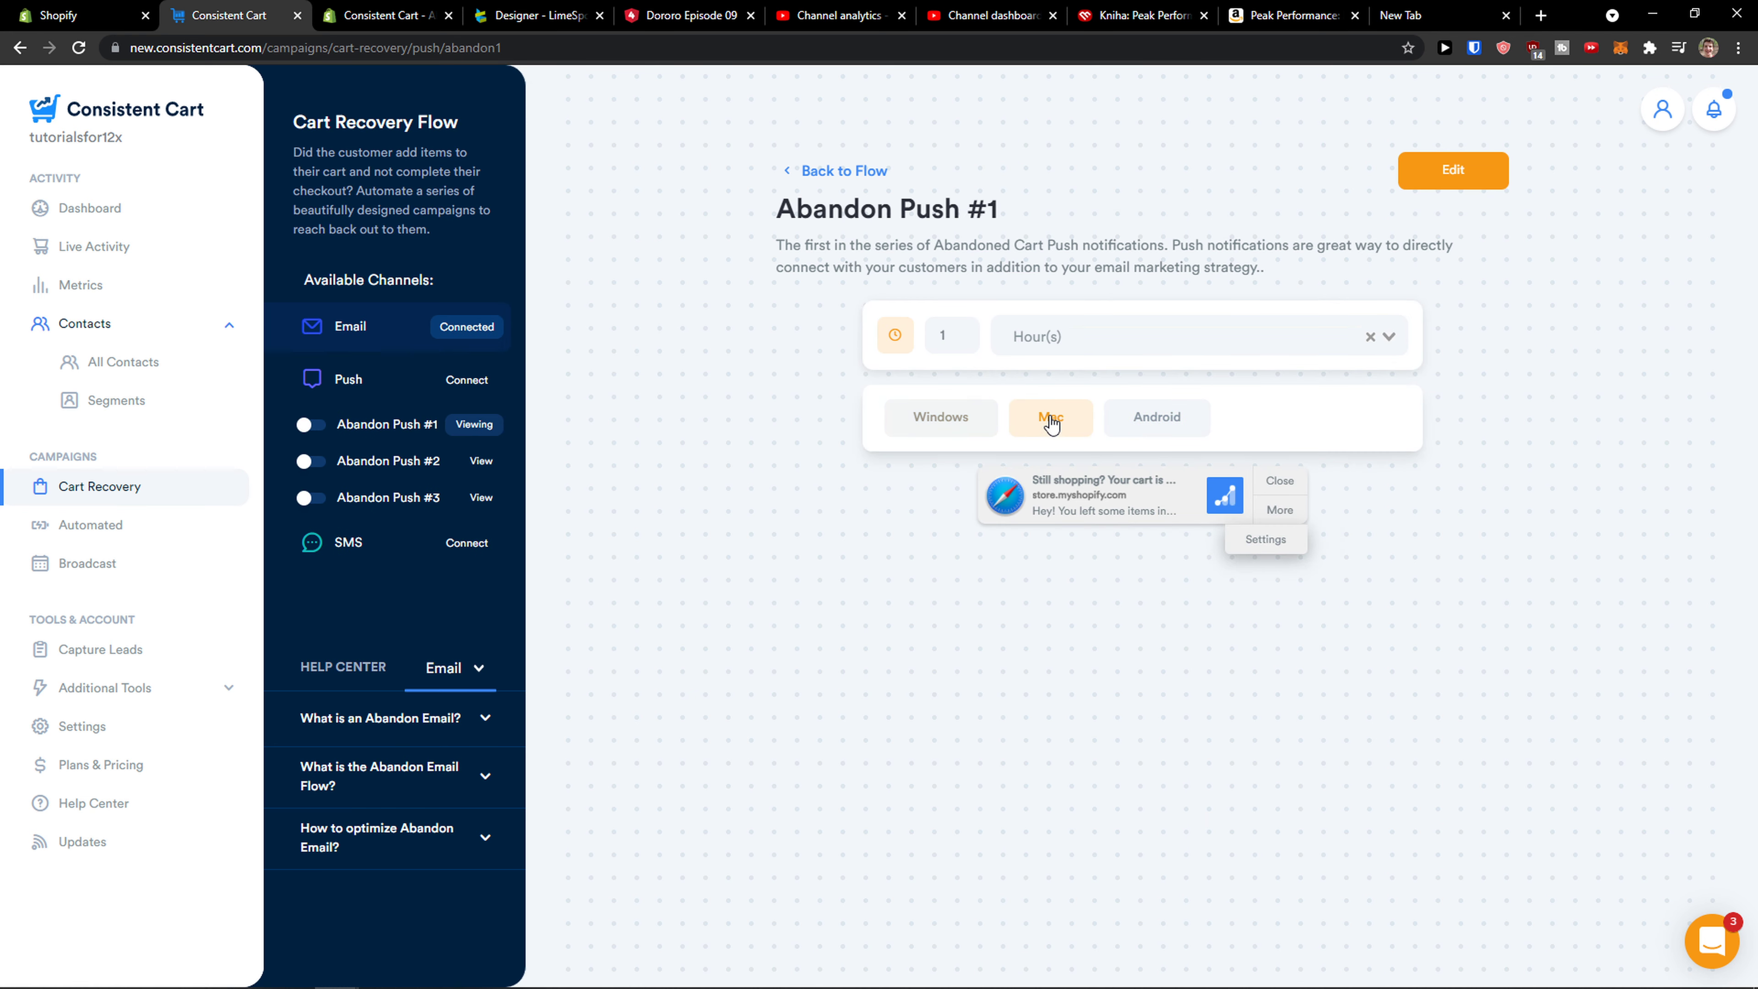
click(1140, 428)
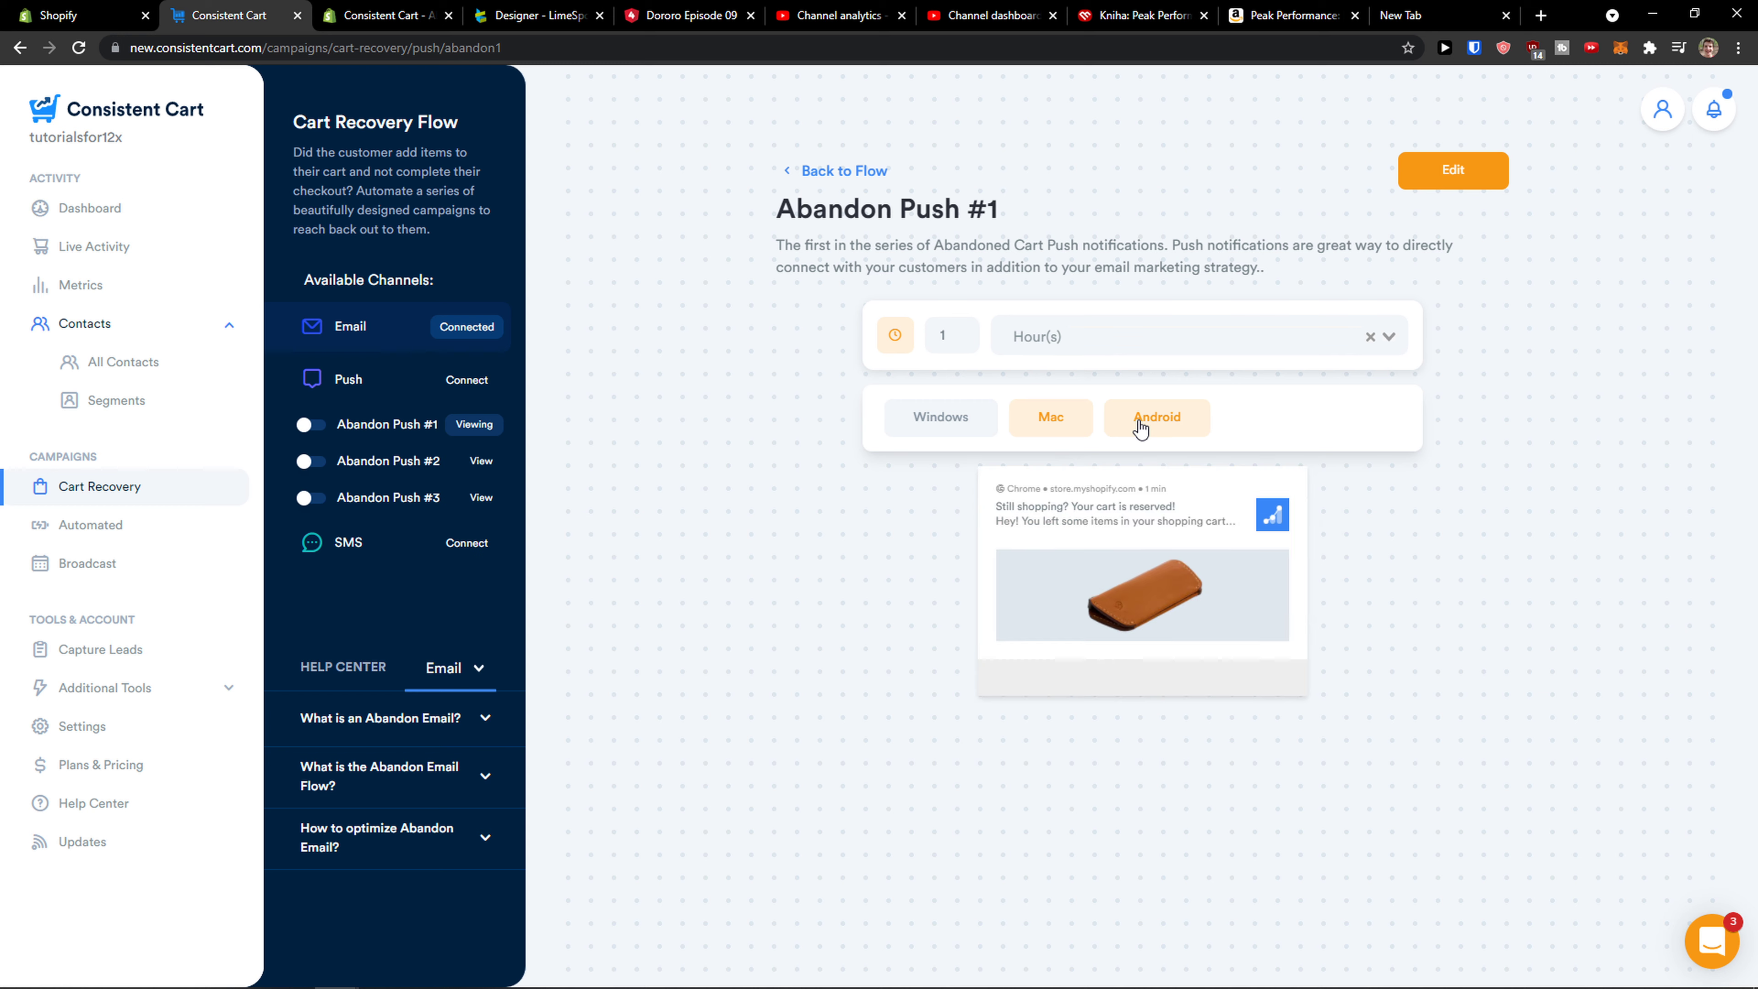
click(968, 422)
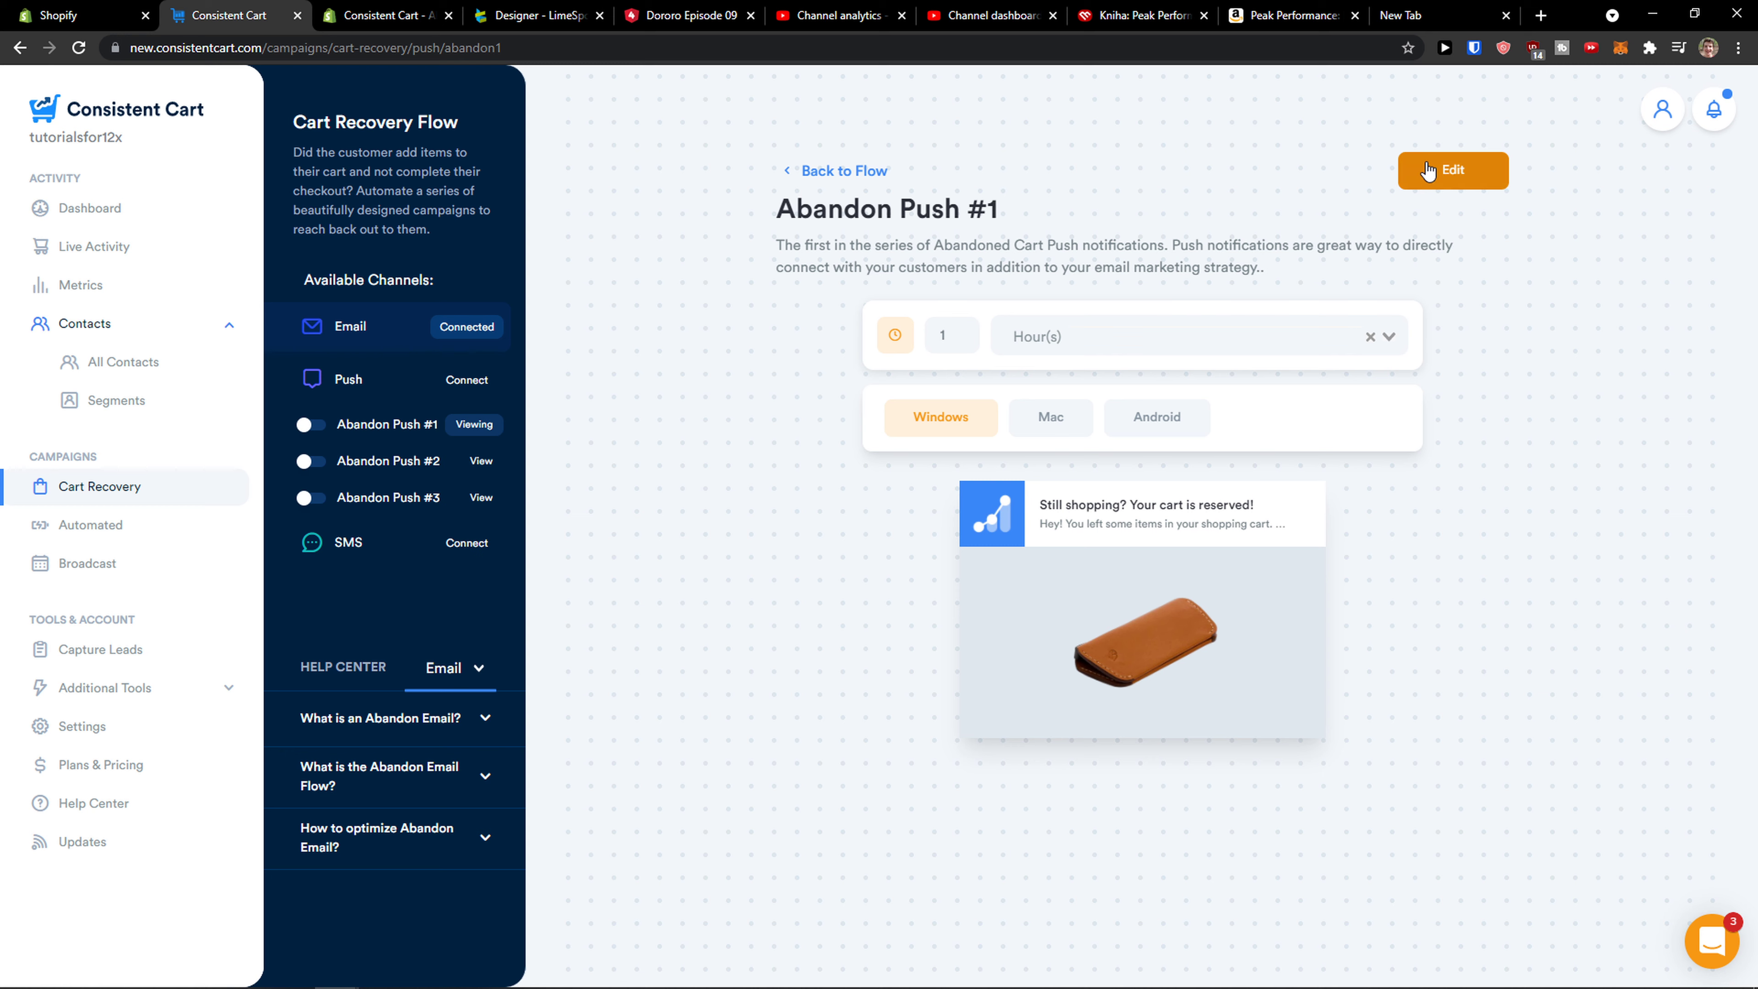
click(1428, 169)
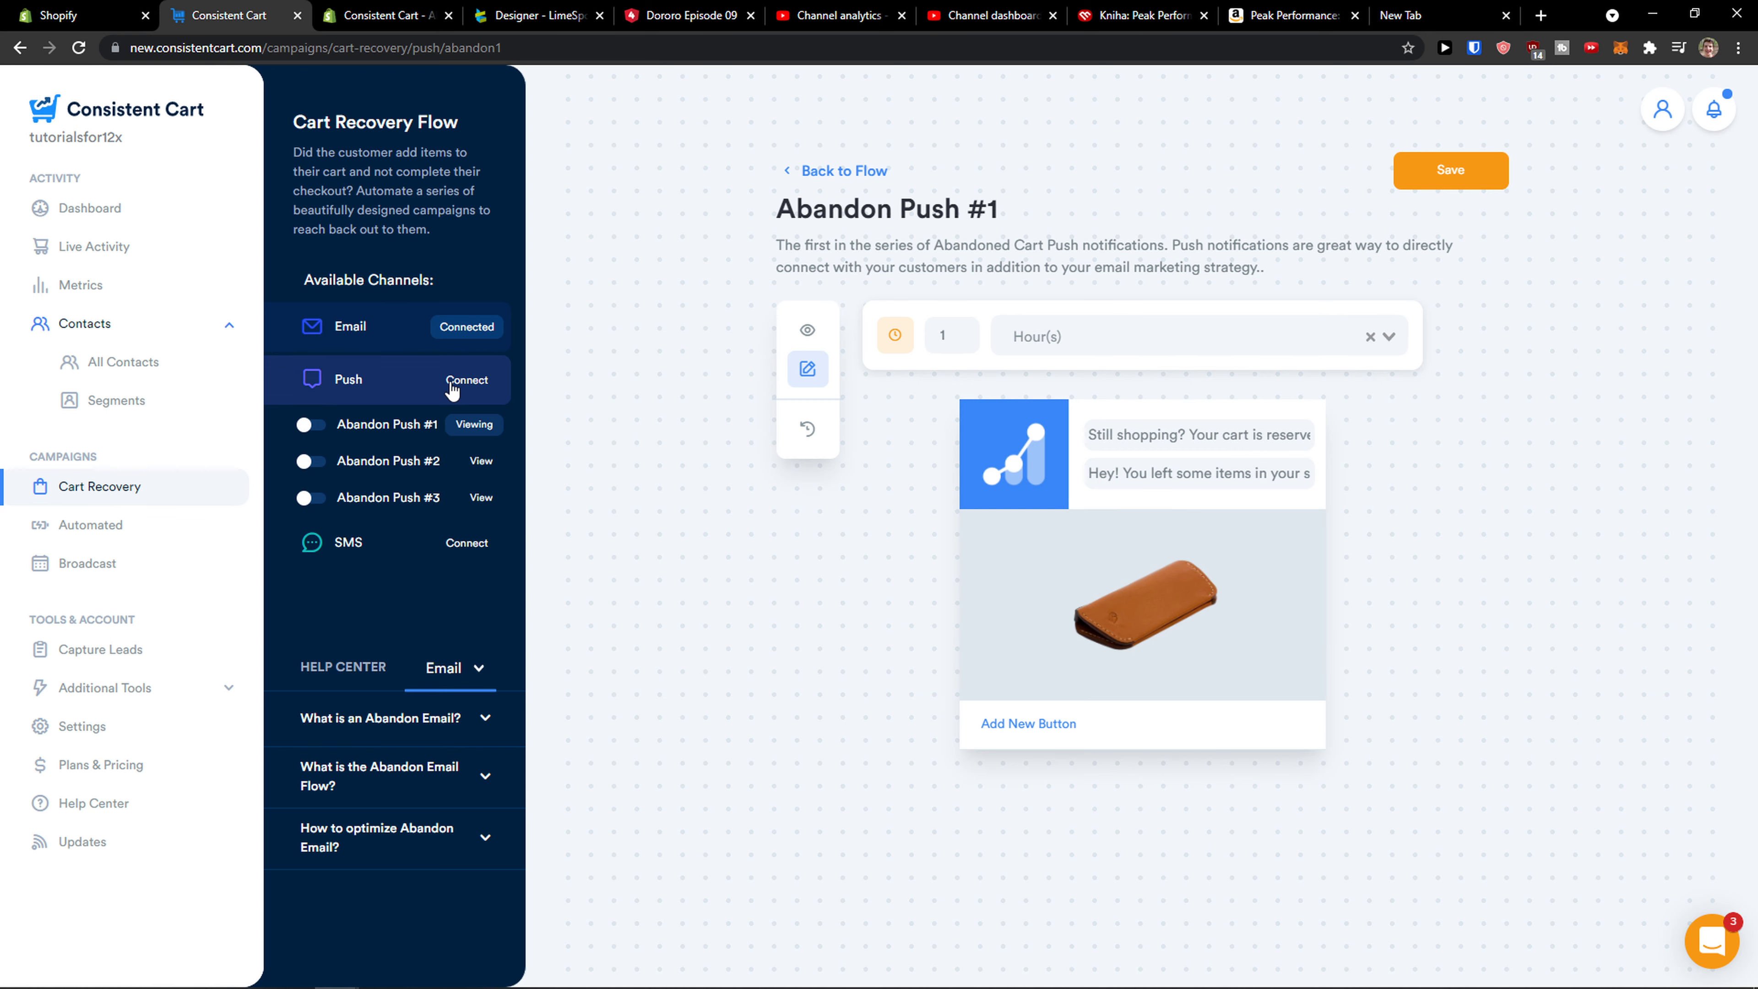
Step: Open an abandoned cart SMS message, try to run the TCPA & CTIA compliance status check, and dismiss the compliance dialog
click(371, 541)
click(377, 489)
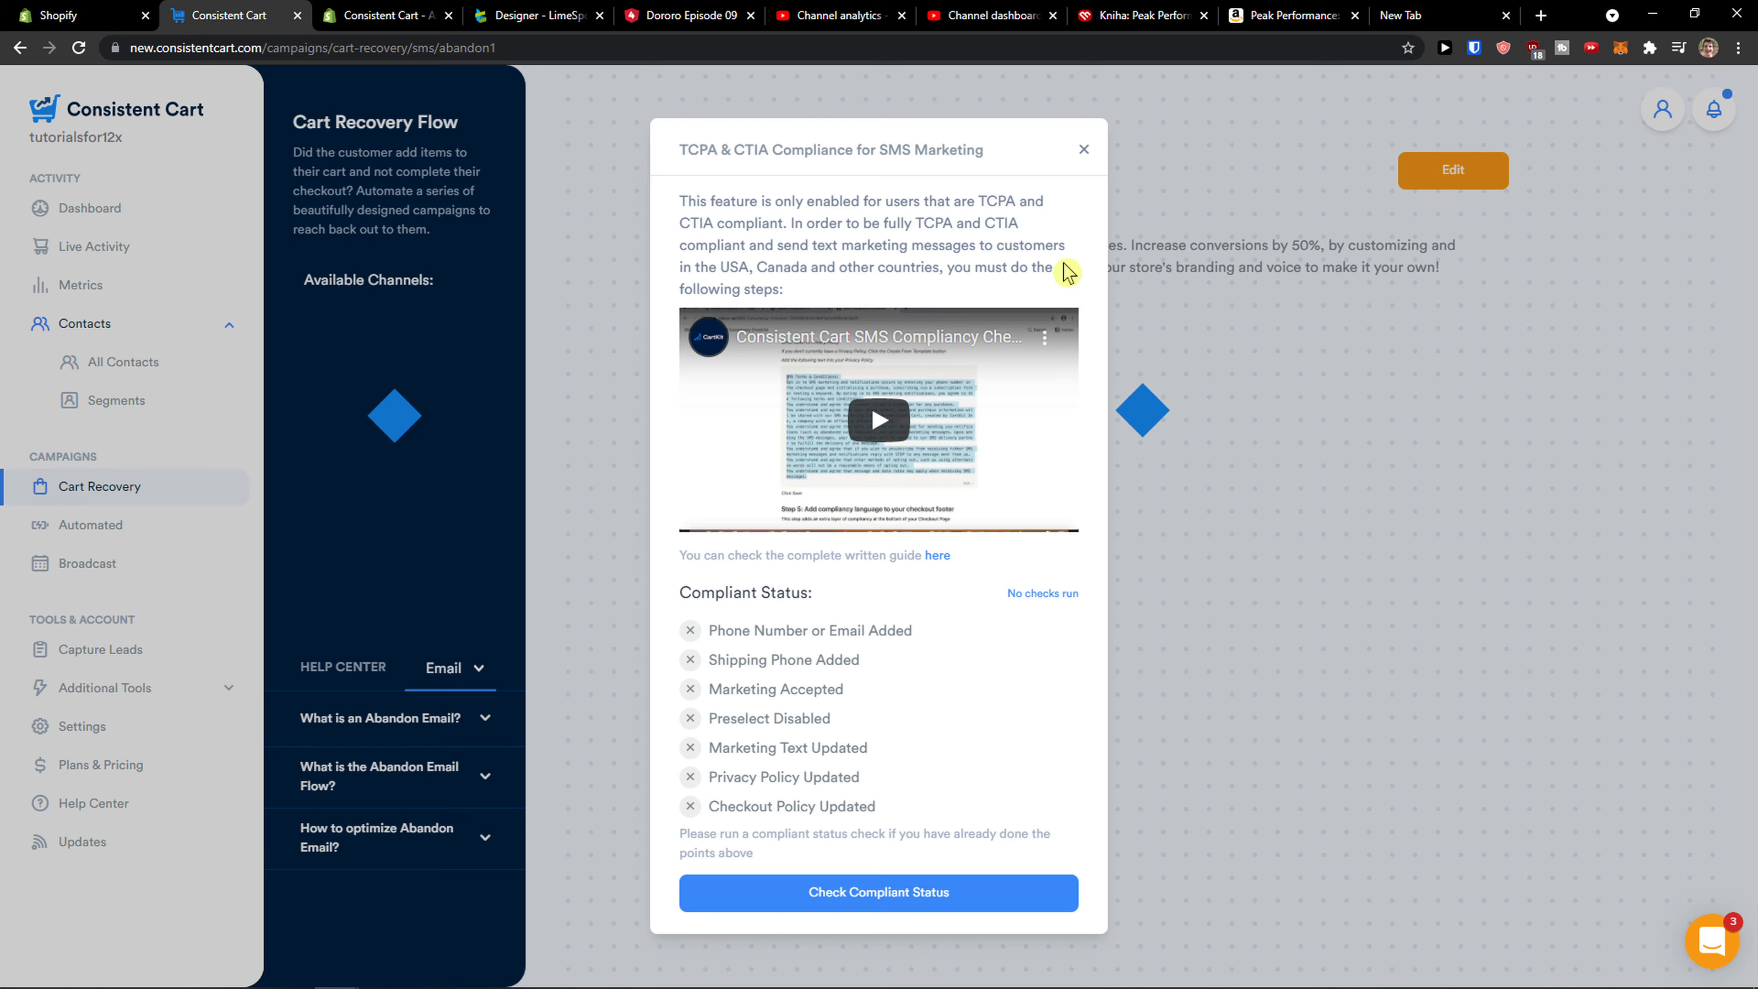
click(870, 887)
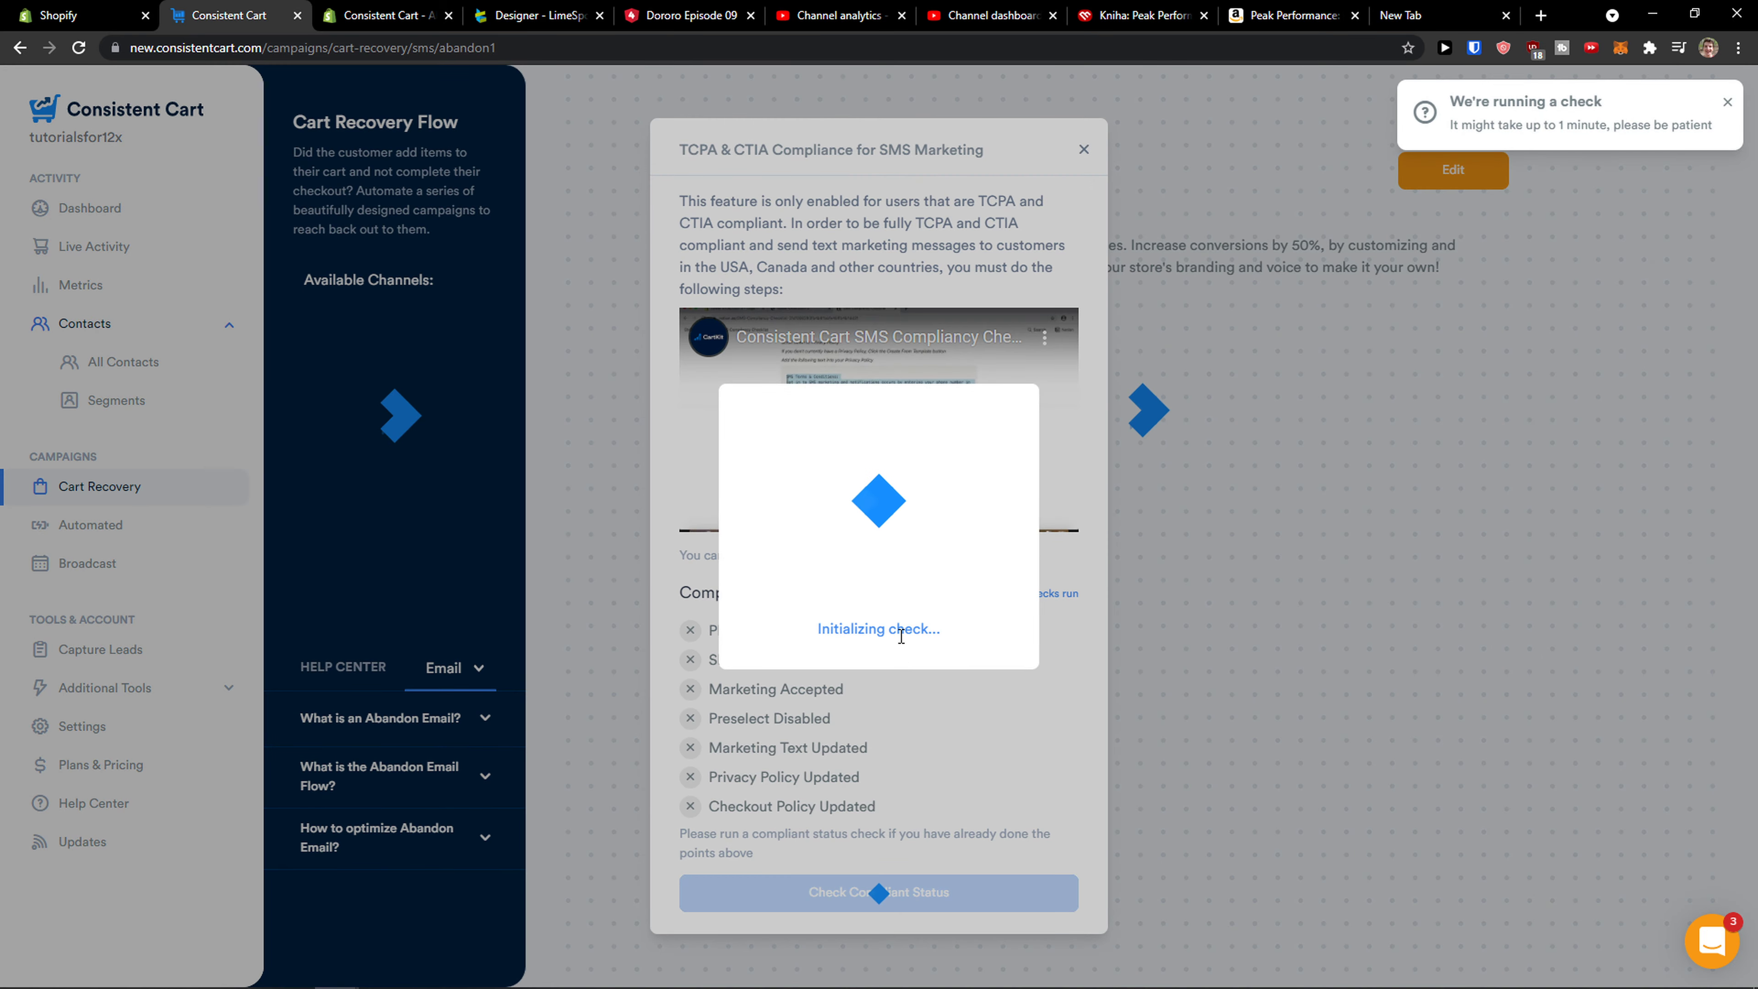
click(1726, 106)
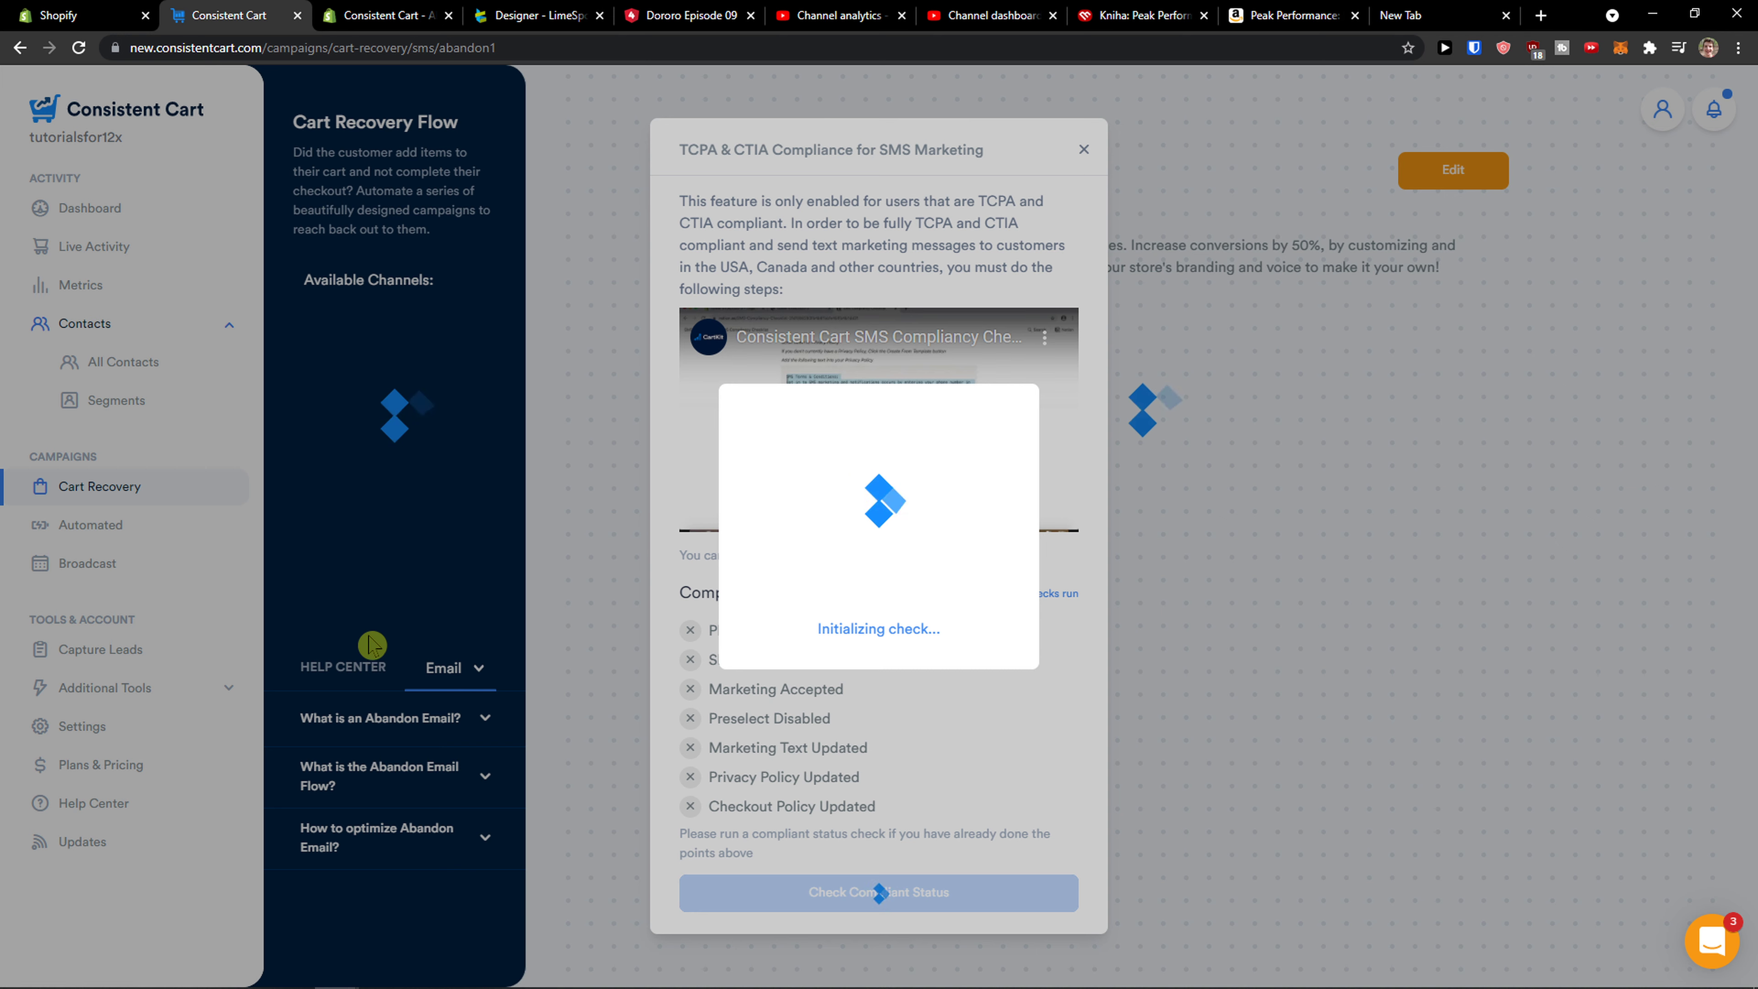
click(79, 48)
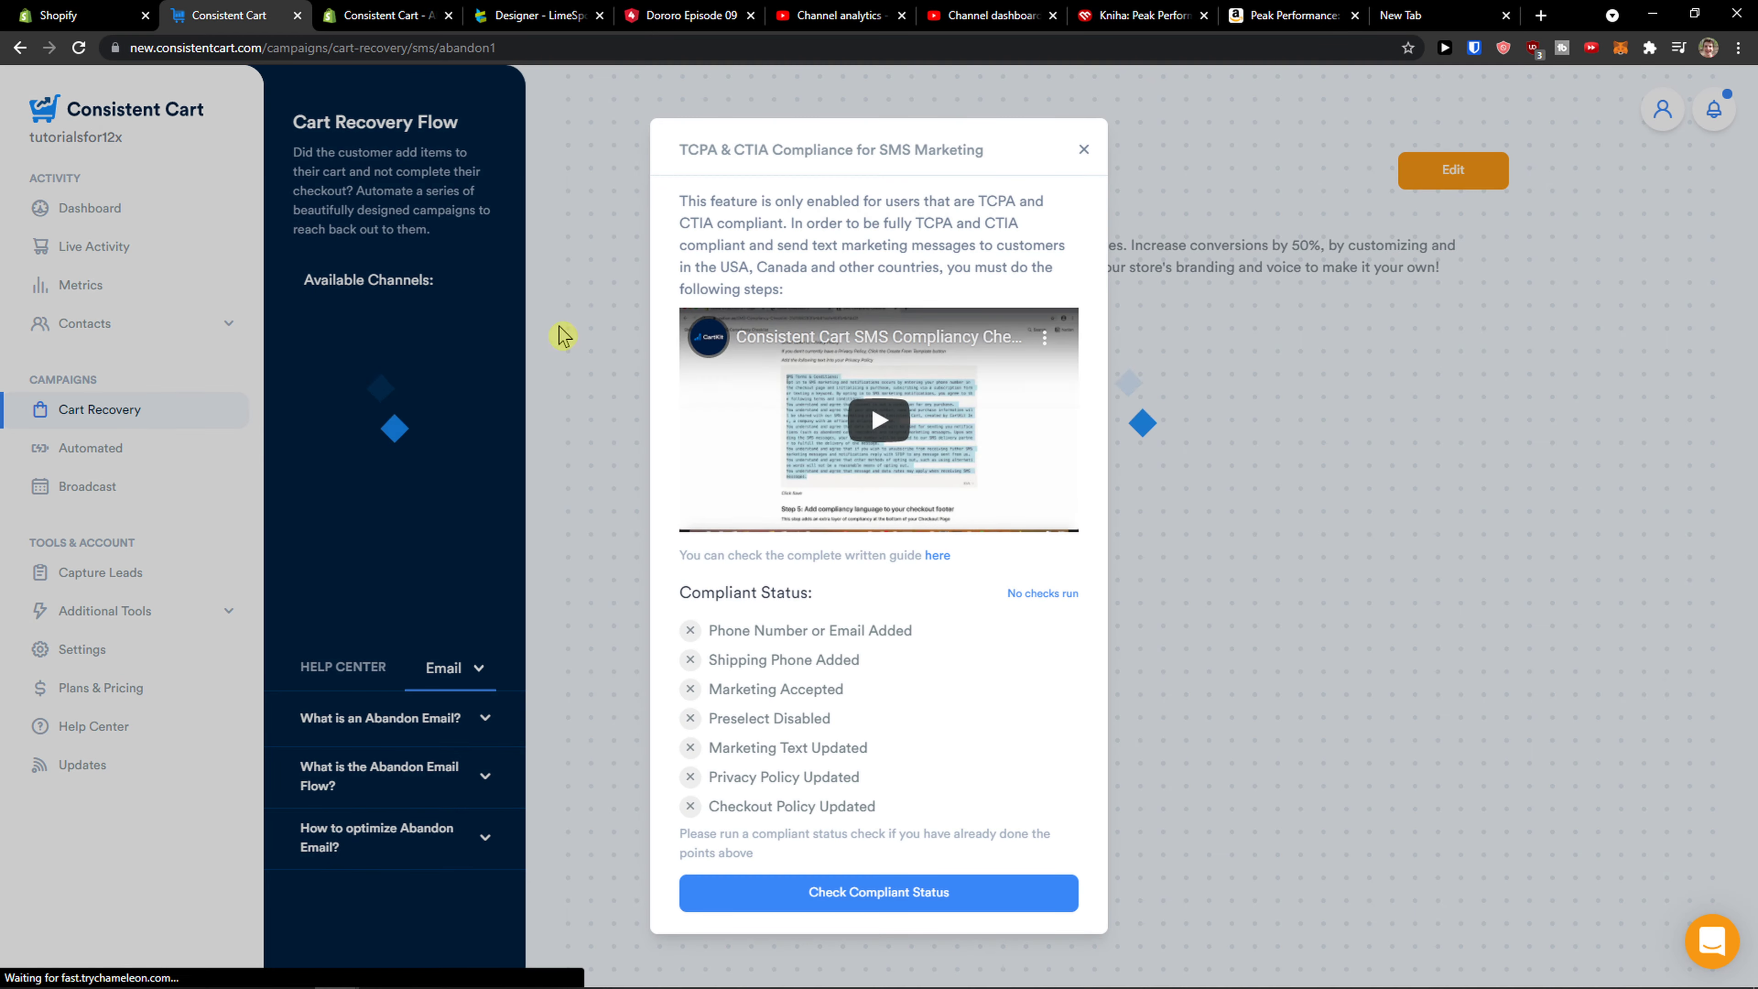
click(1086, 148)
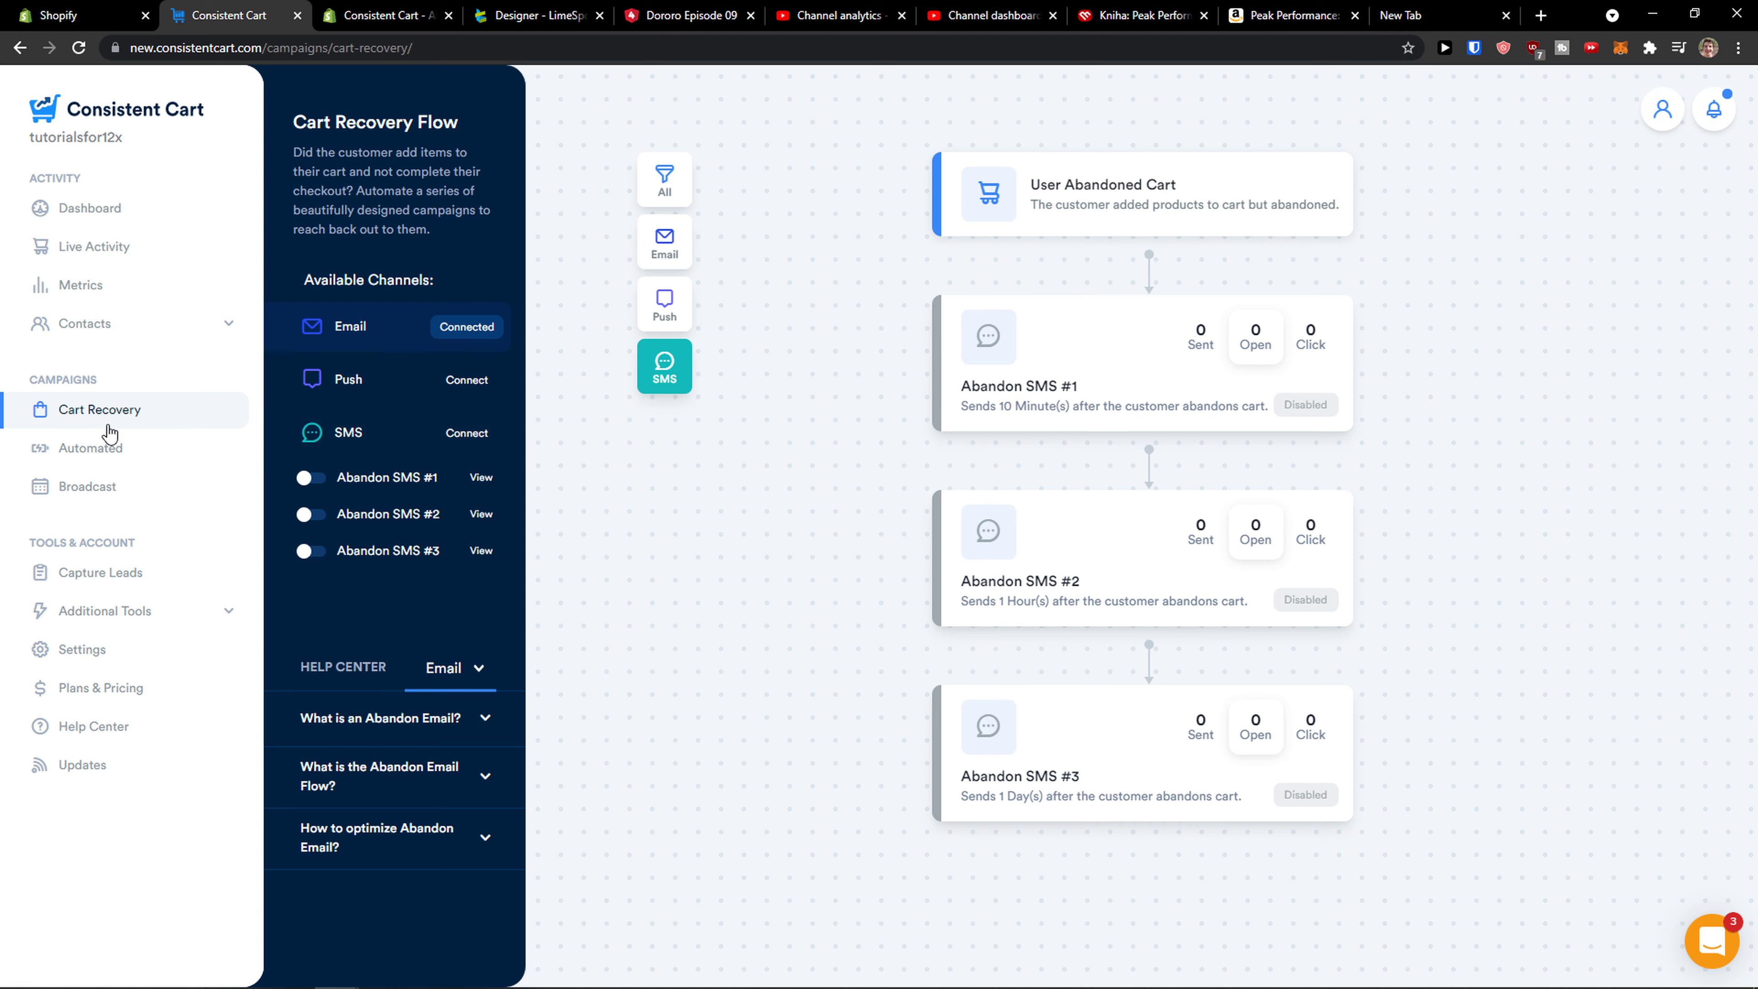
Step: Open the automated campaigns and look through the available prebuilt messages
click(108, 438)
scroll(523, 429, down, 1)
scroll(523, 430, up, 1)
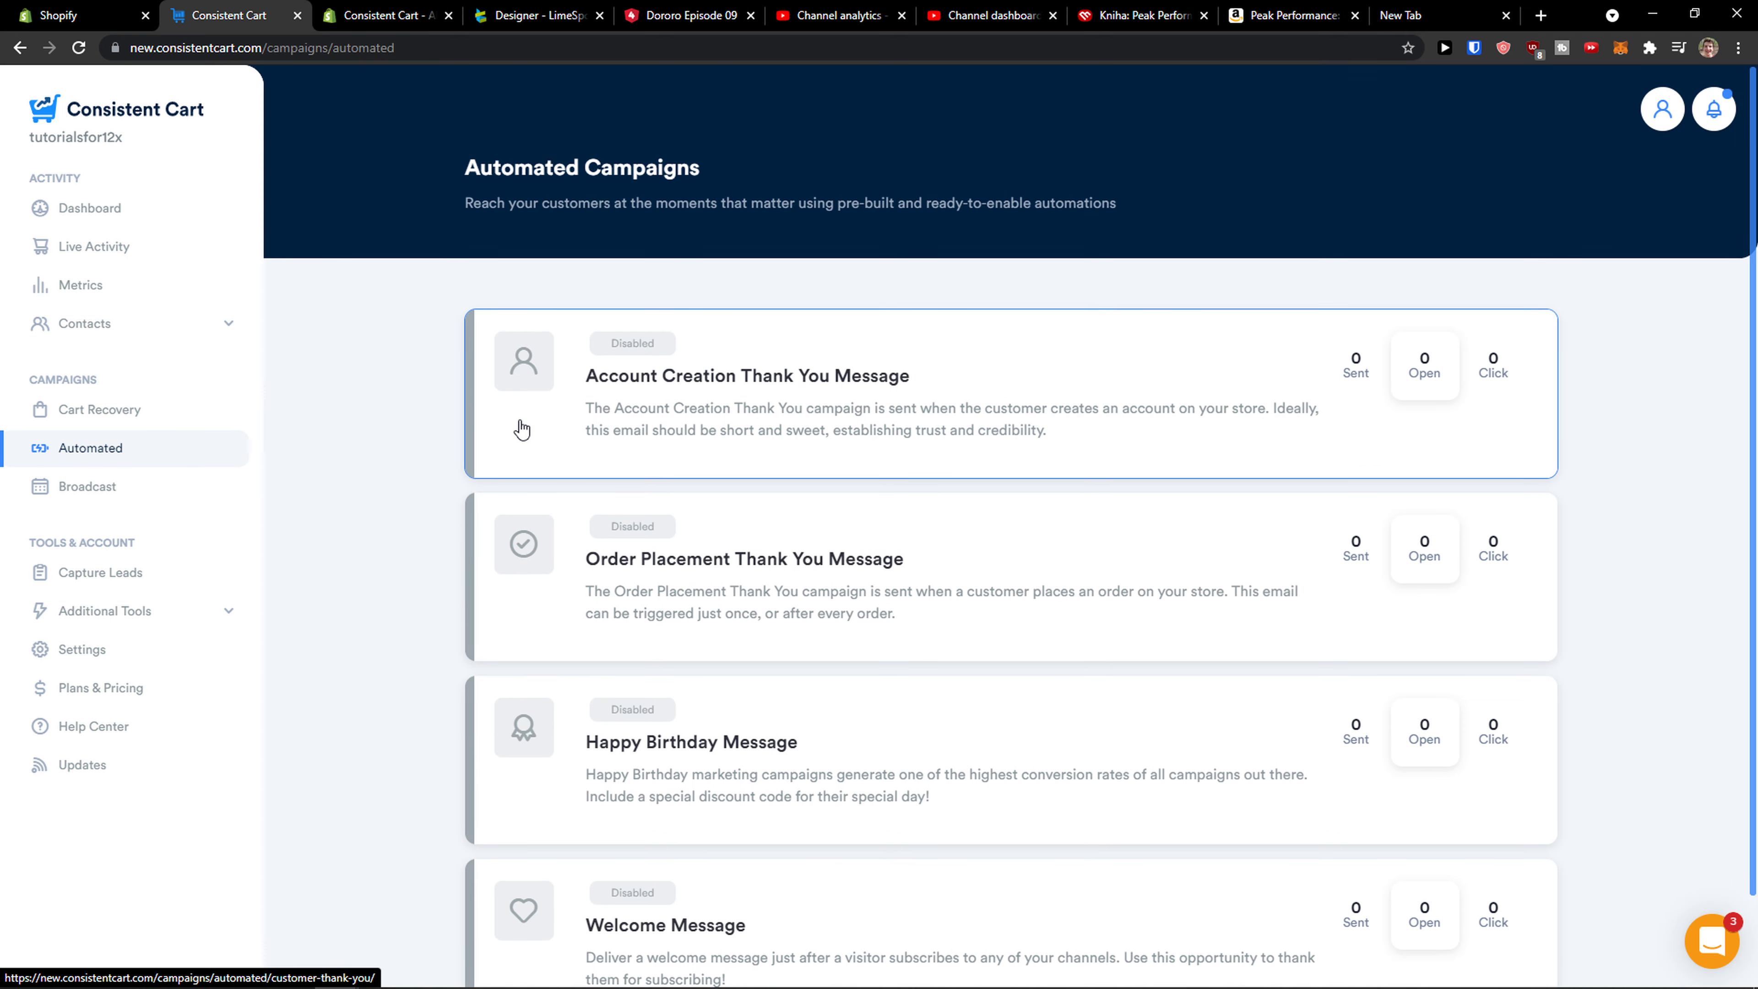
scroll(522, 429, down, 1)
scroll(522, 429, up, 1)
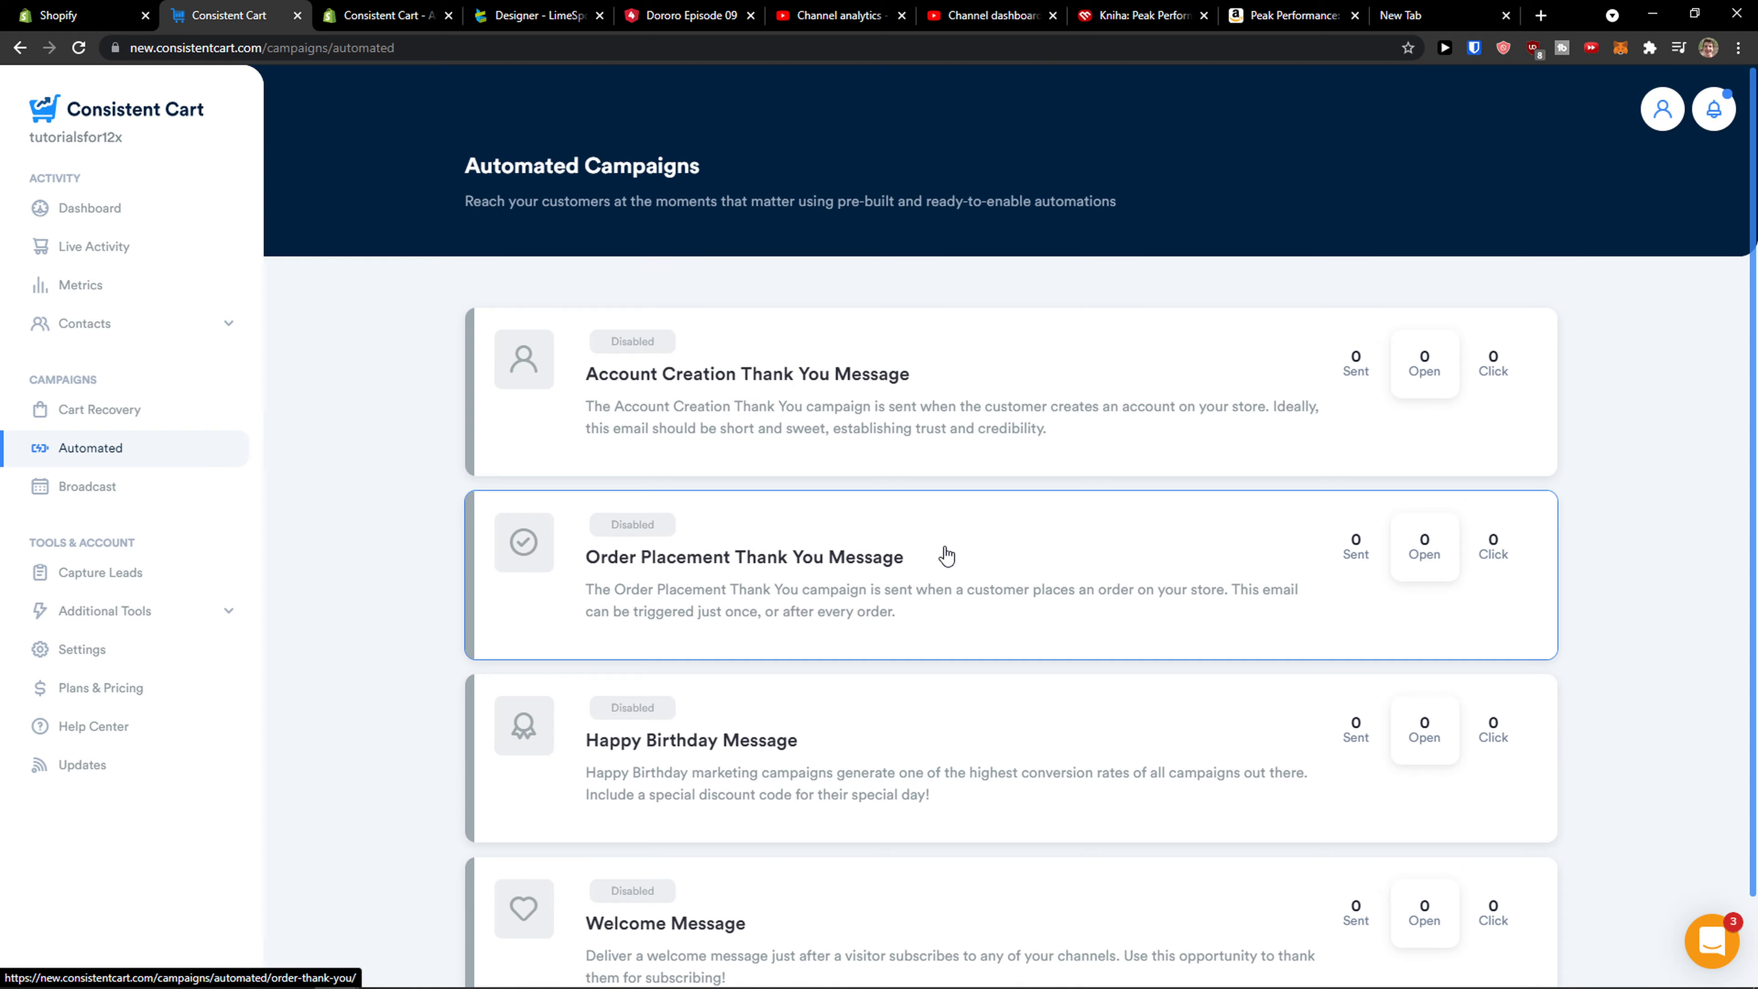
scroll(942, 554, down, 1)
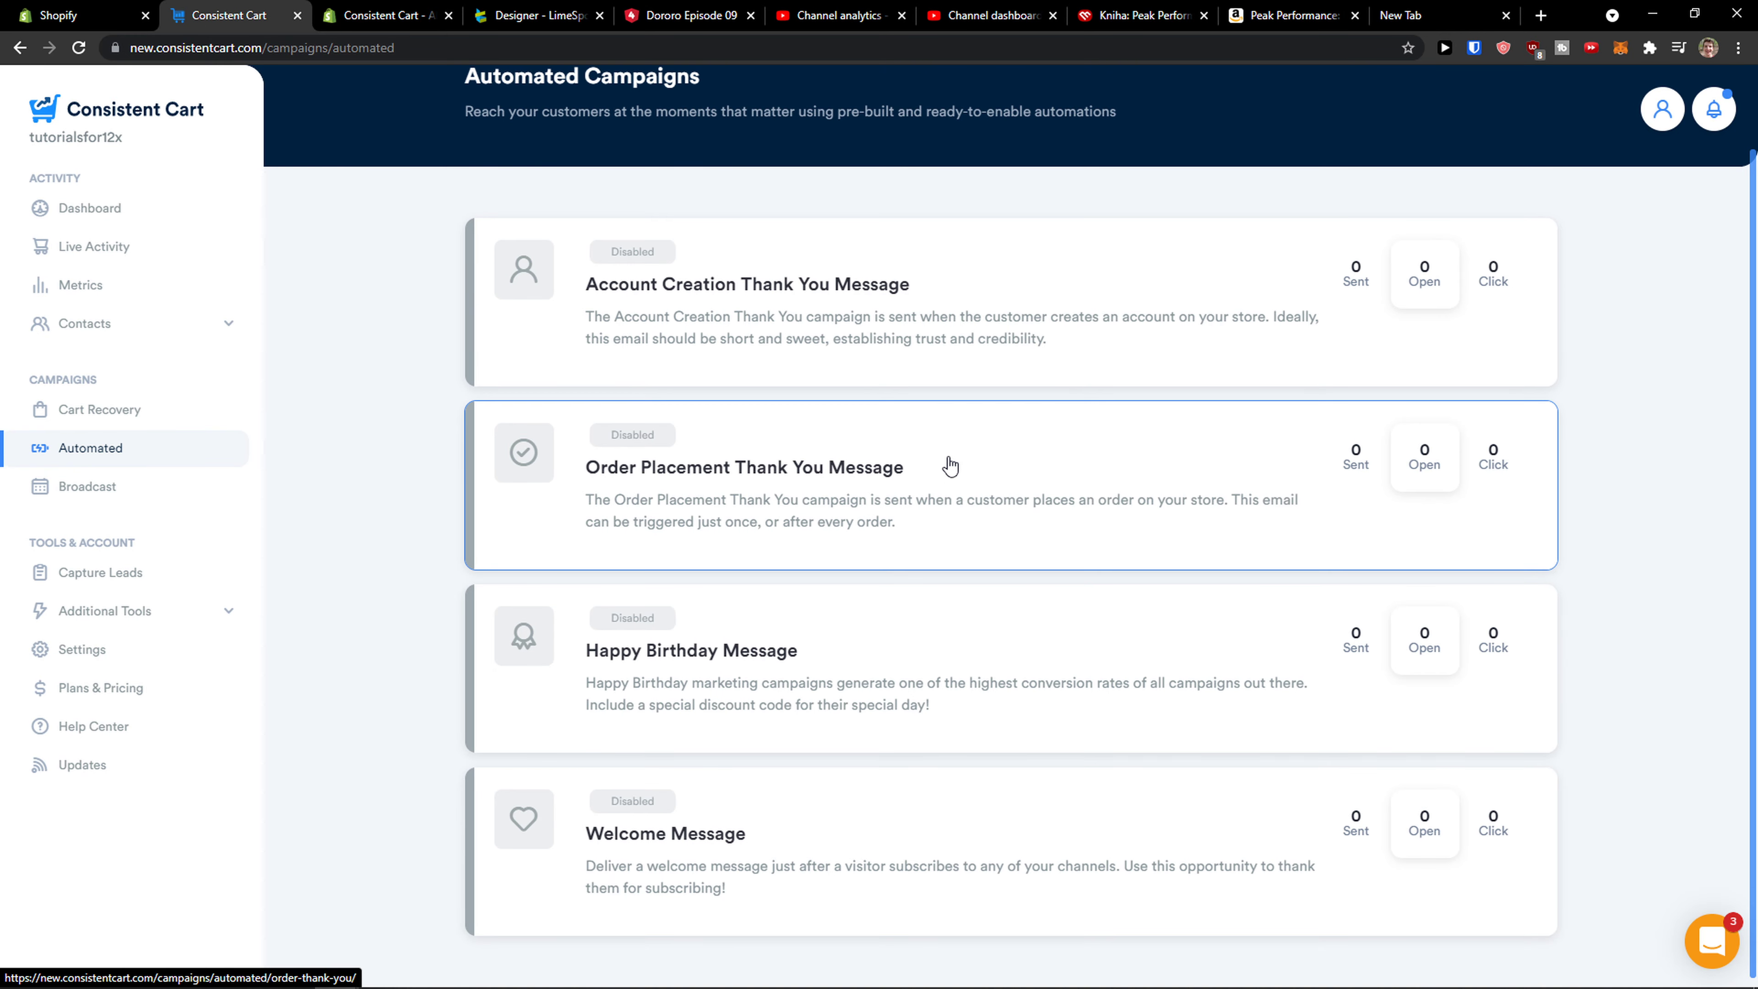
Step: Examine the Order Placement Thank You Message sequence, including its delays, email and SMS, and return to the automated campaigns
click(949, 466)
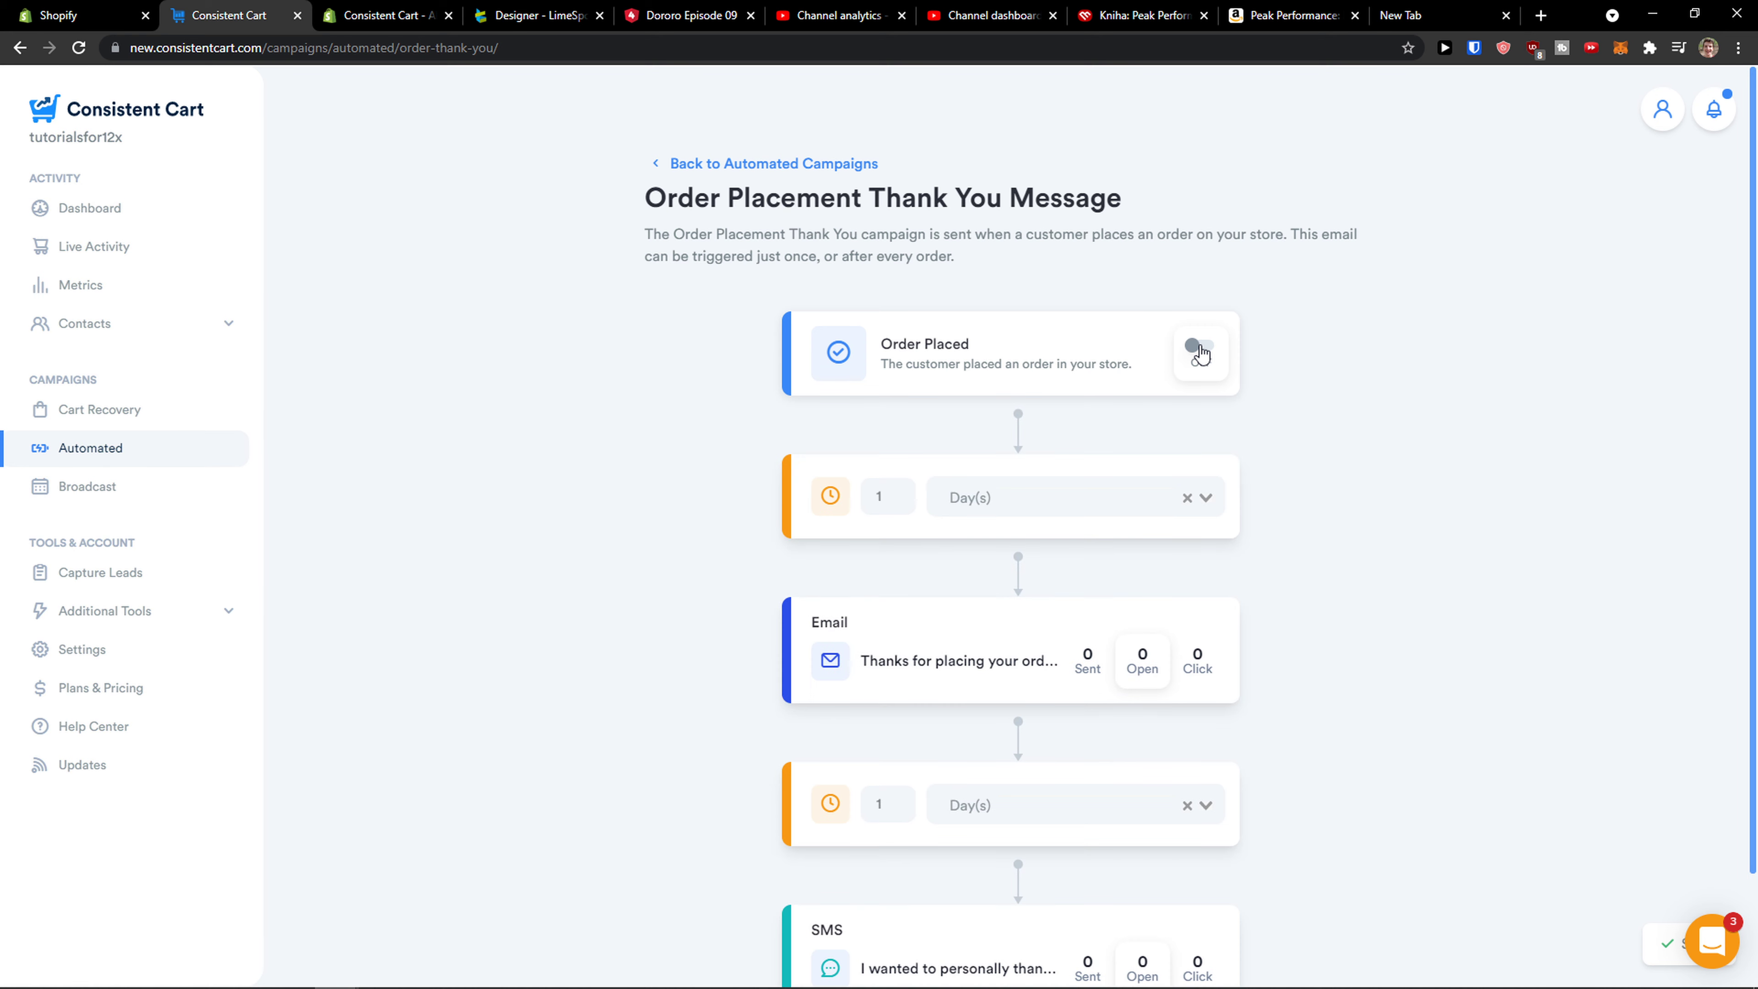
scroll(1031, 374, down, 2)
scroll(1022, 378, up, 1)
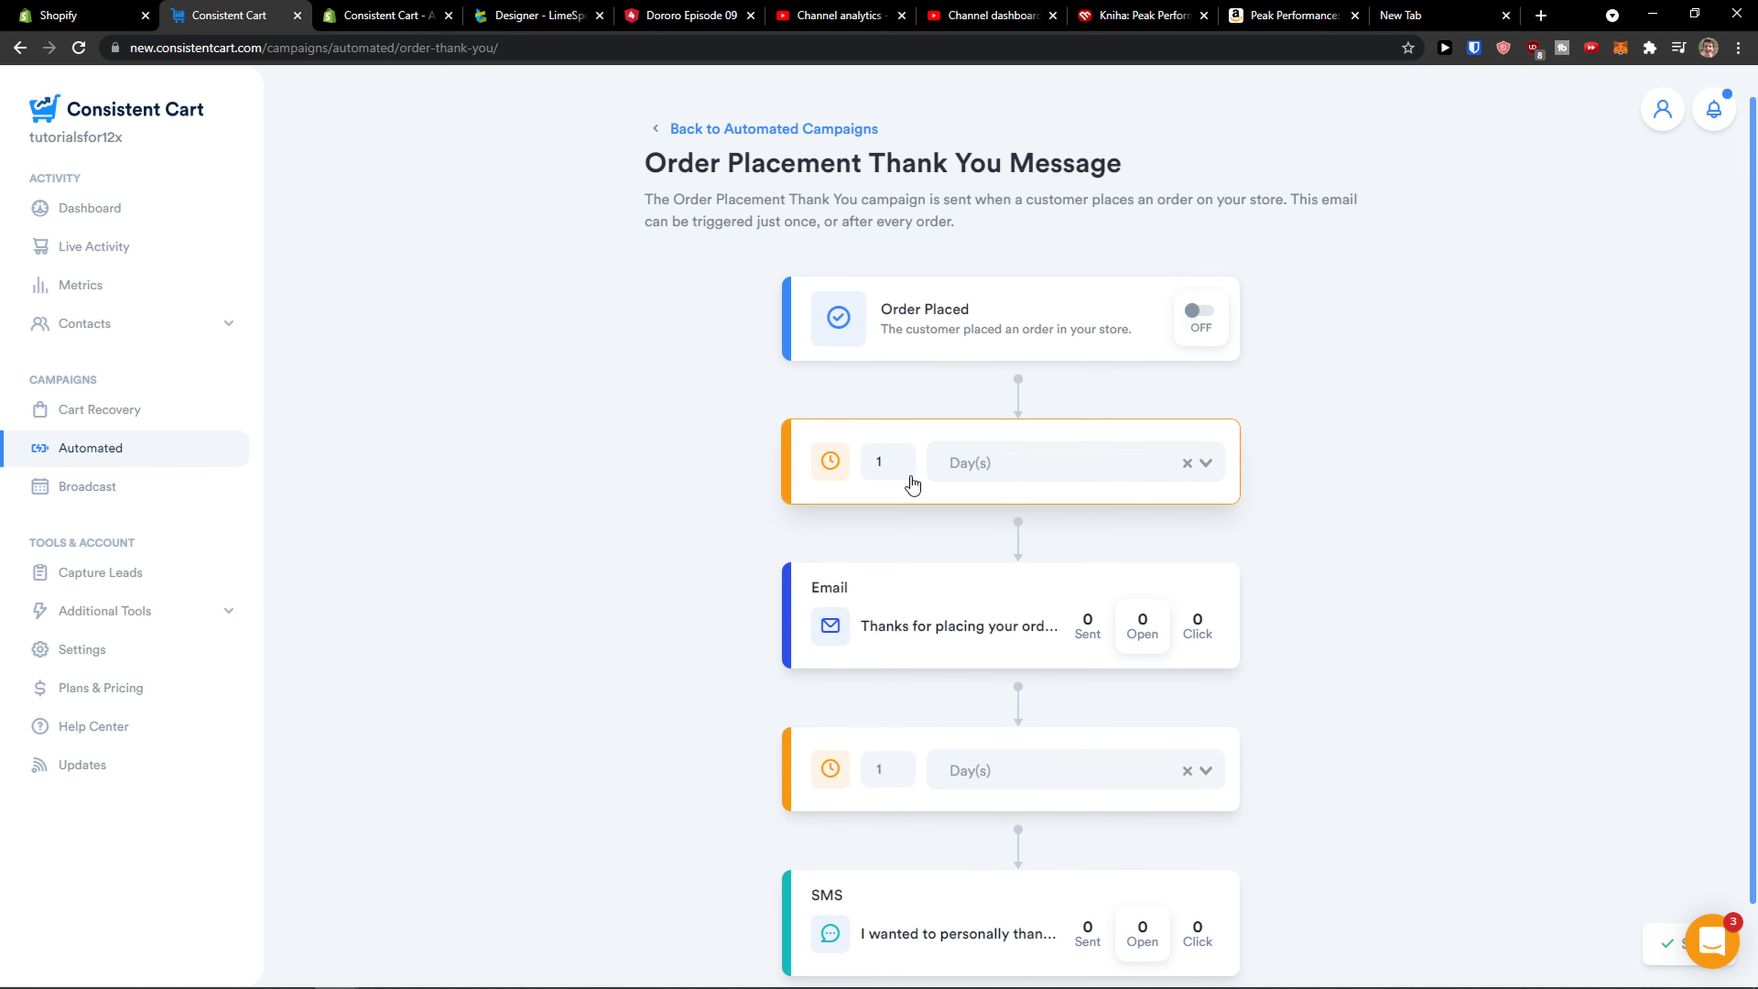
scroll(929, 485, down, 1)
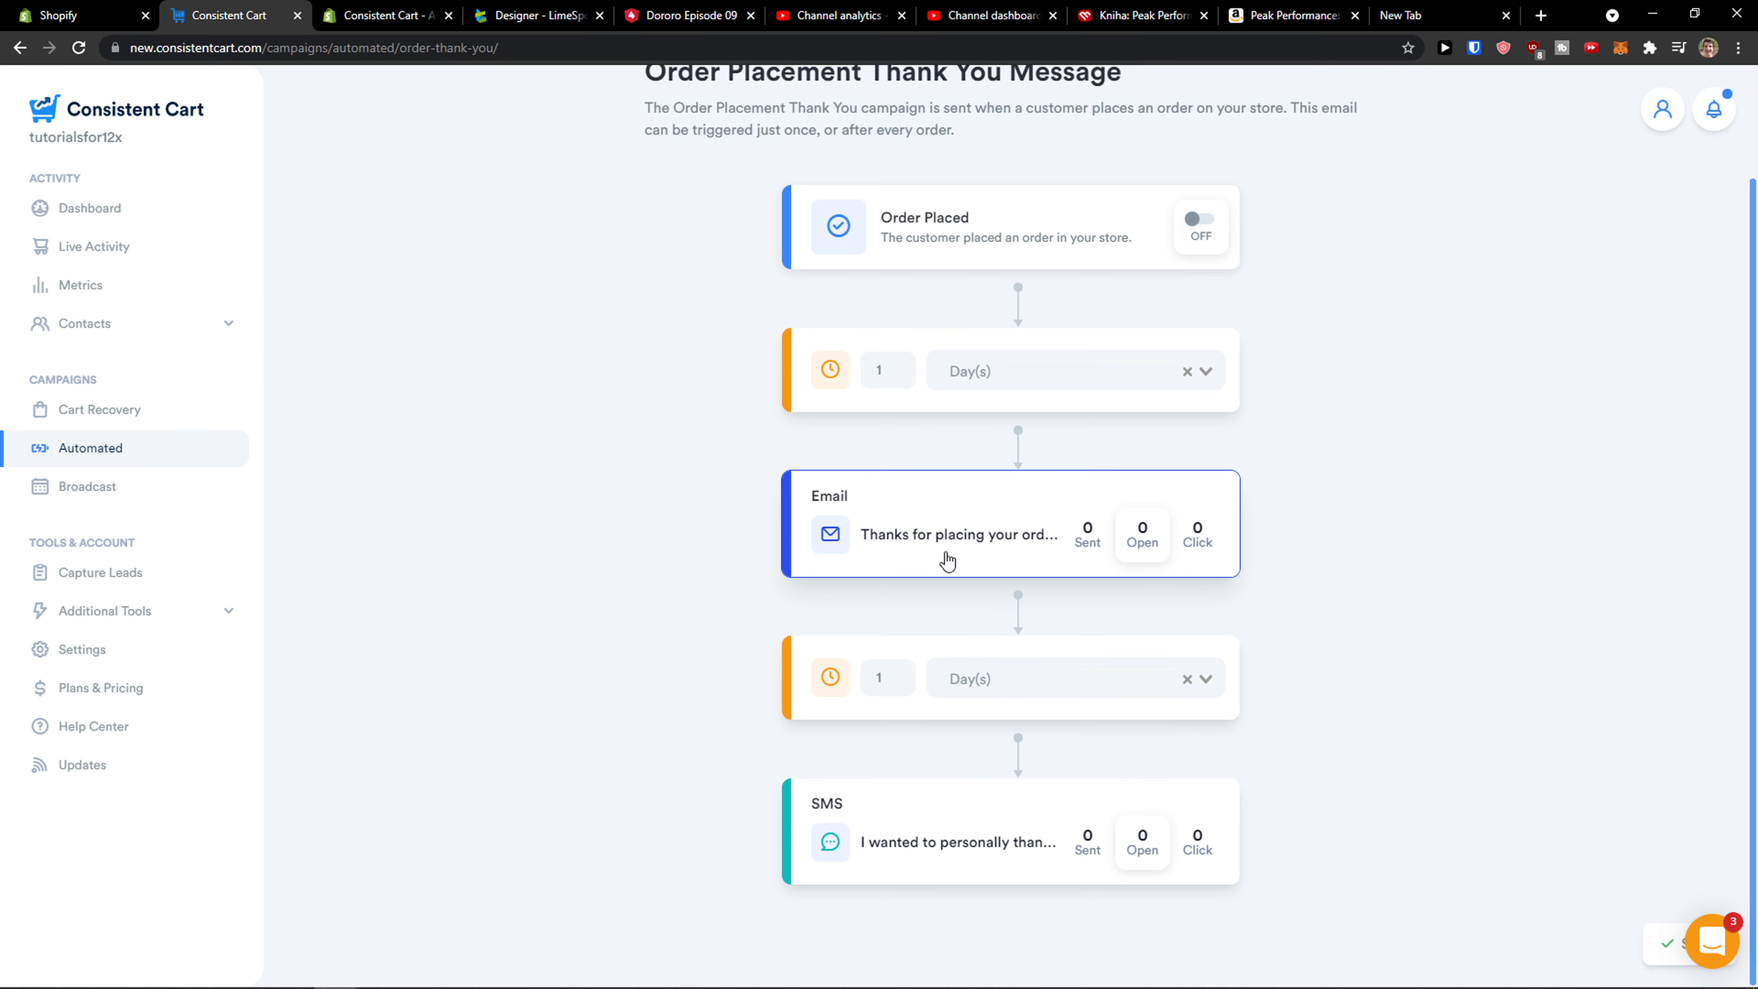
scroll(1072, 519, up, 2)
click(718, 177)
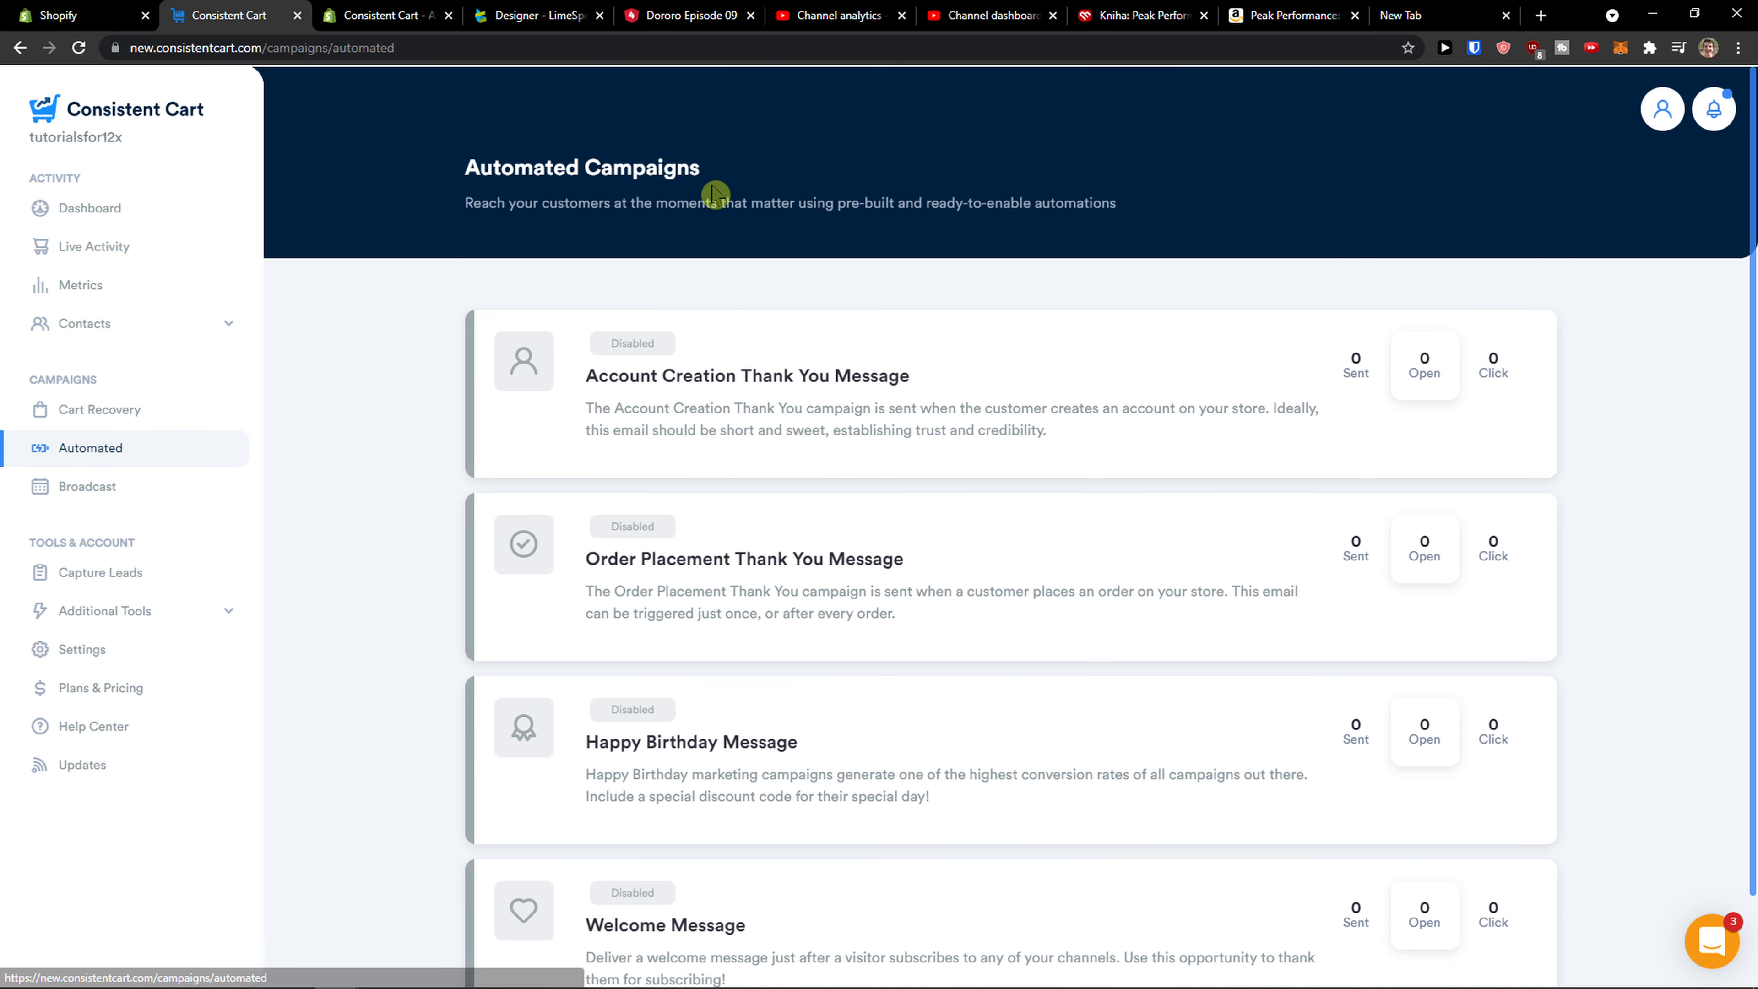
Step: Open the Happy Birthday Message campaign and examine its sequence of delays, email and SMS
scroll(599, 540, down, 2)
click(908, 619)
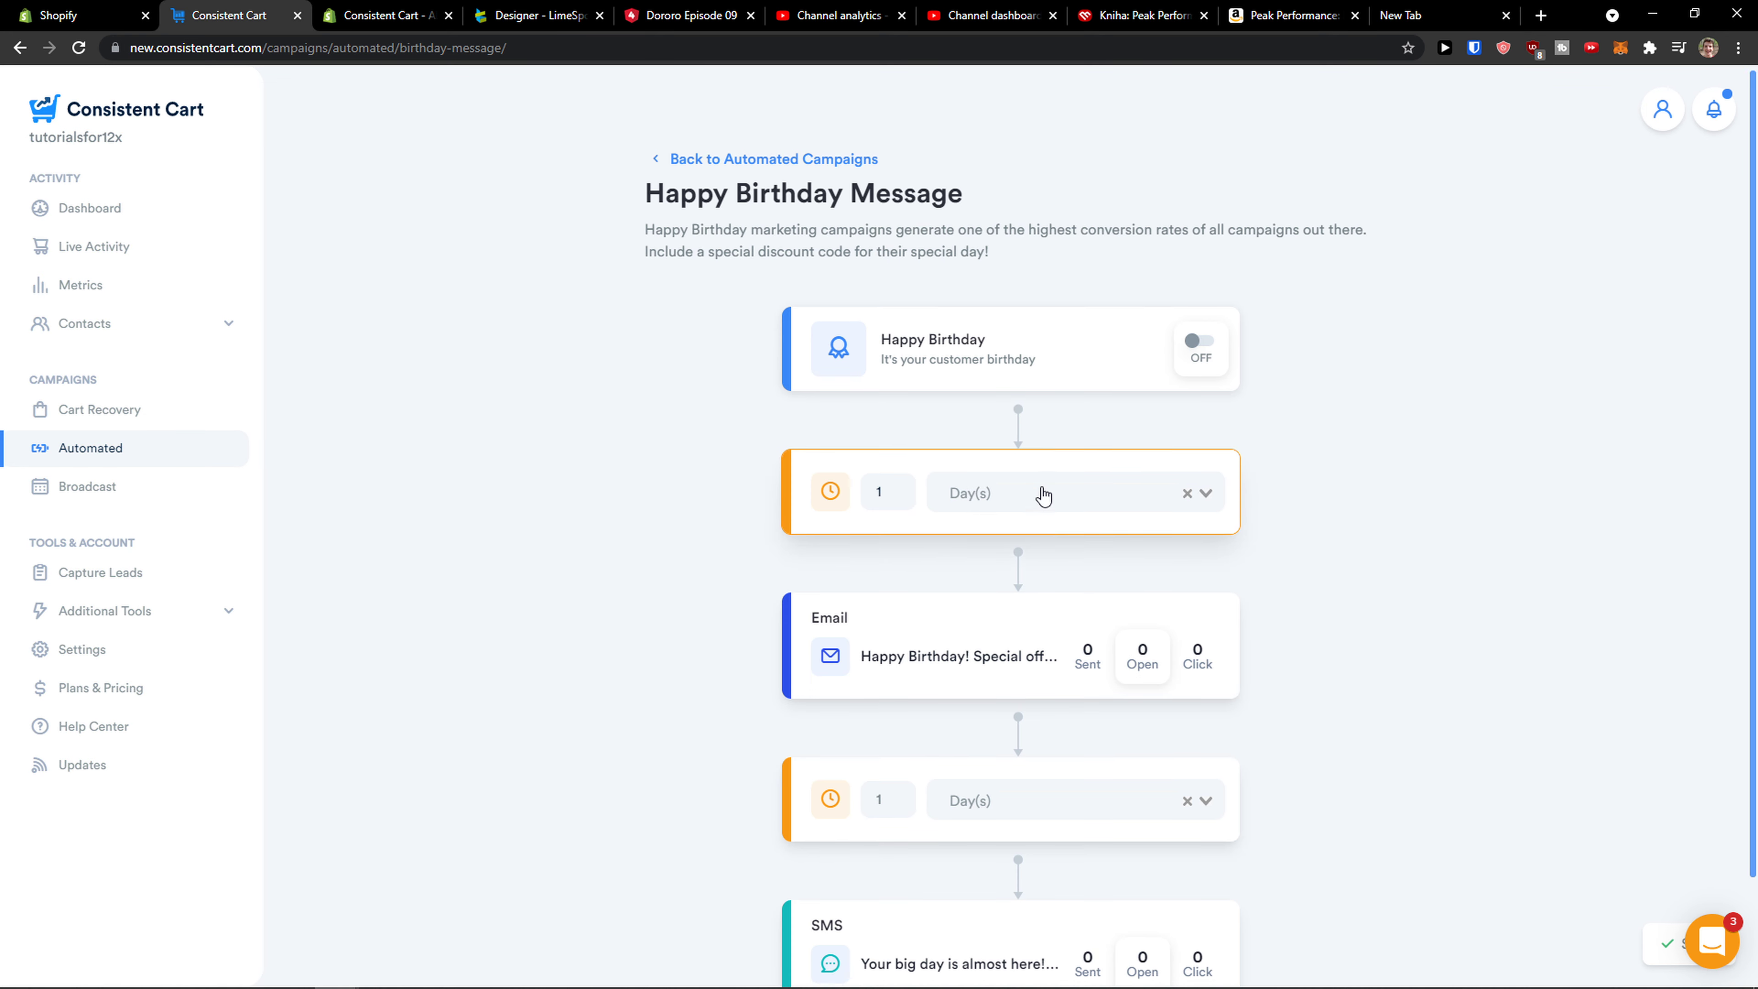
scroll(1024, 498, down, 1)
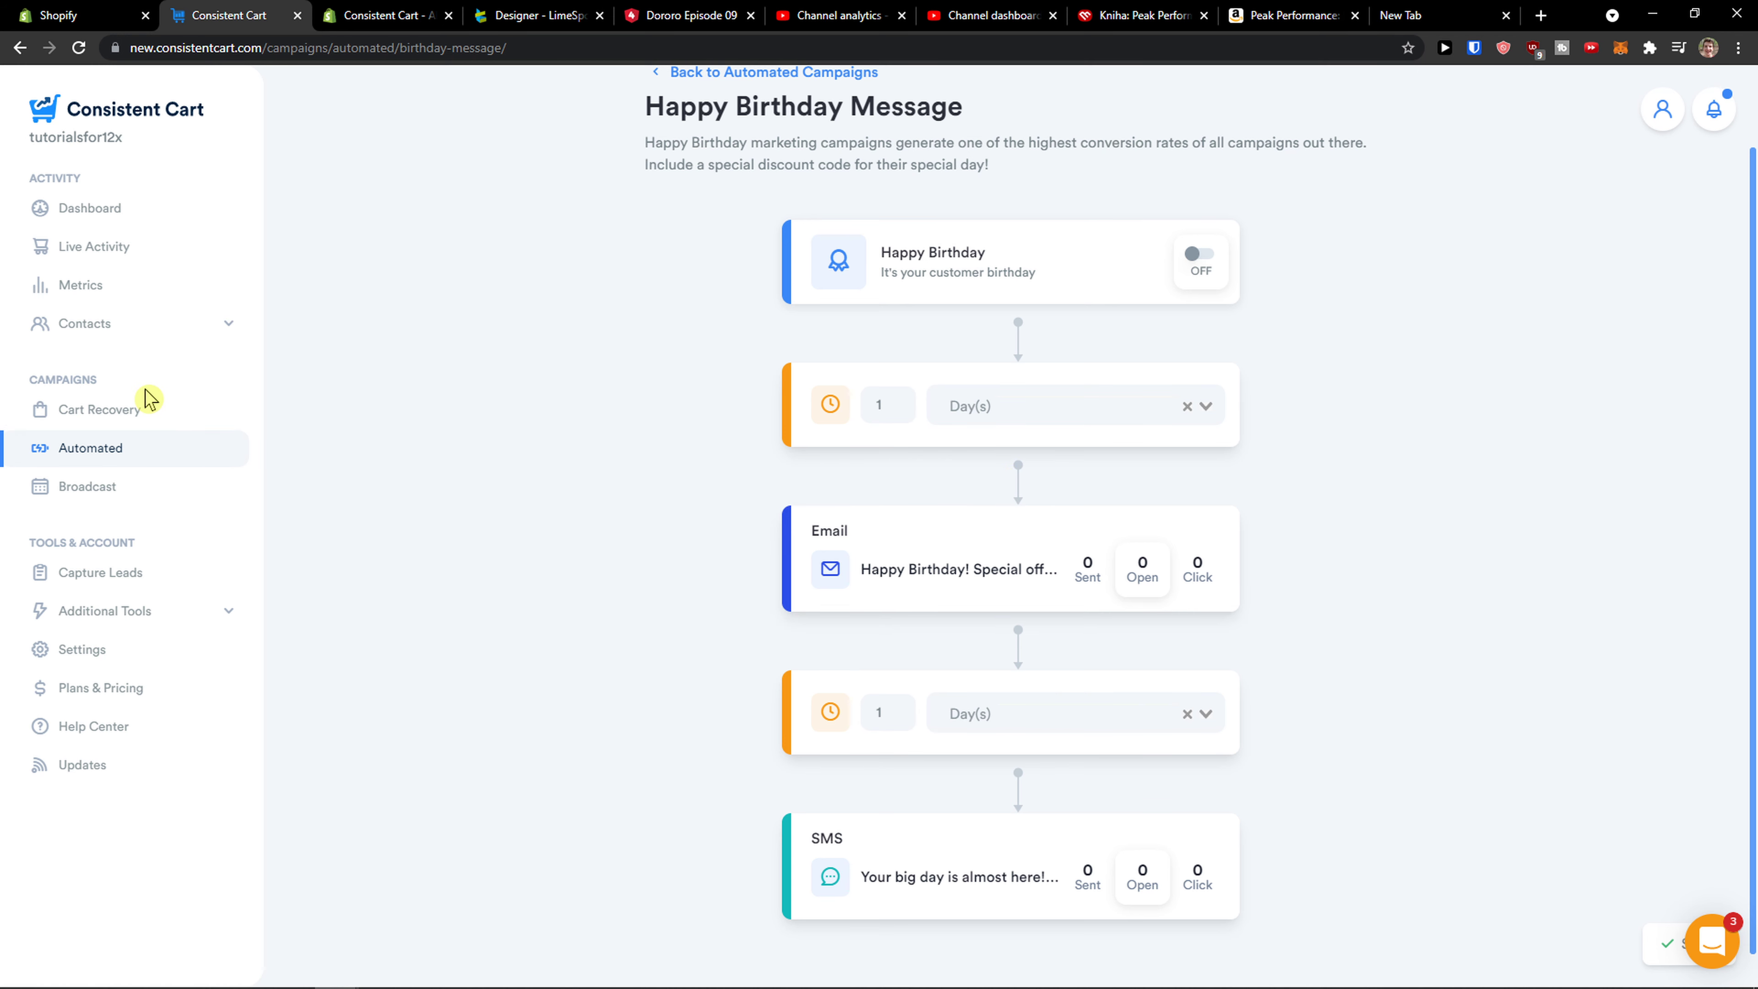
Step: Create a new broadcast campaign and name it Broadcast1
click(117, 486)
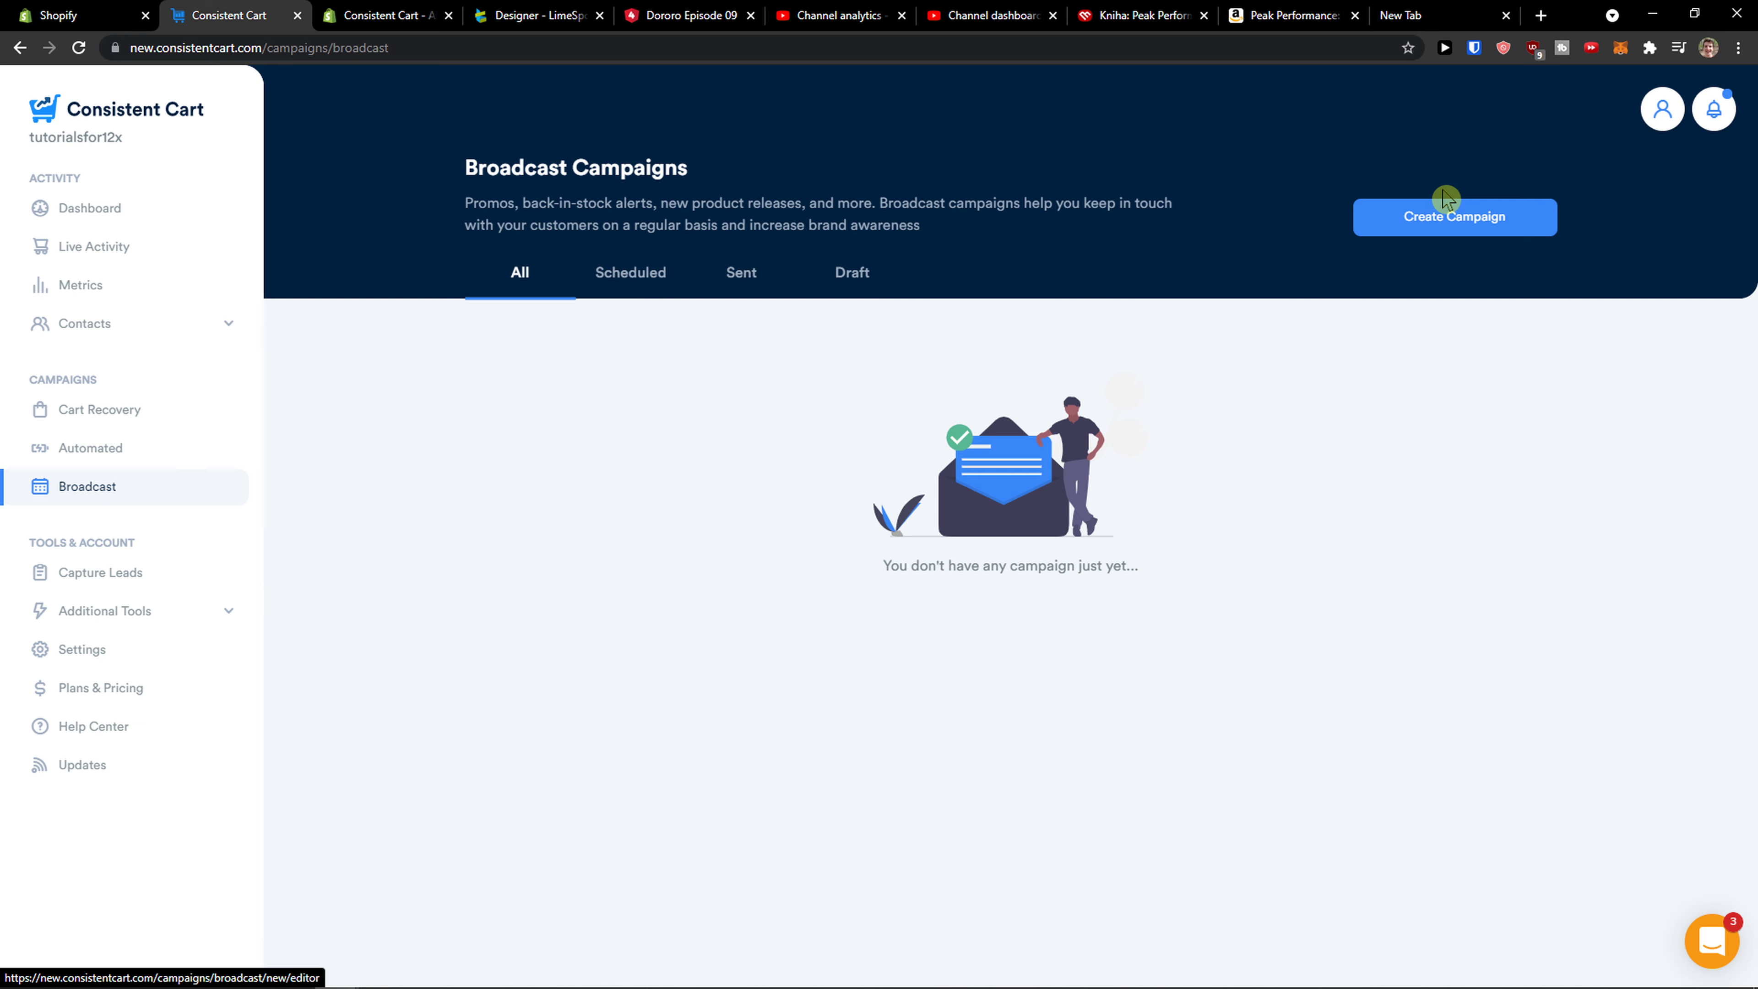
click(1412, 207)
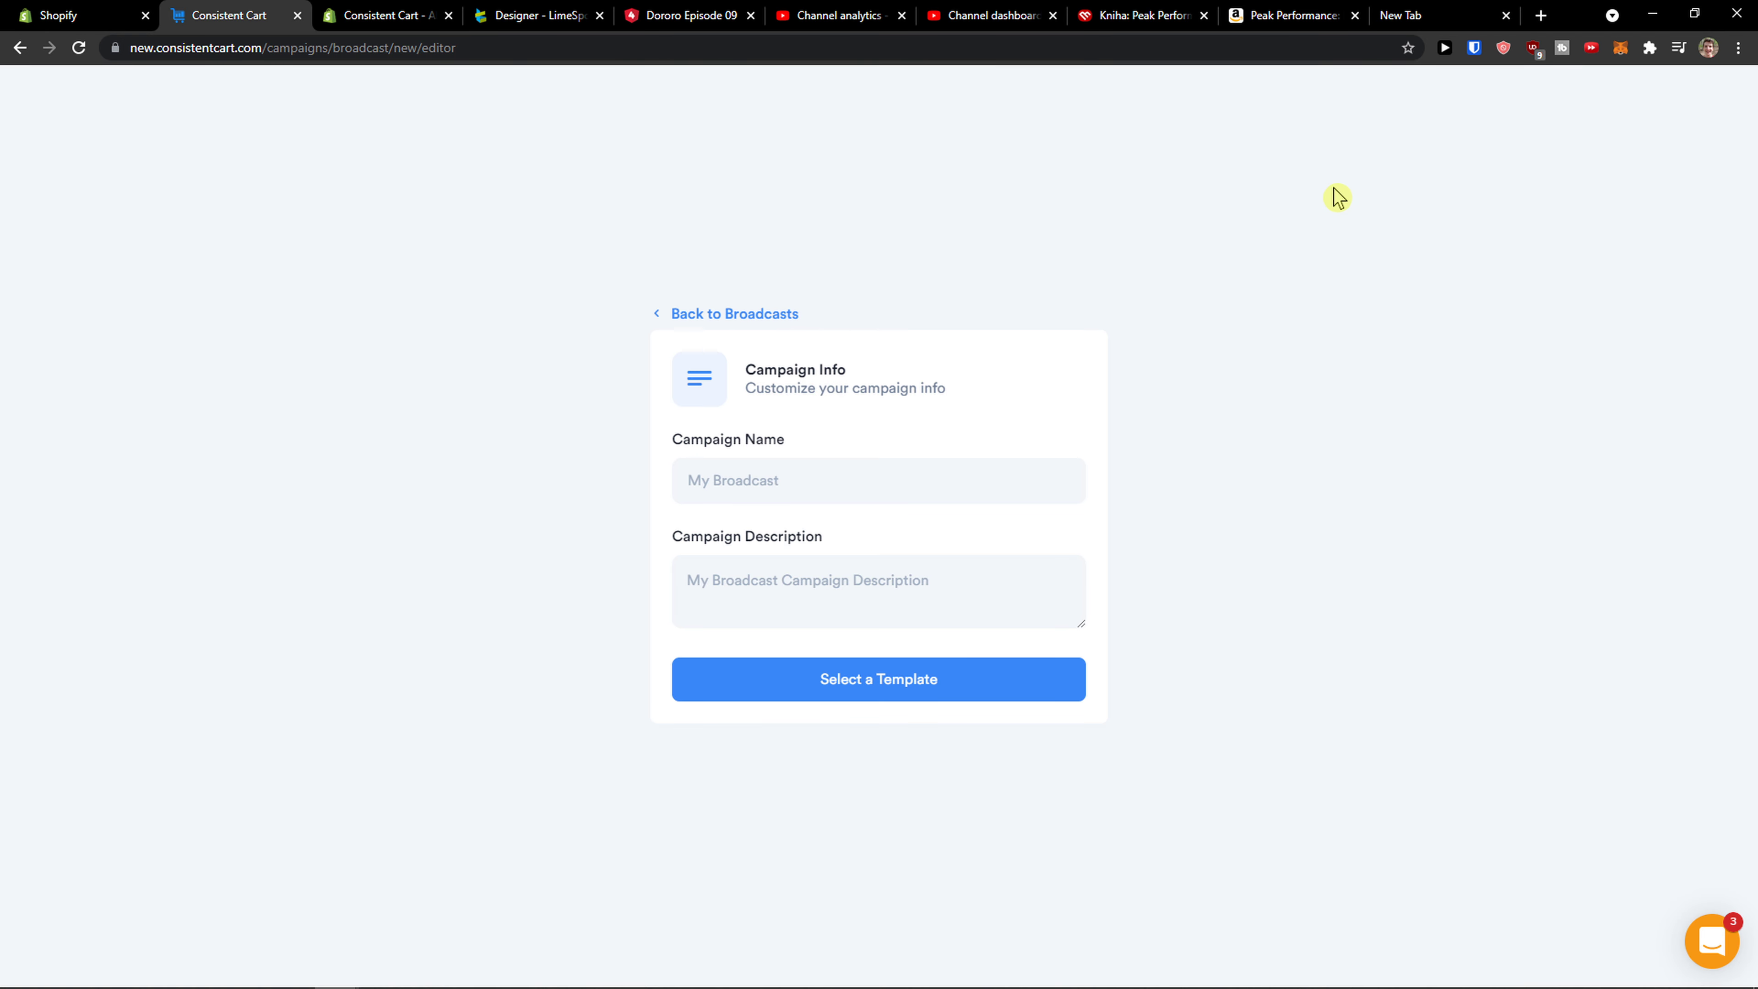
click(981, 469)
text(B)
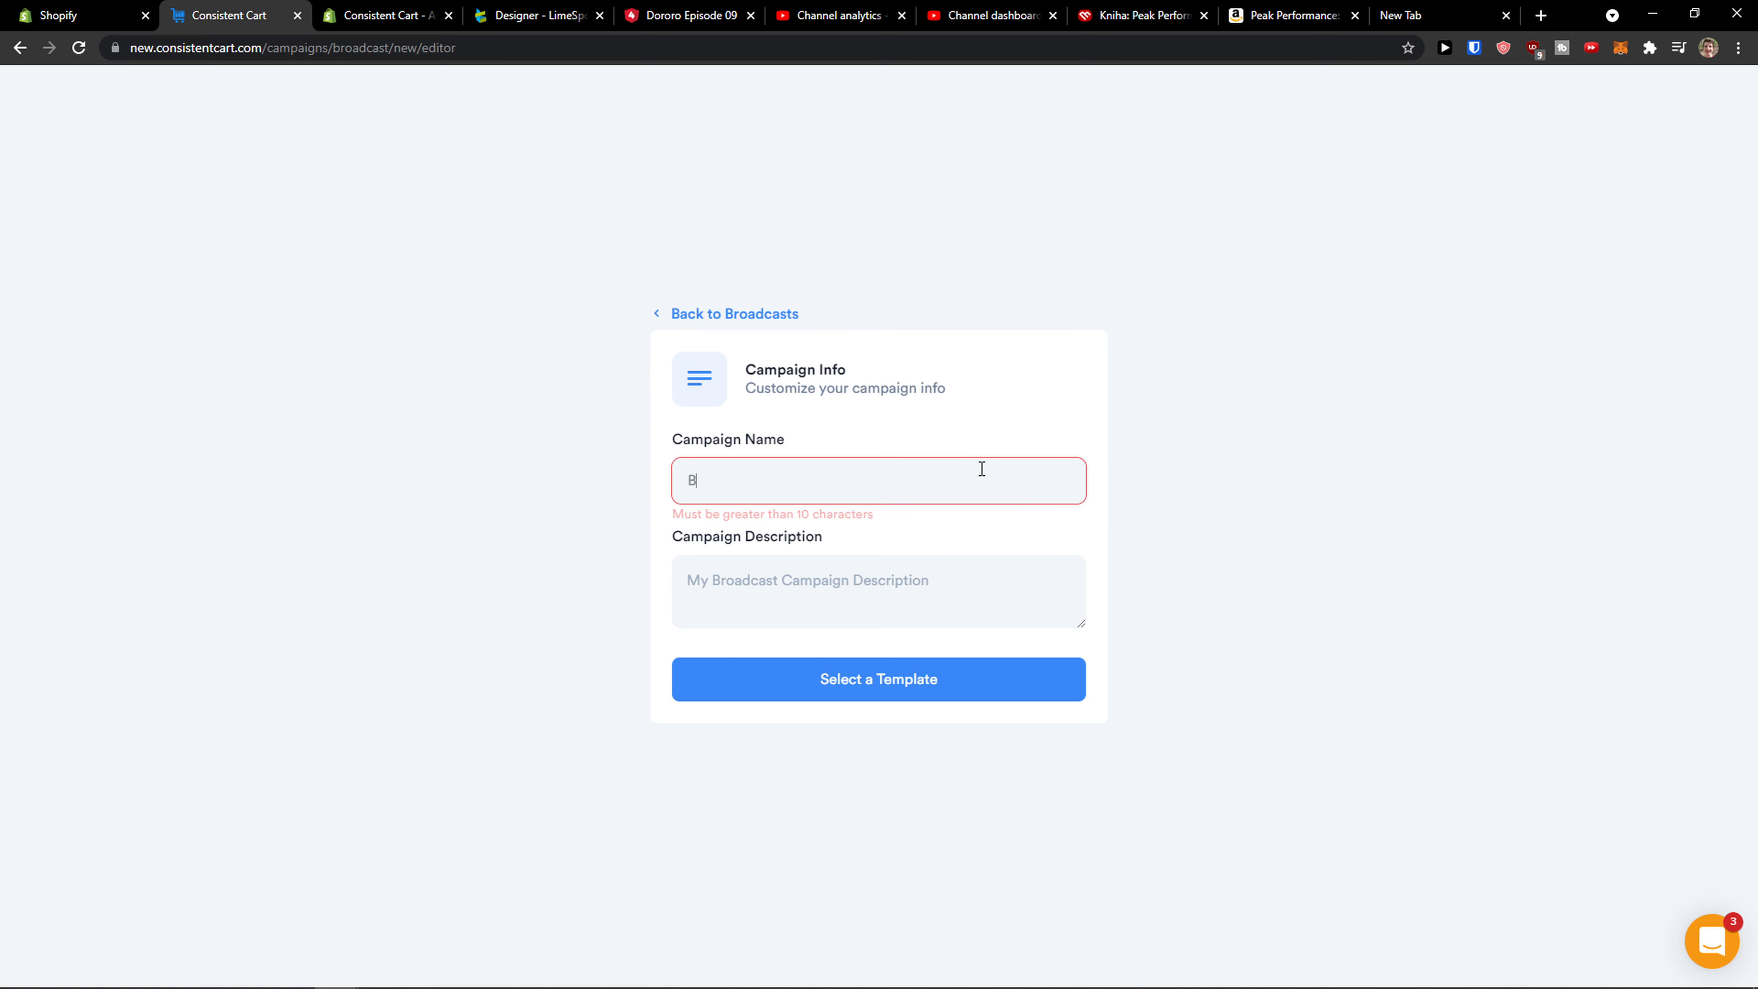
text(roadcast1)
key(Tab)
Step: Enter 1112SSSSA21 as the campaign description and choose the Best Sellers template
click(973, 675)
click(934, 613)
text(1112)
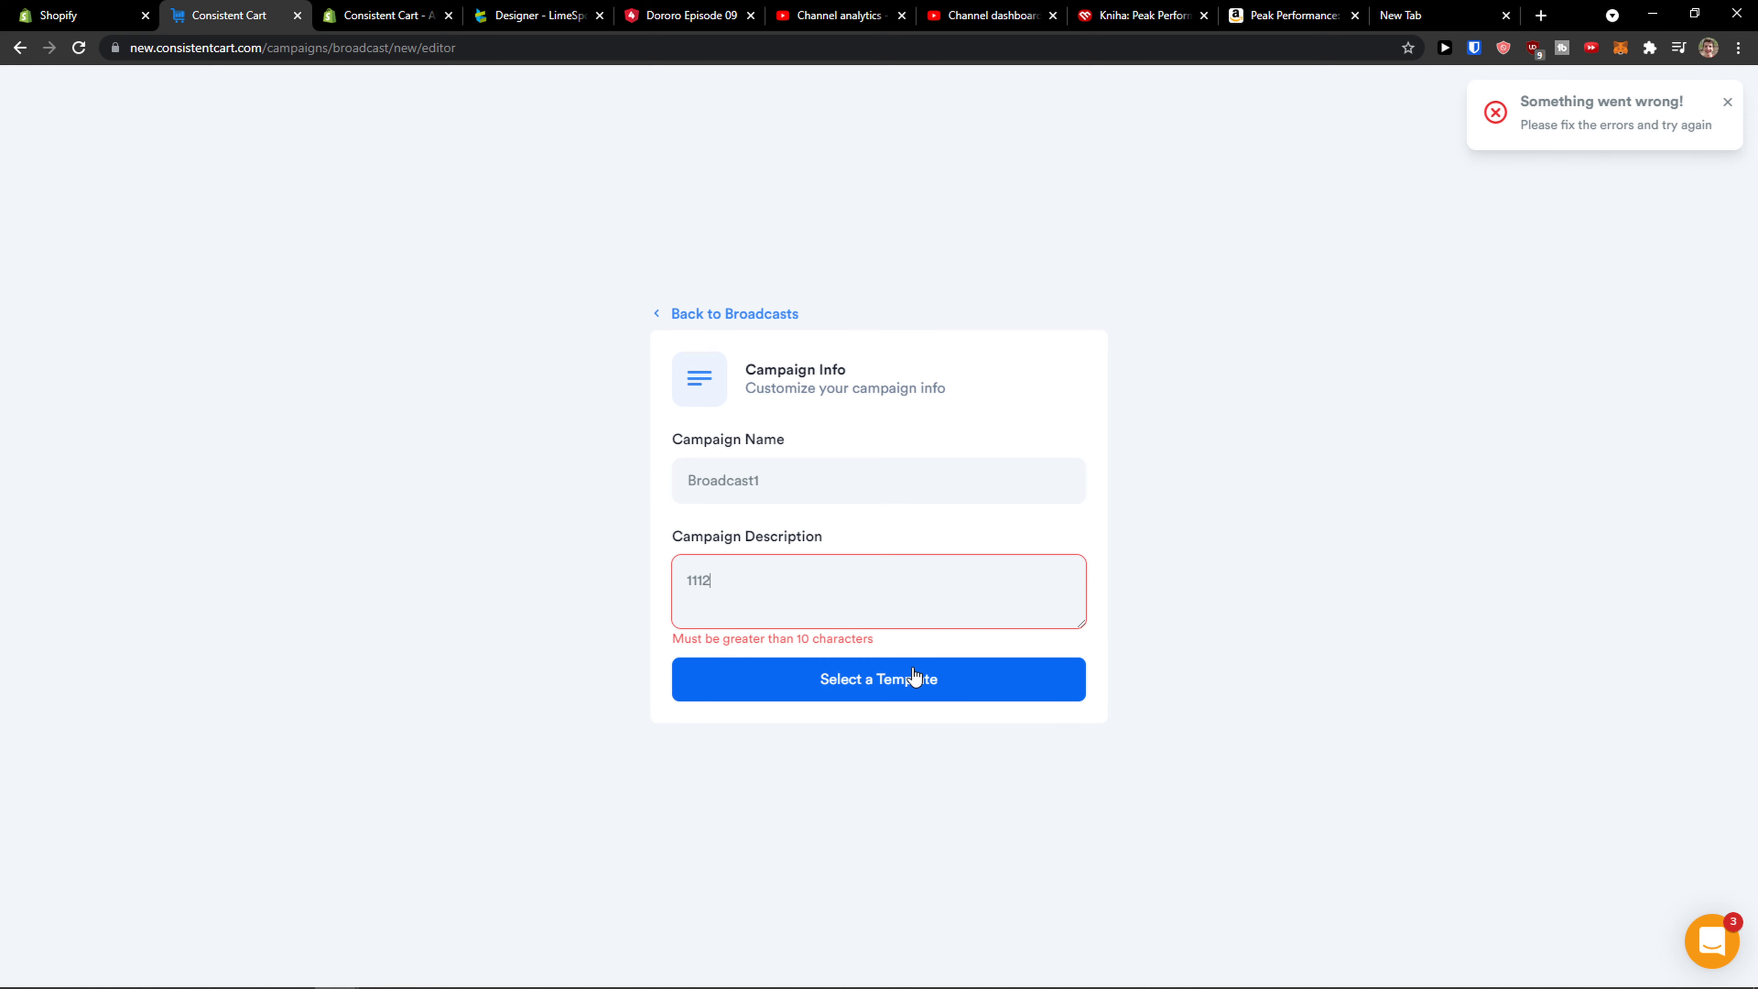
text(SSSSASS)
click(916, 676)
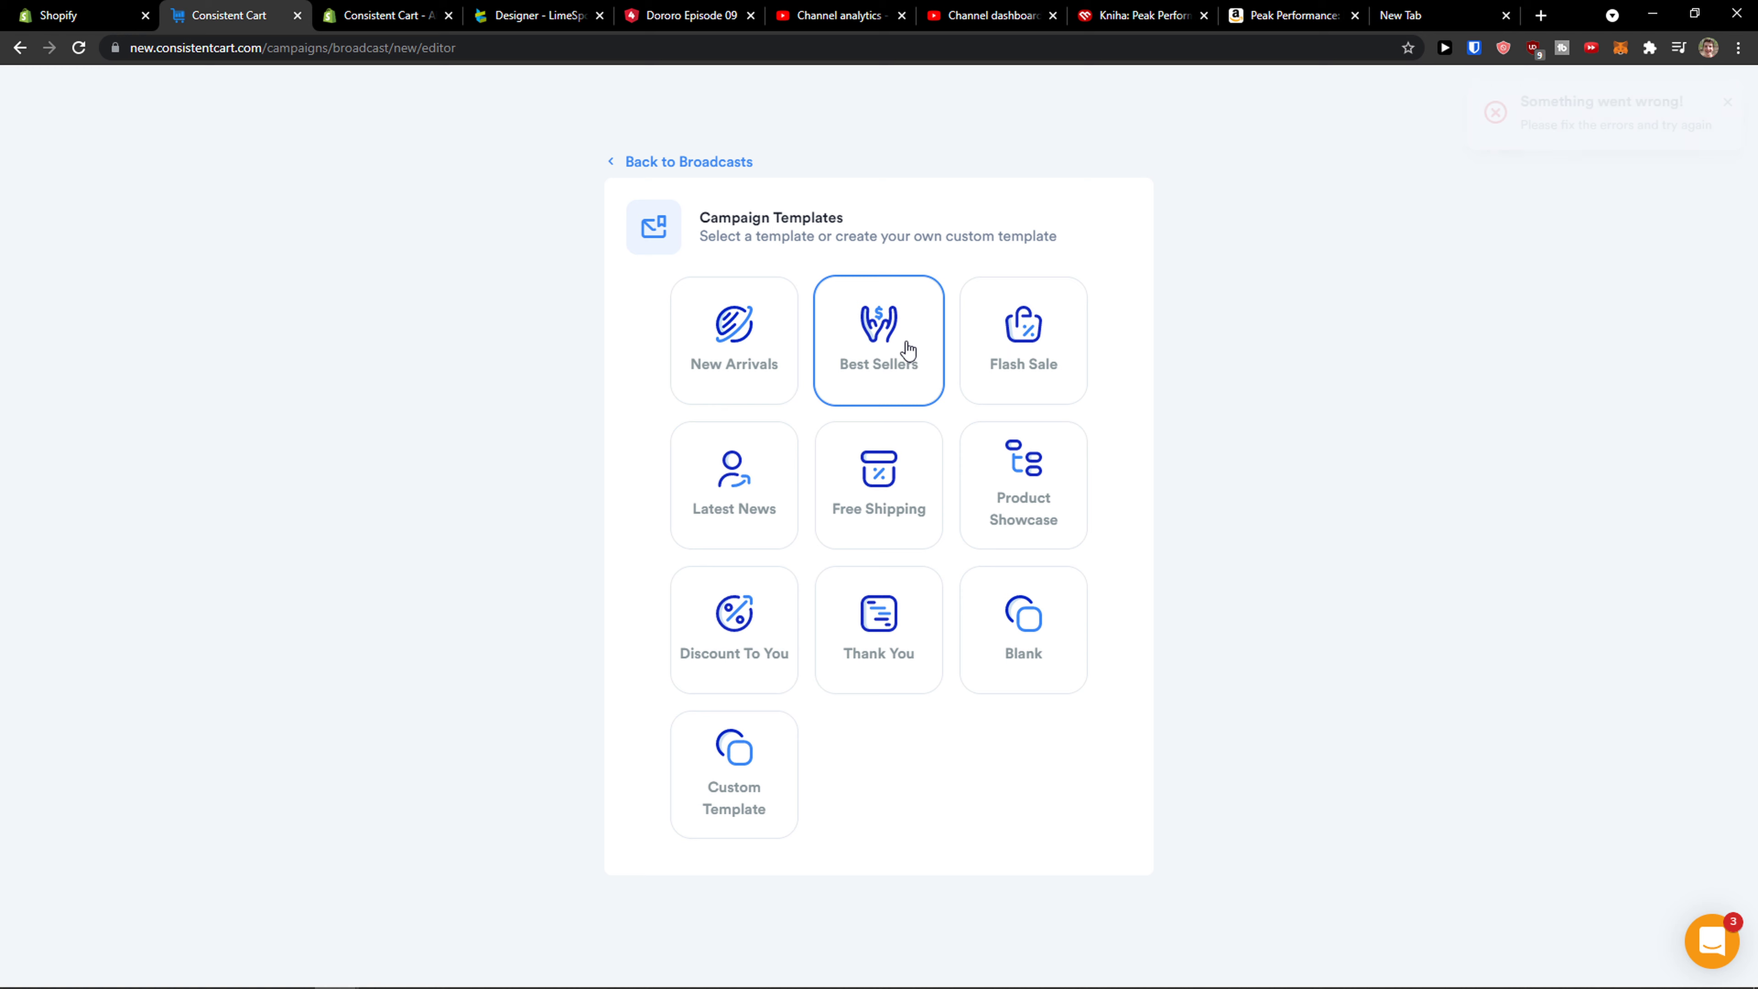
click(916, 374)
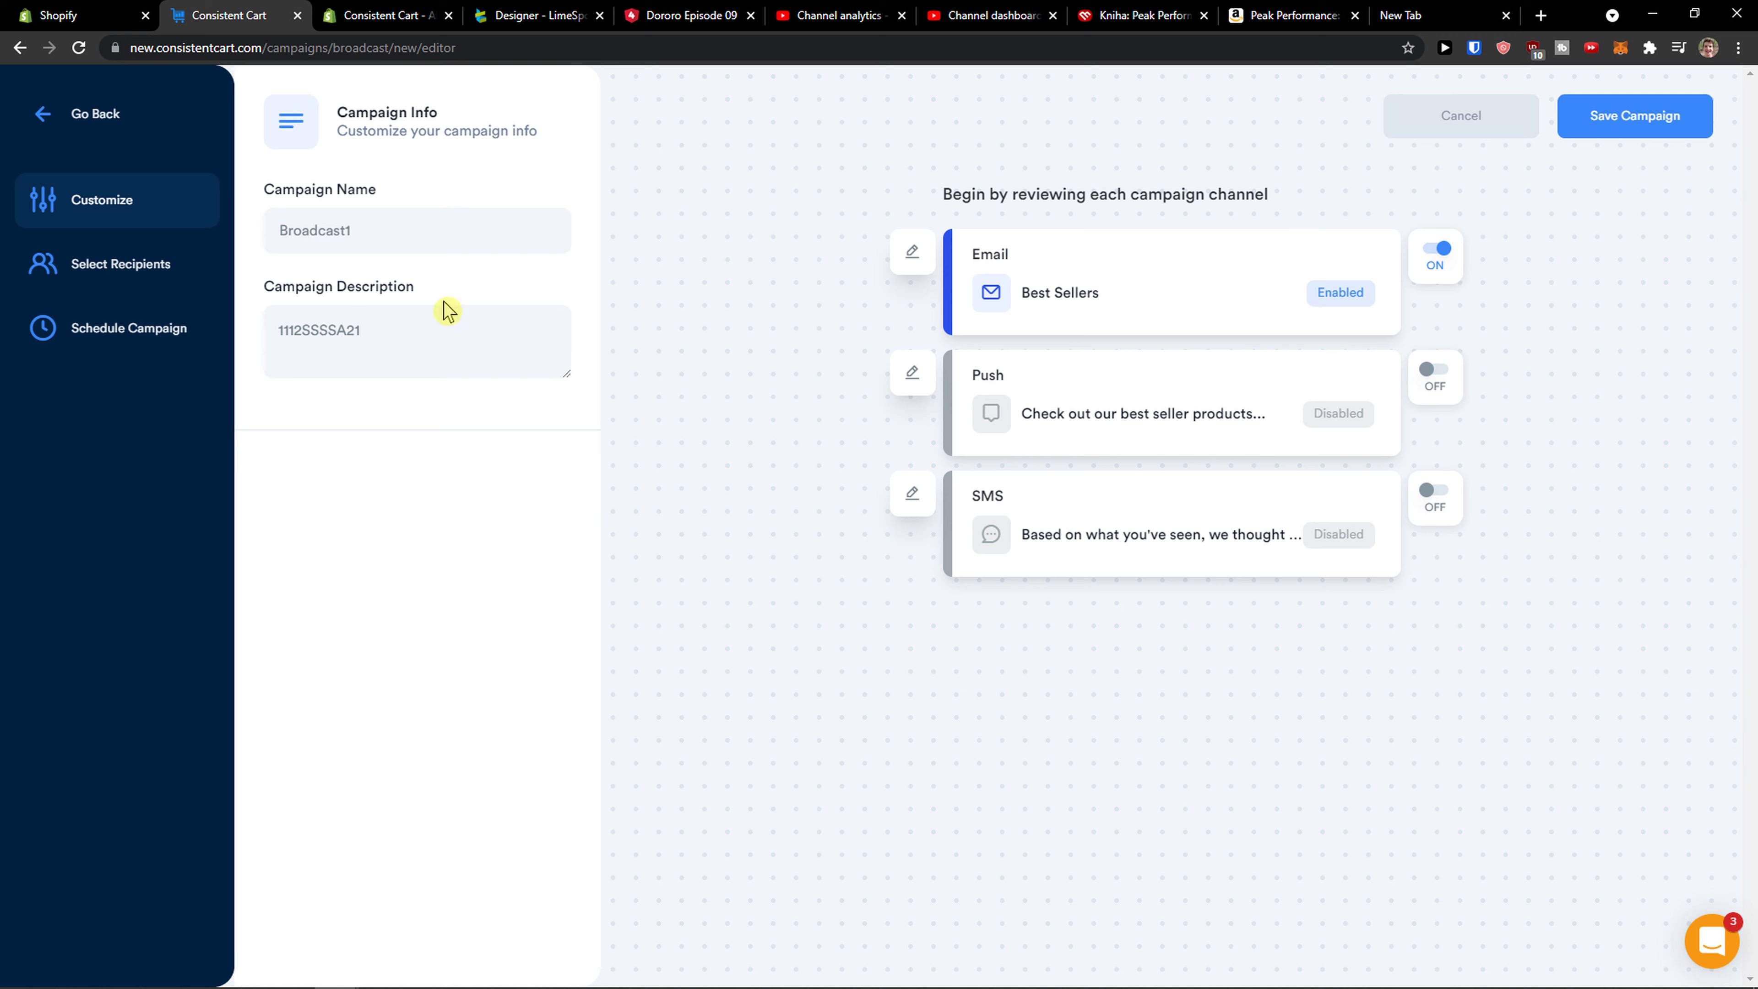
Step: Review the whole Best Sellers email of the broadcast in the channel editor and close the editor
click(914, 252)
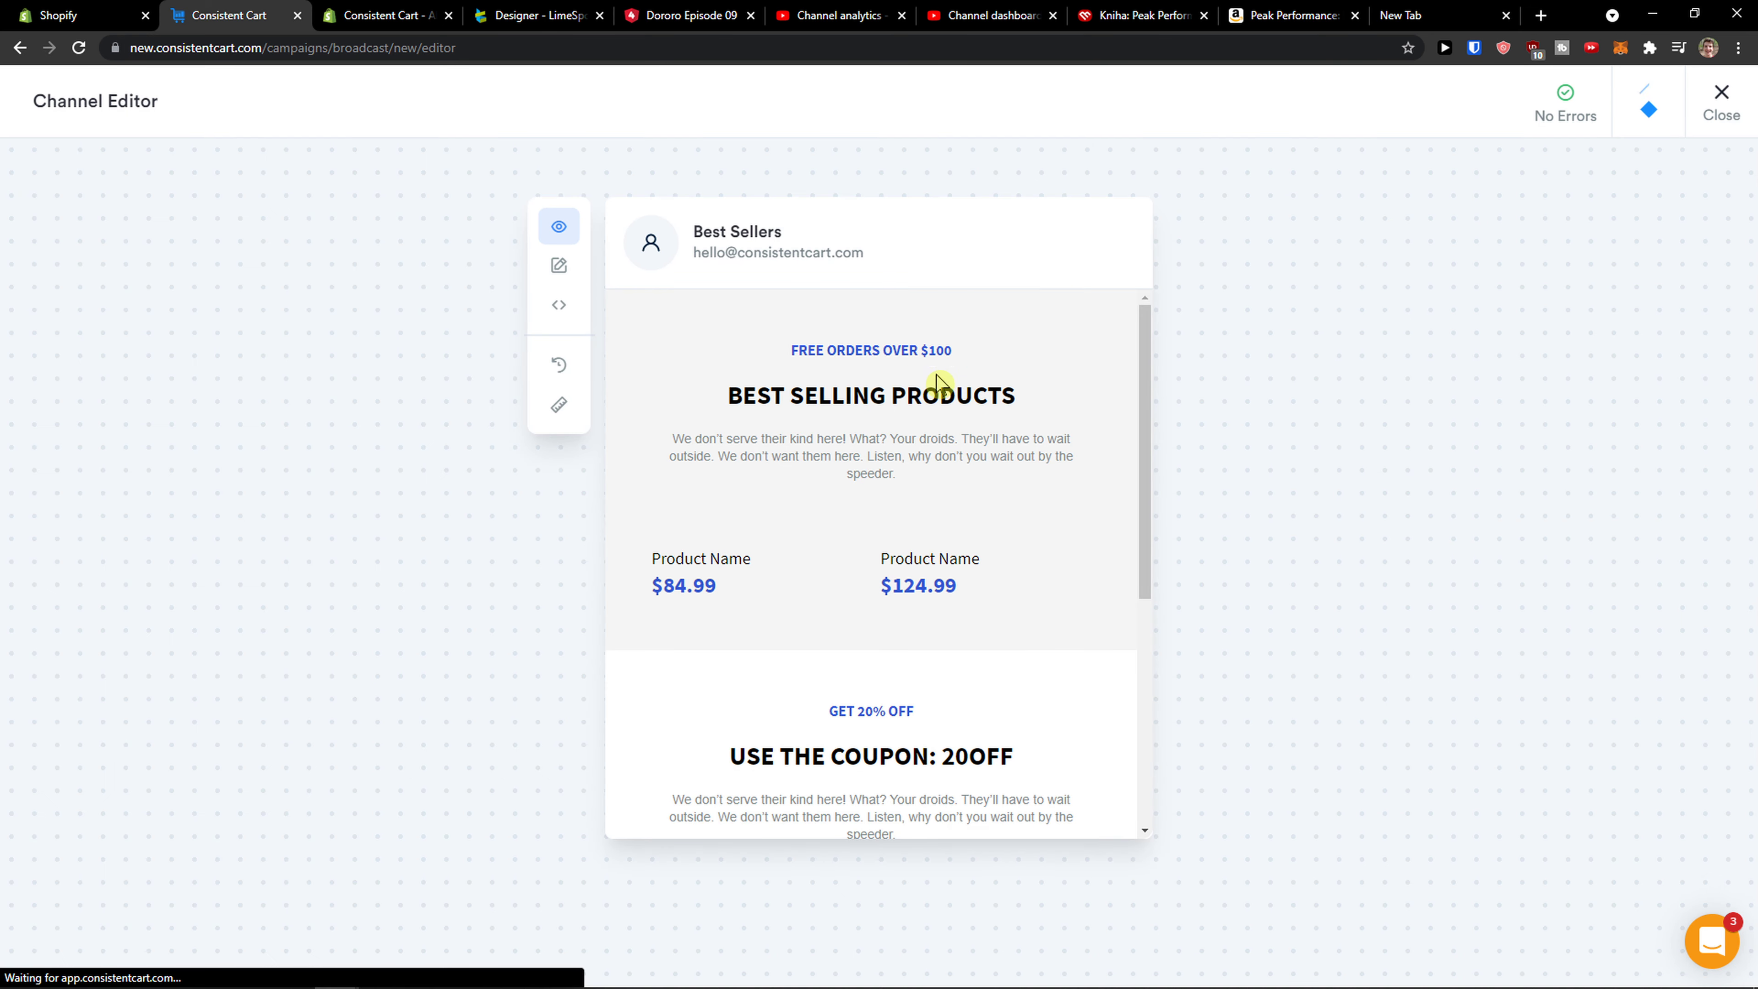
scroll(941, 392, down, 5)
scroll(953, 405, down, 1)
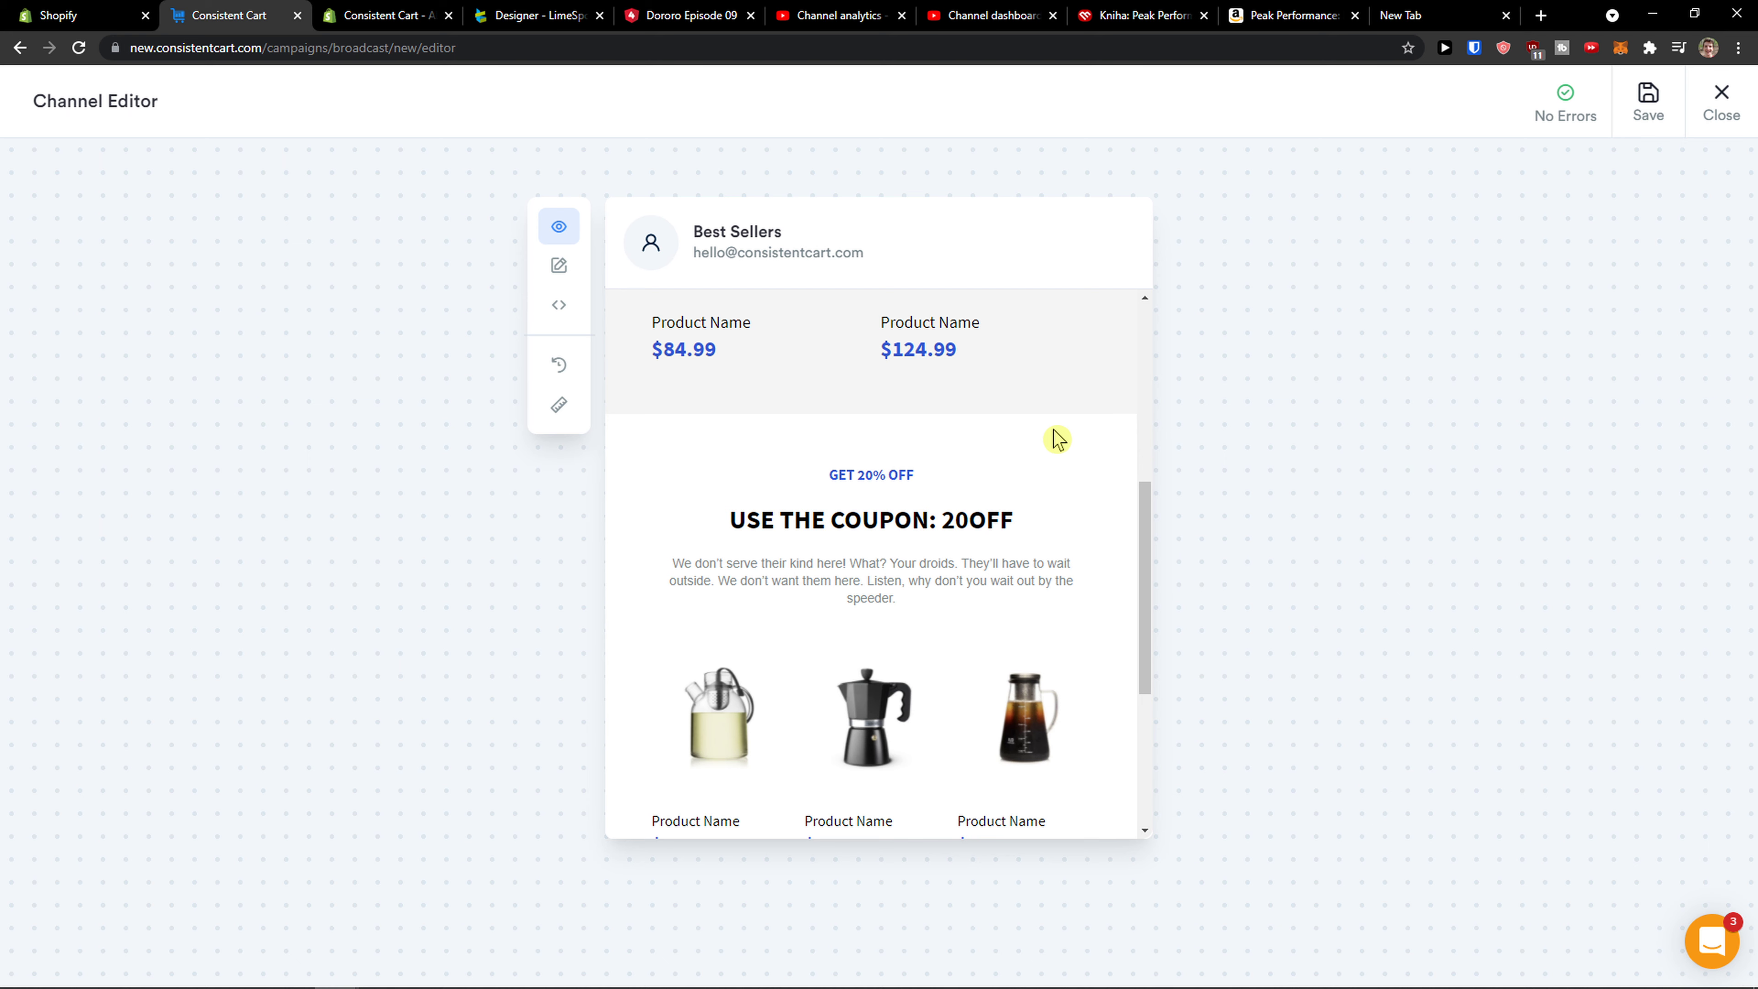
scroll(1107, 385, down, 5)
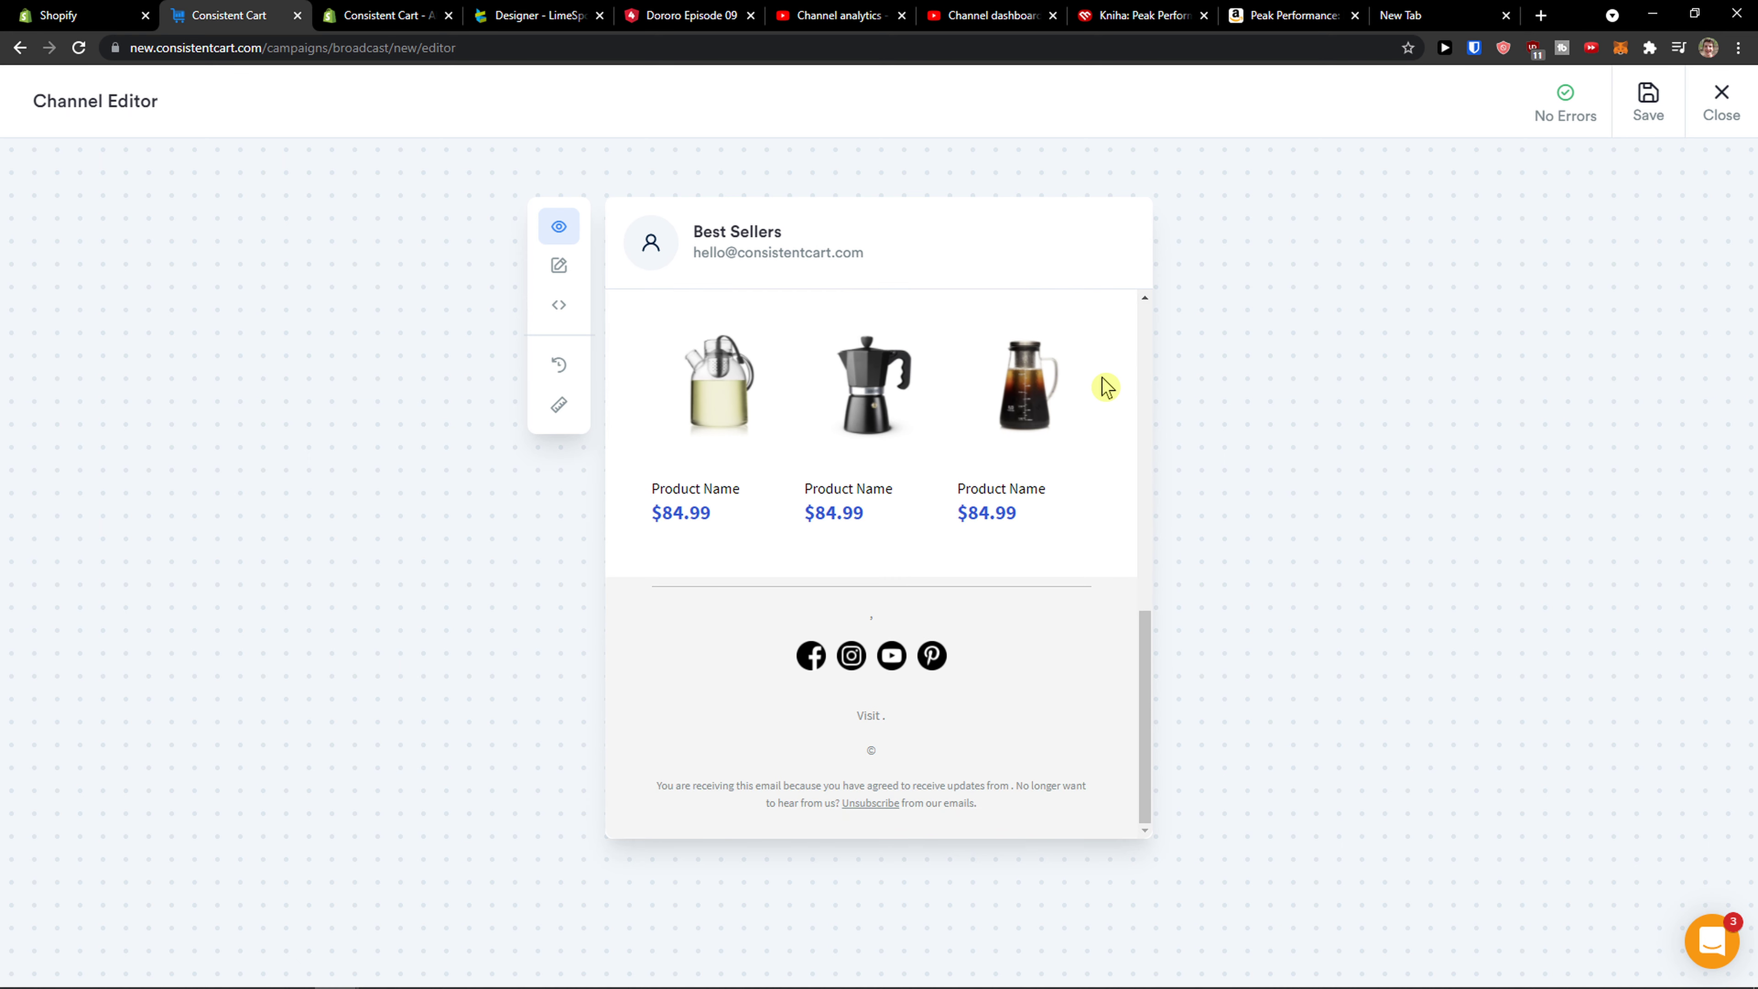
scroll(1108, 385, up, 8)
scroll(1106, 385, up, 4)
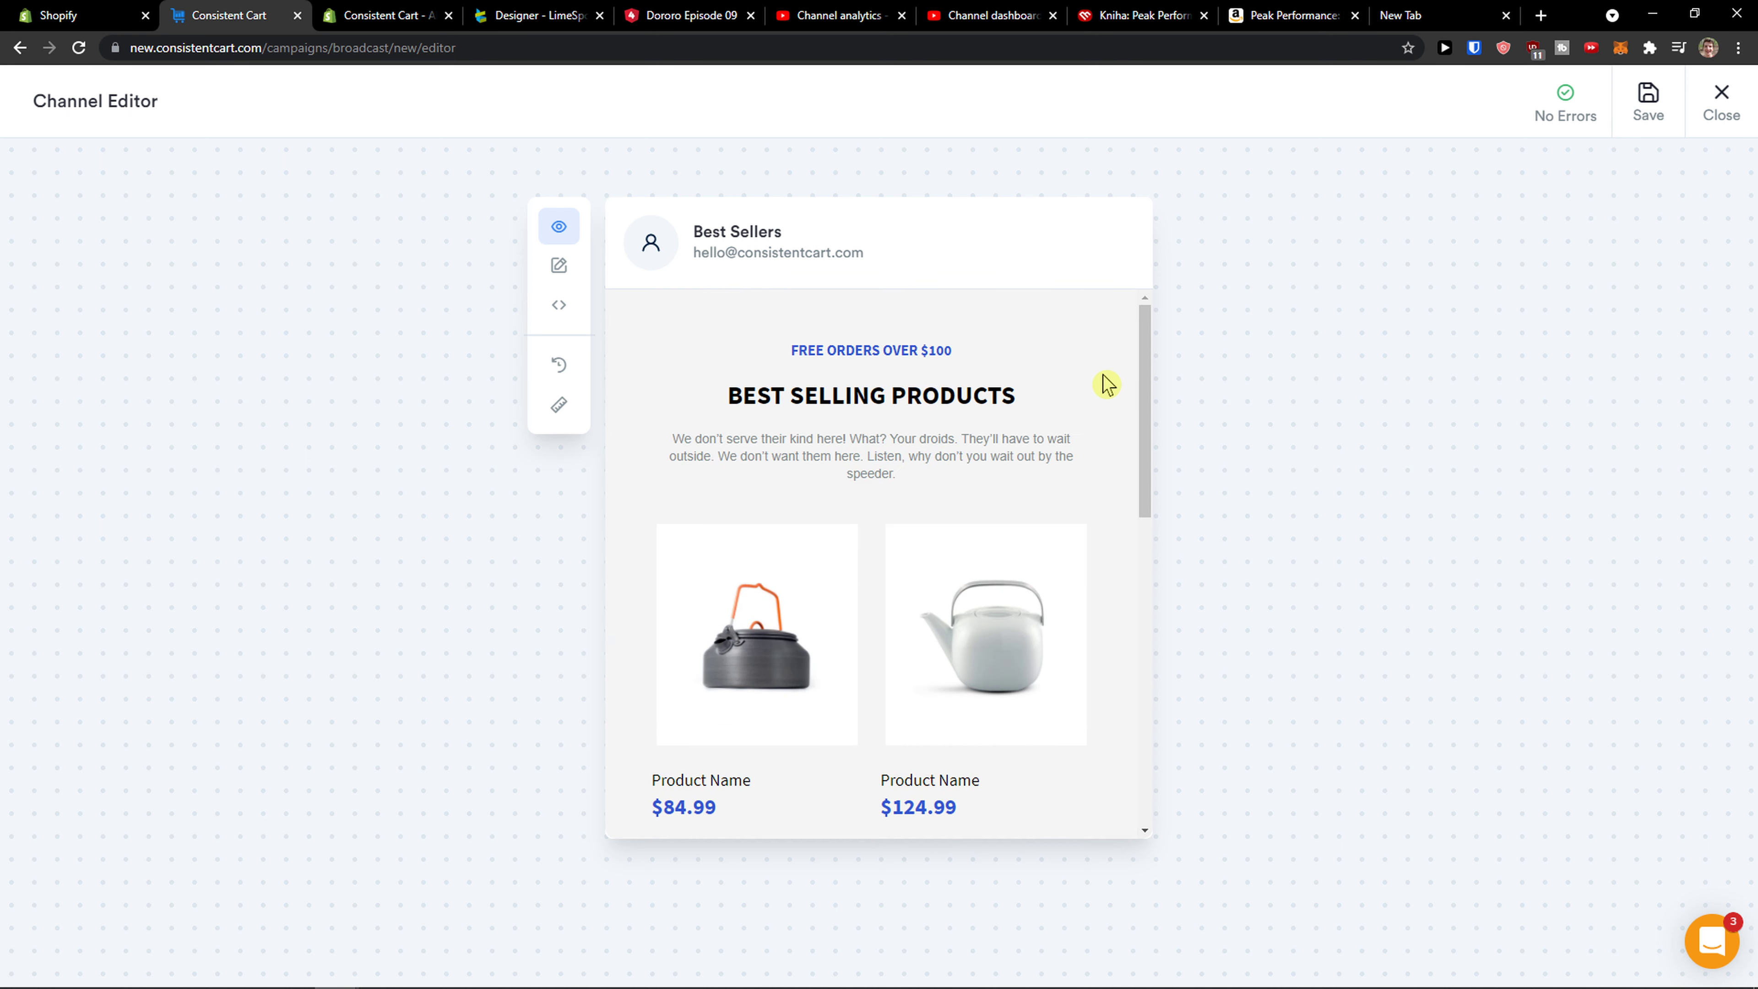
click(1724, 111)
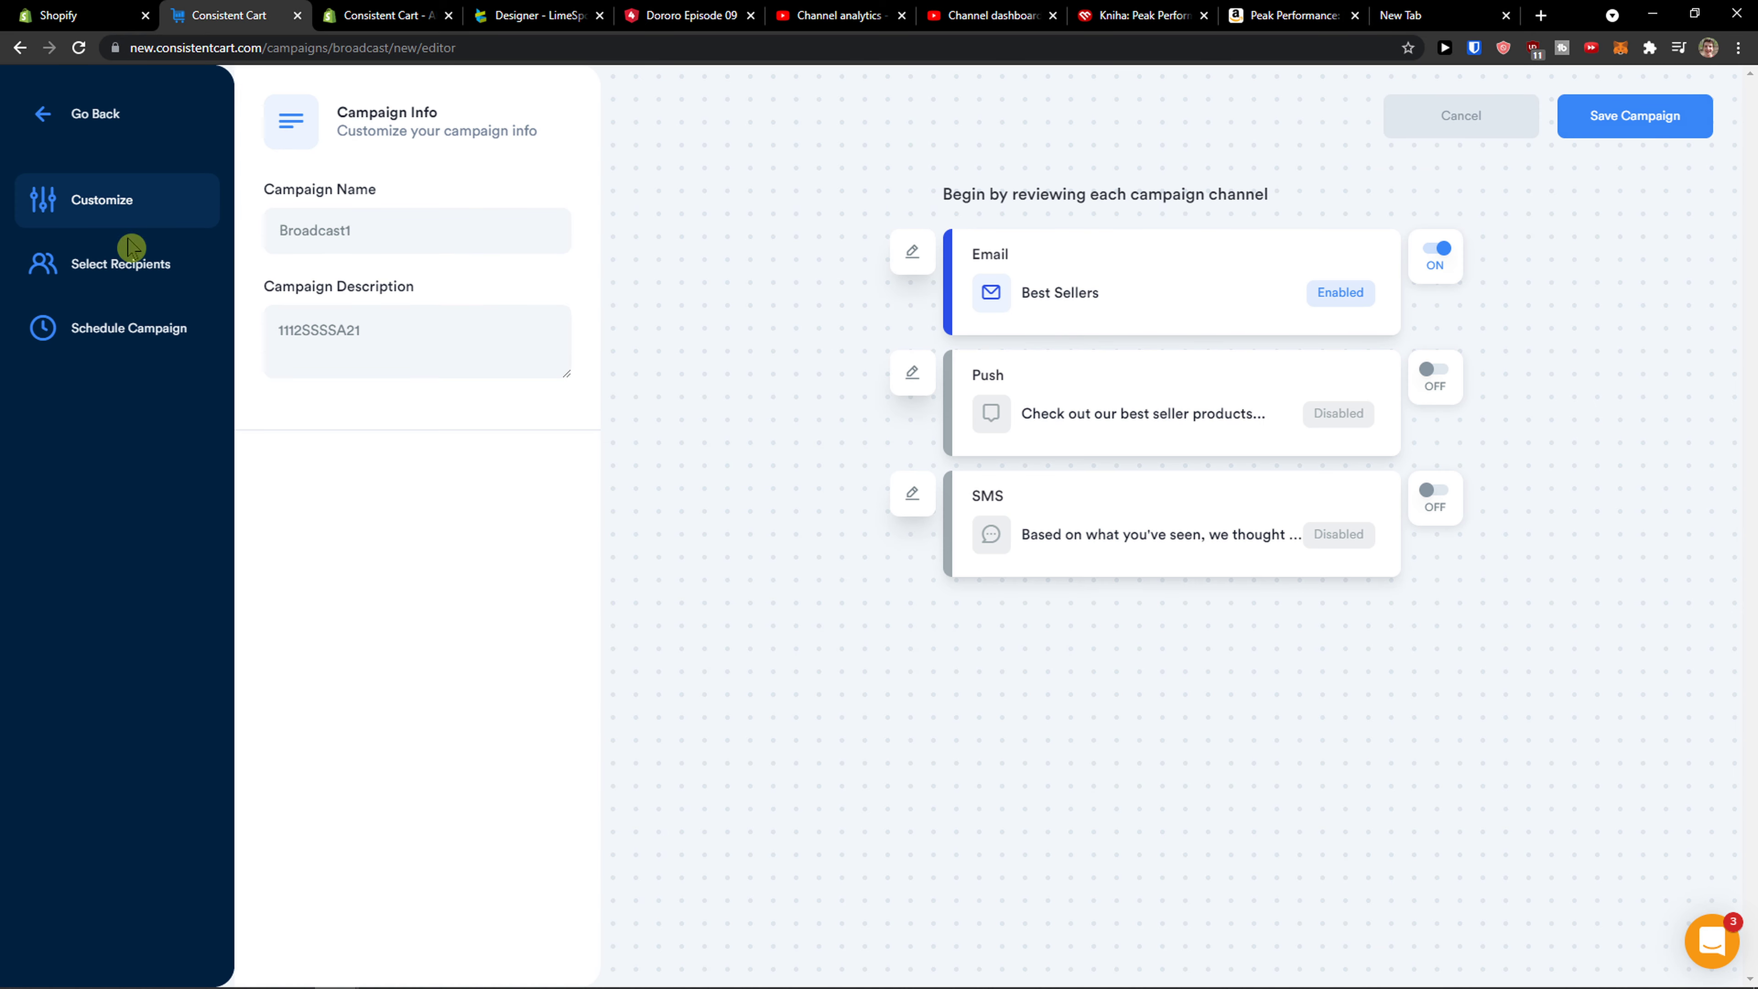
Step: View the recipient options of the broadcast campaign and bring up the overview of open windows
click(136, 271)
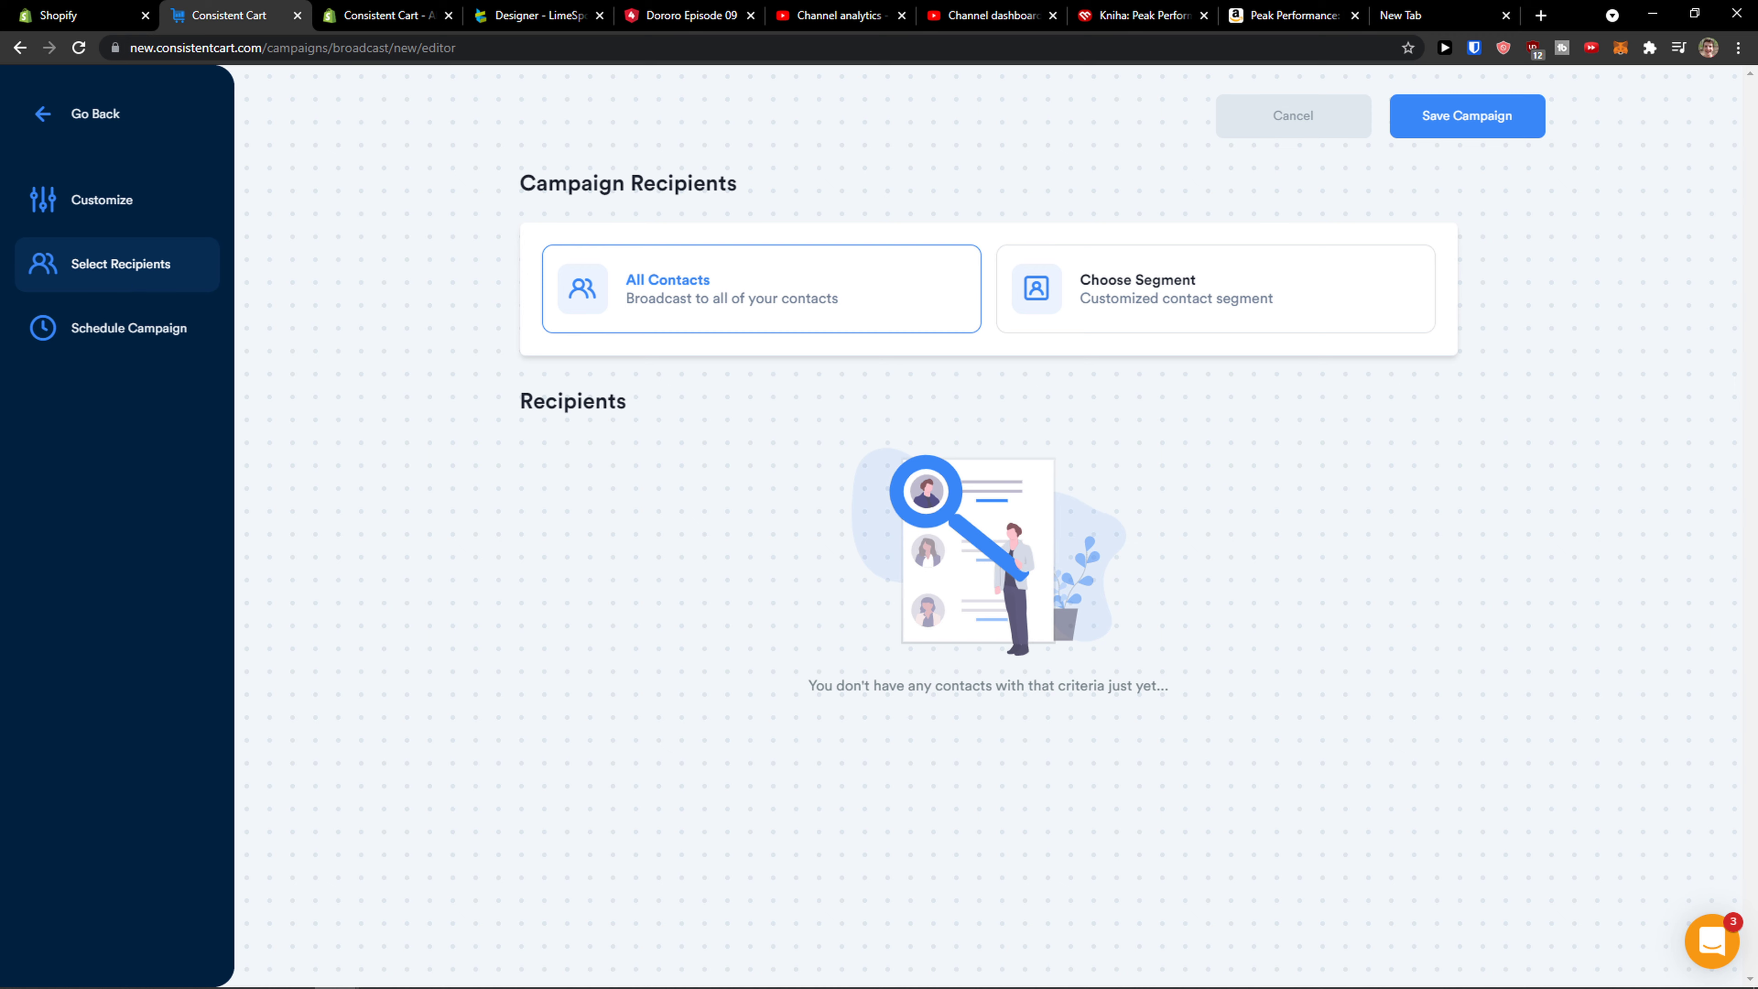
key(alt+Tab)
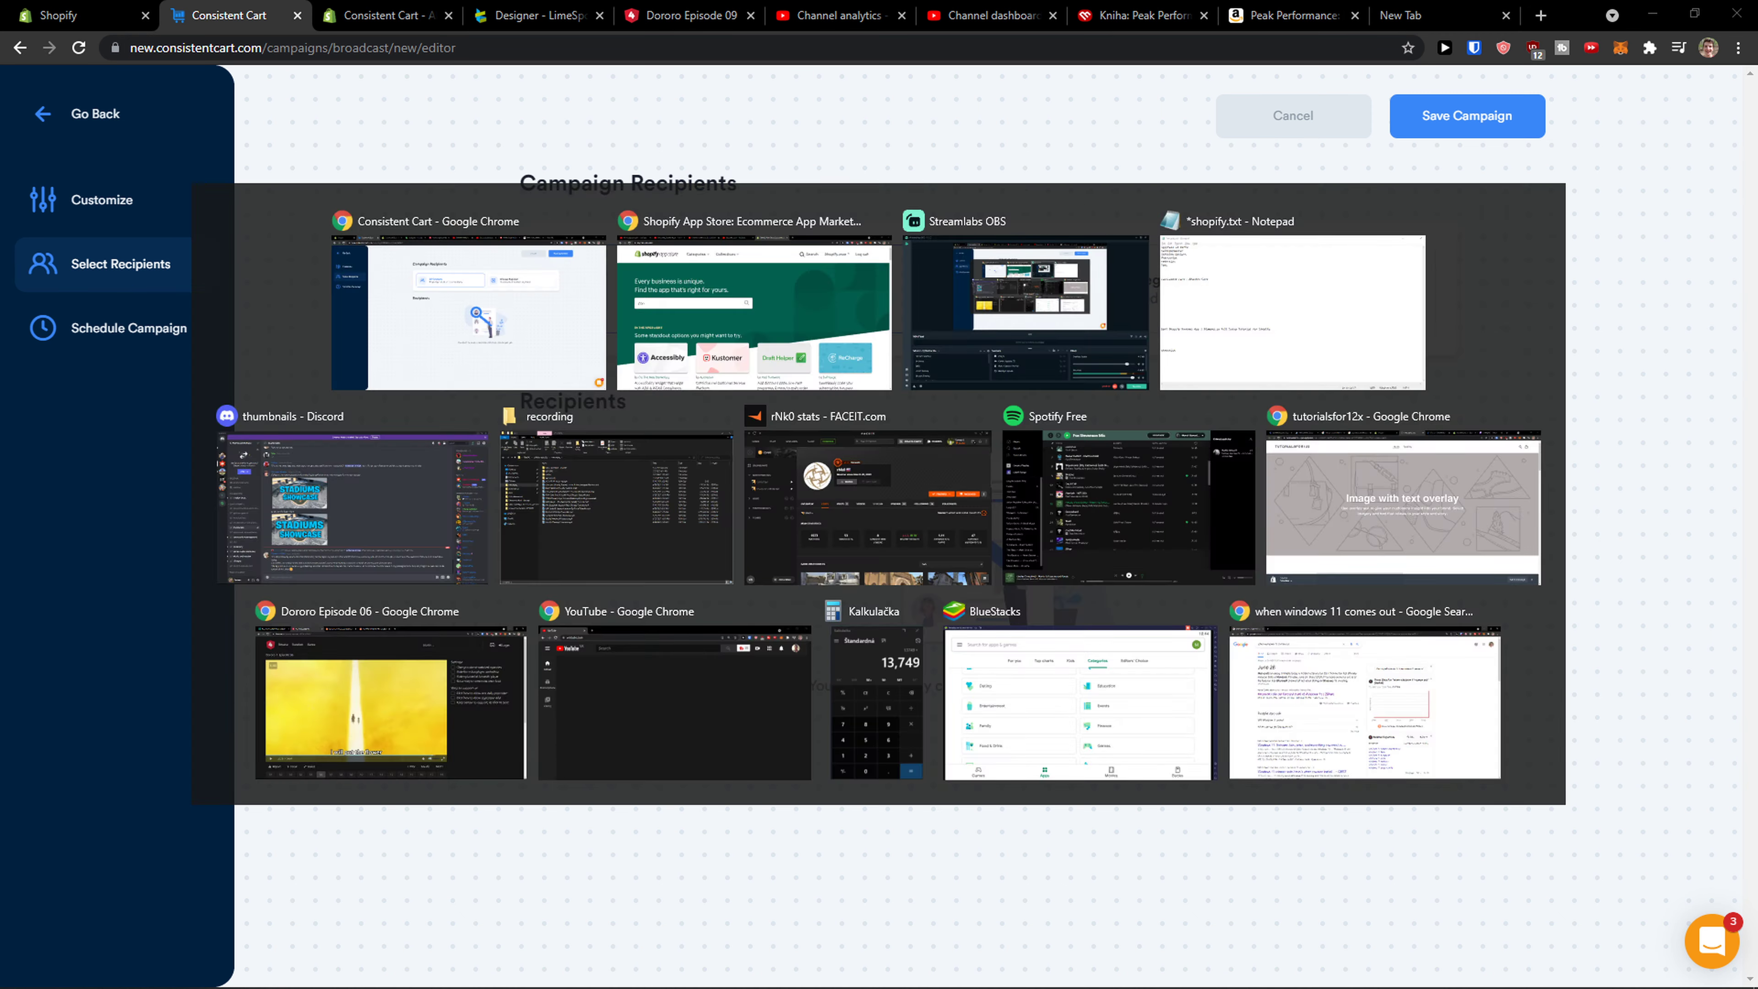